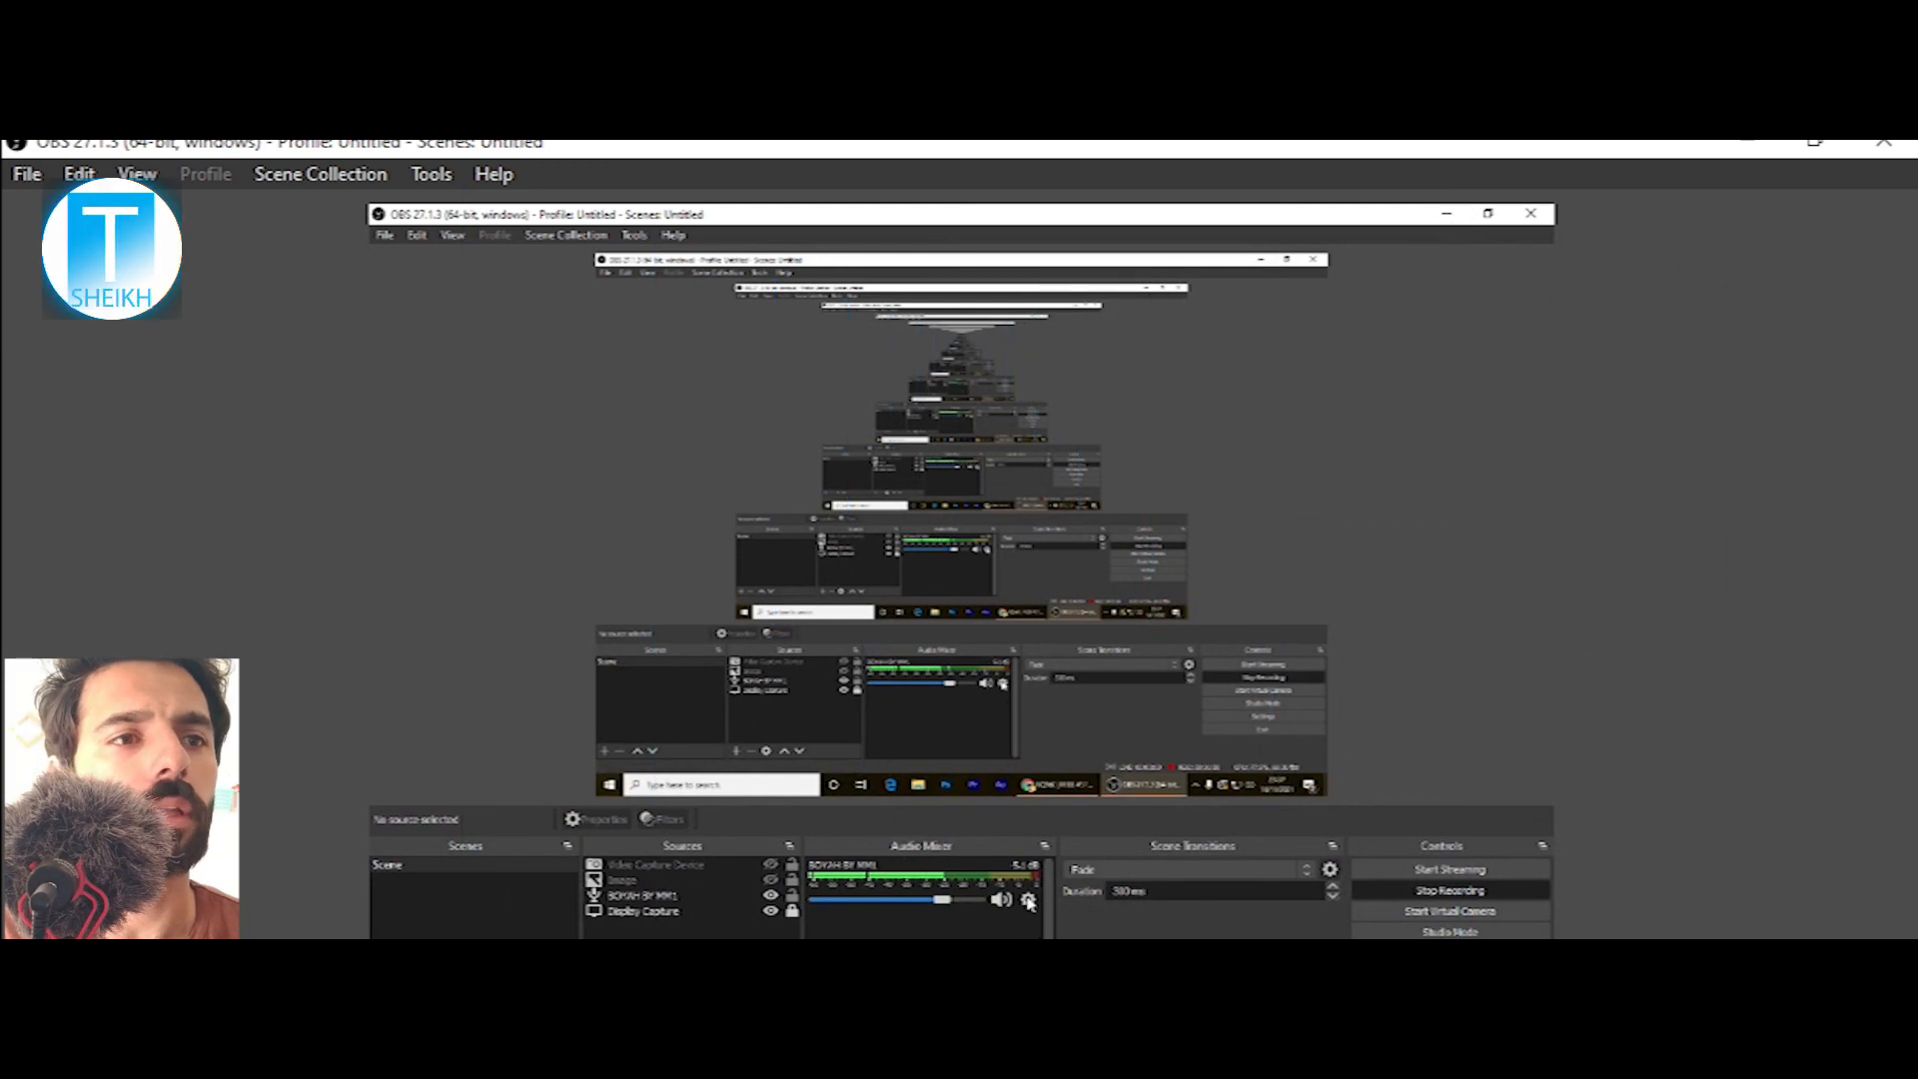
- Open the audio filters of the BOYAH BY MM1 source and select Speex as the noise suppression method
click(1029, 901)
click(1064, 843)
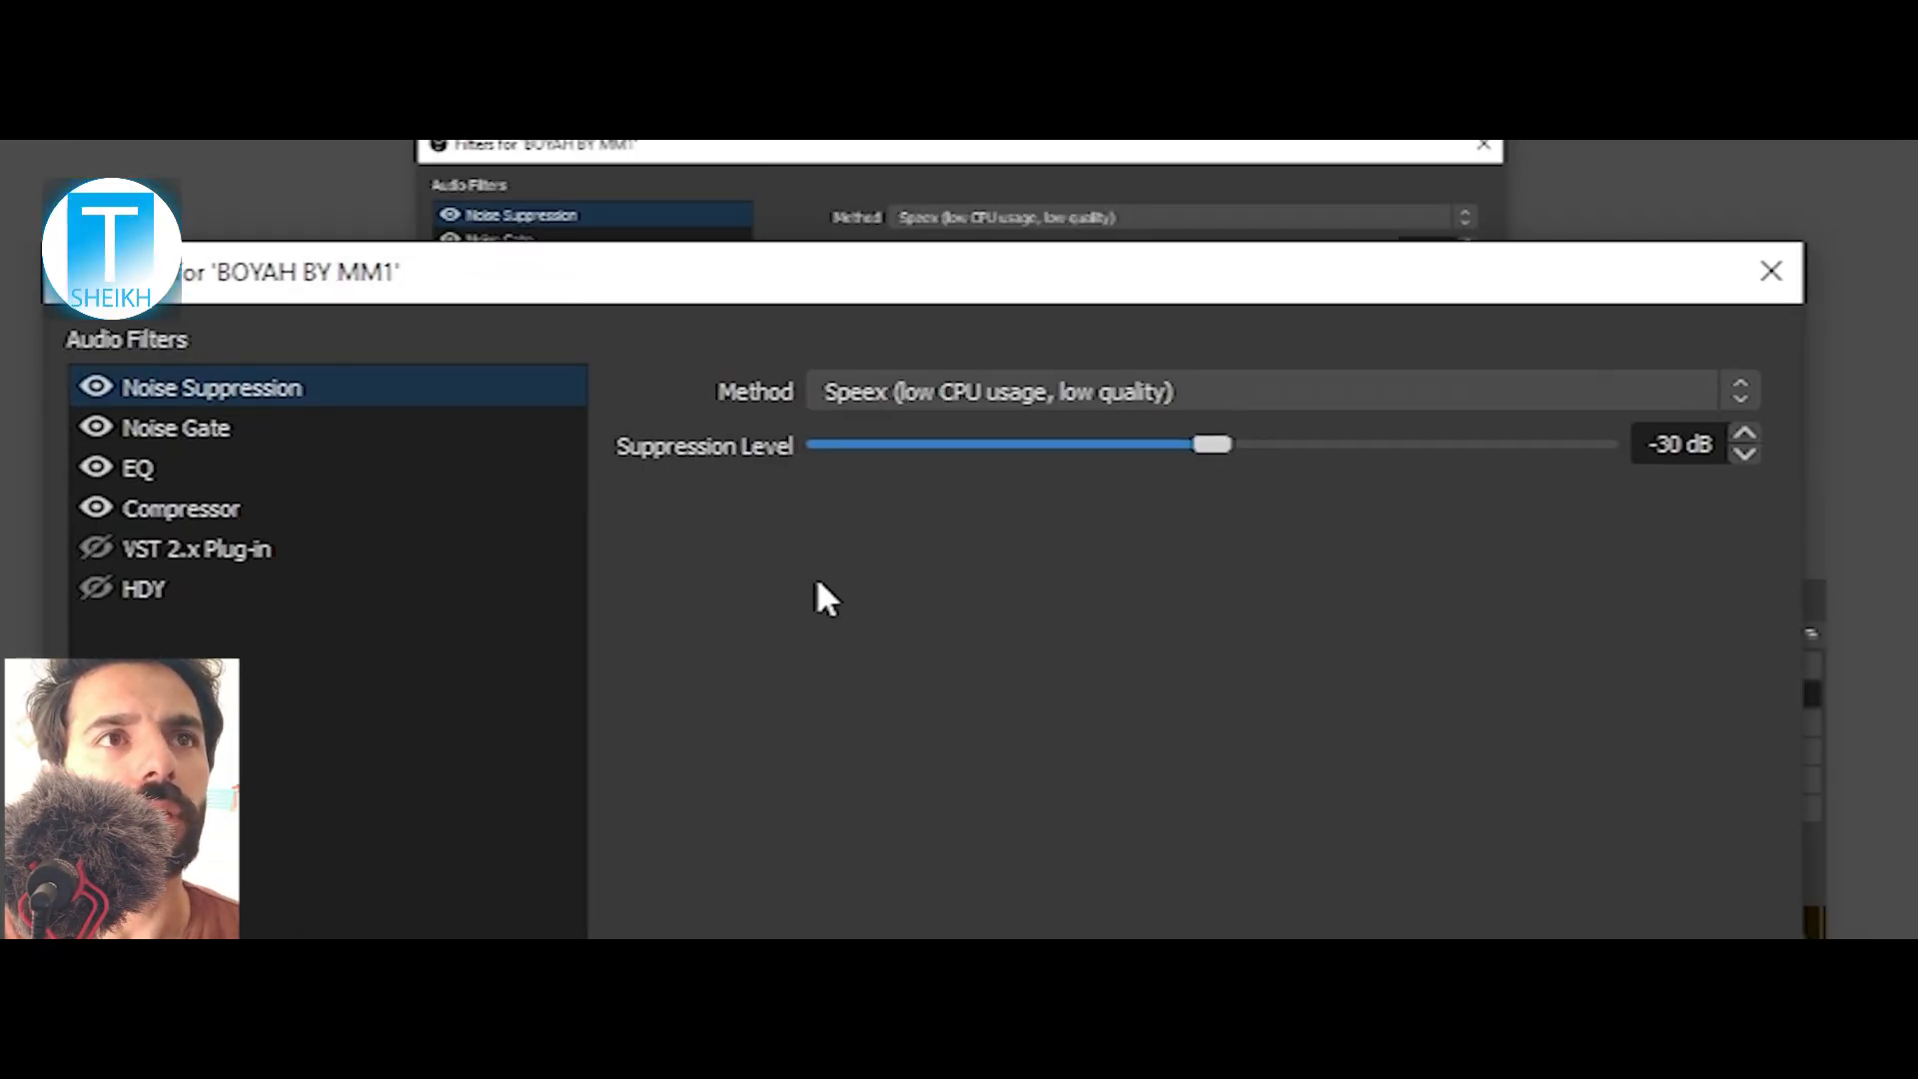
click(1215, 201)
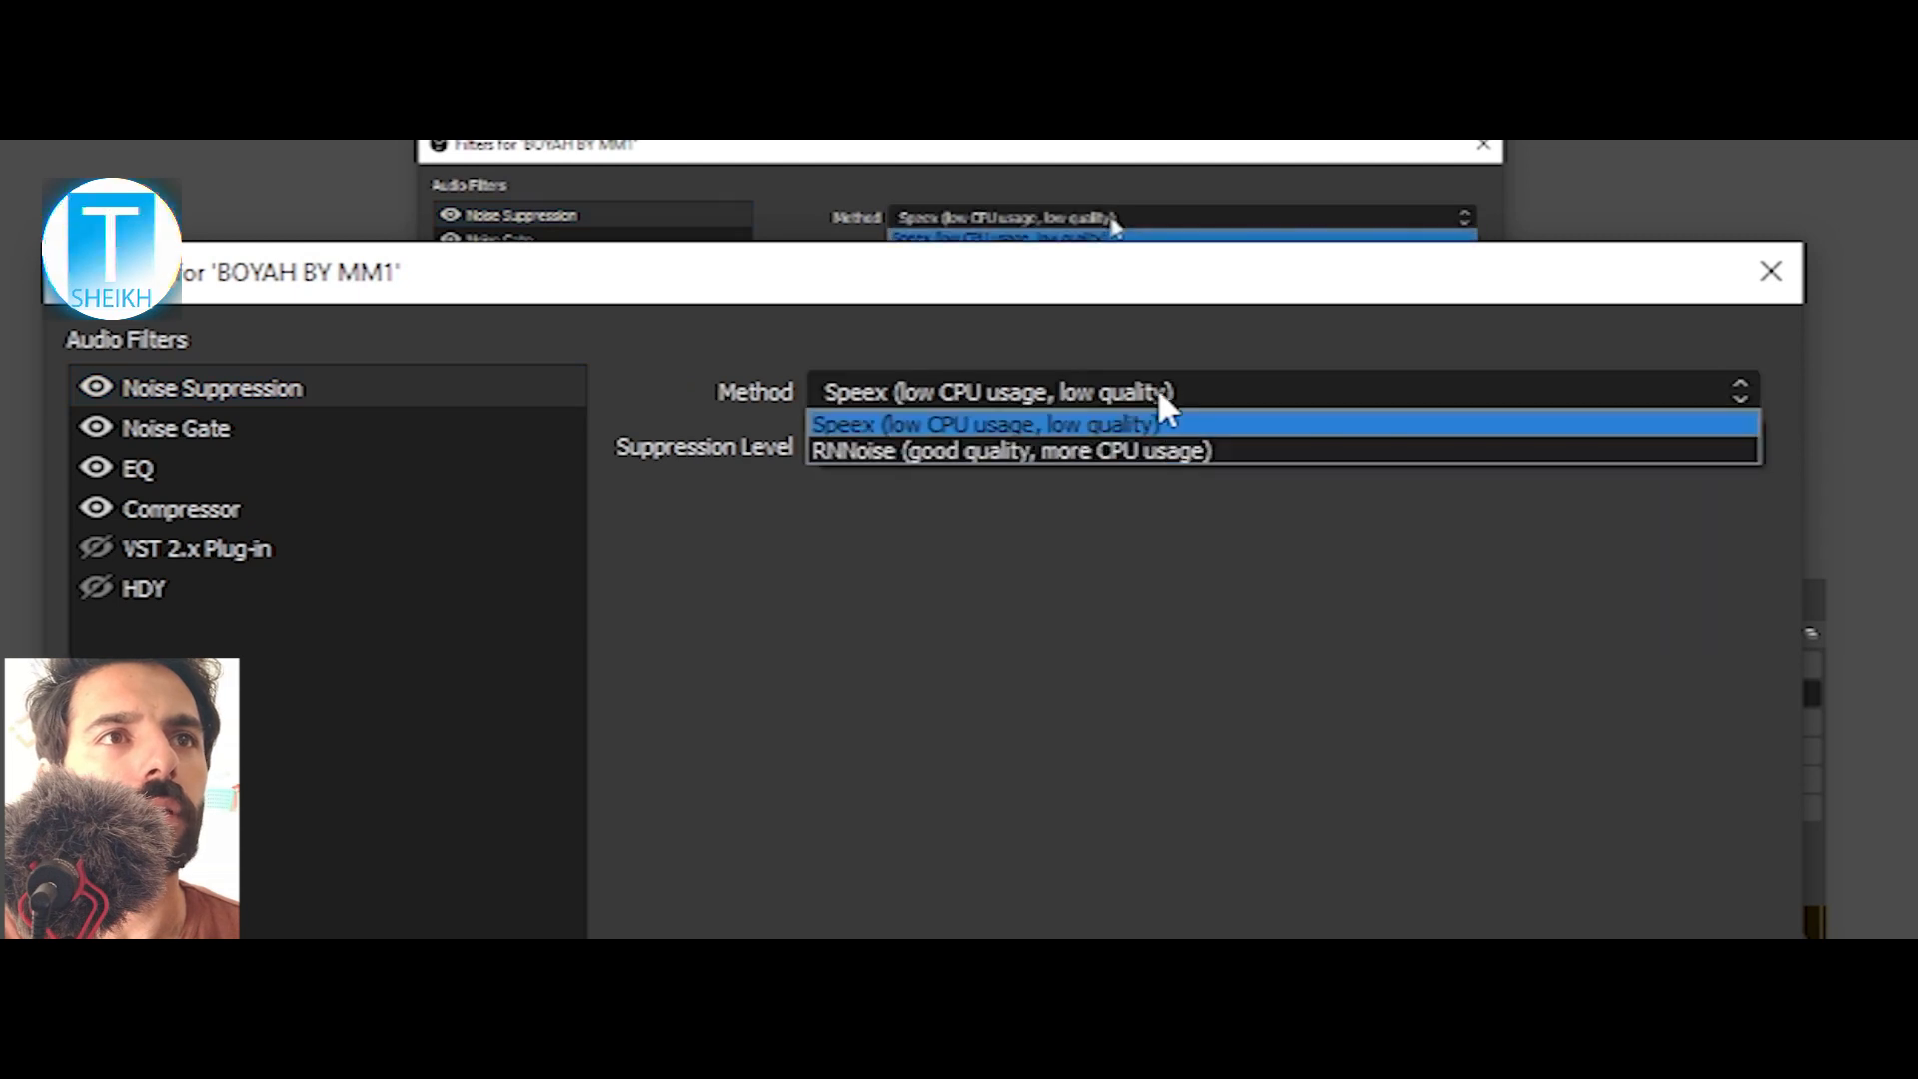
click(999, 423)
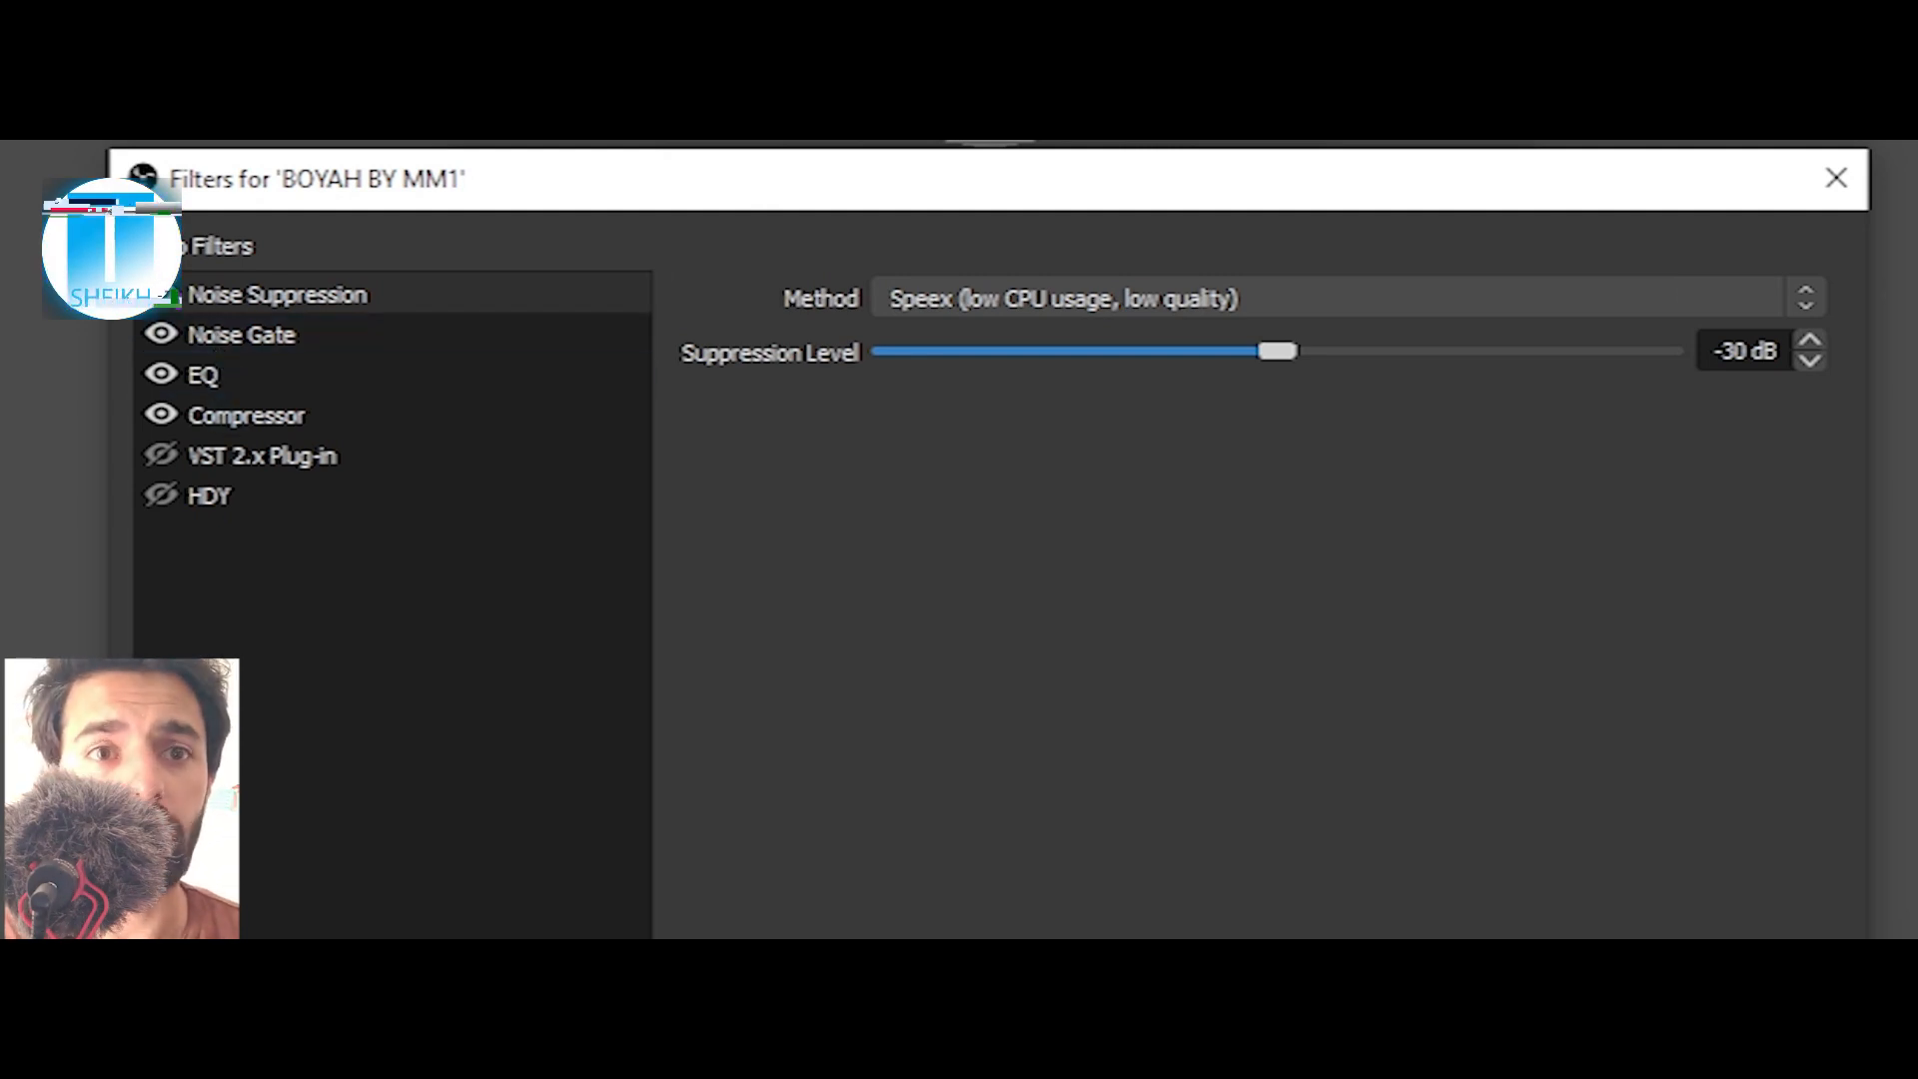
- Examine the Noise Gate filter's thresholds and timing values, and open the EQ filter's settings
click(236, 333)
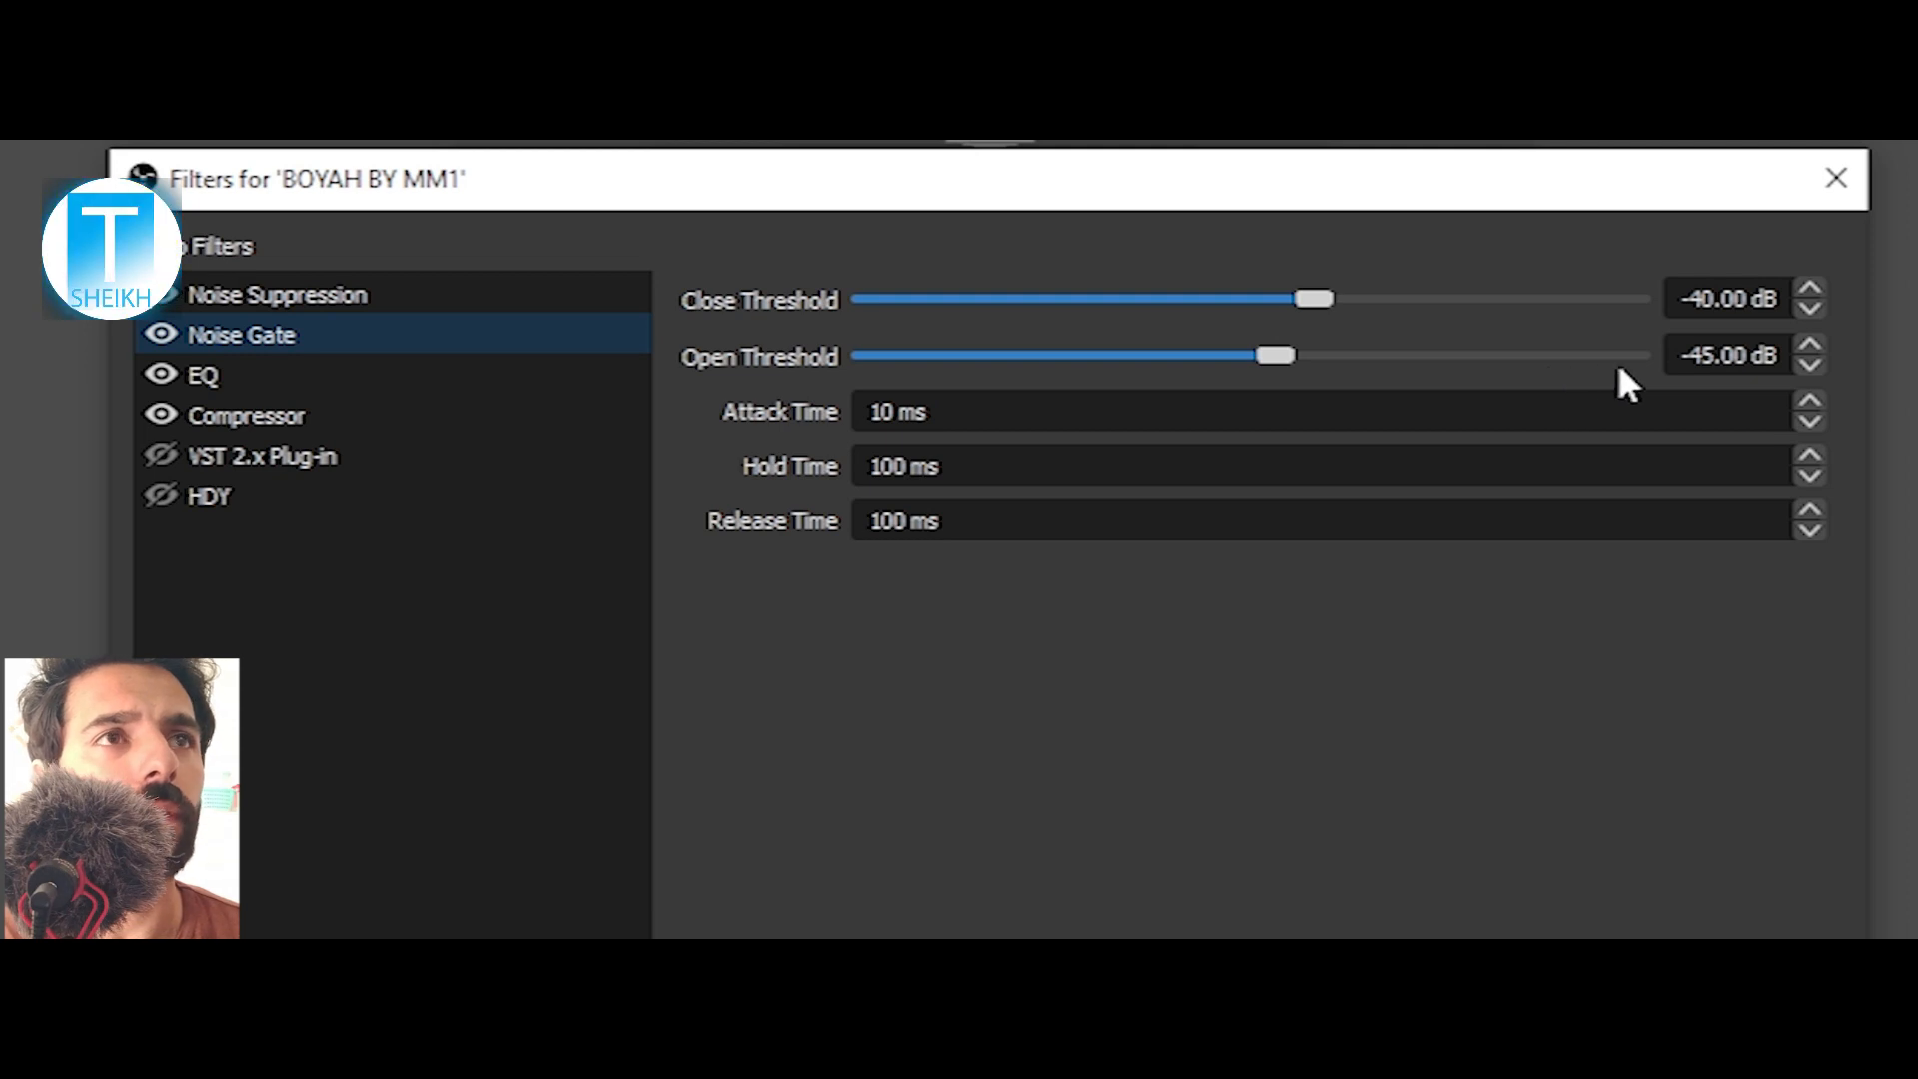
click(907, 615)
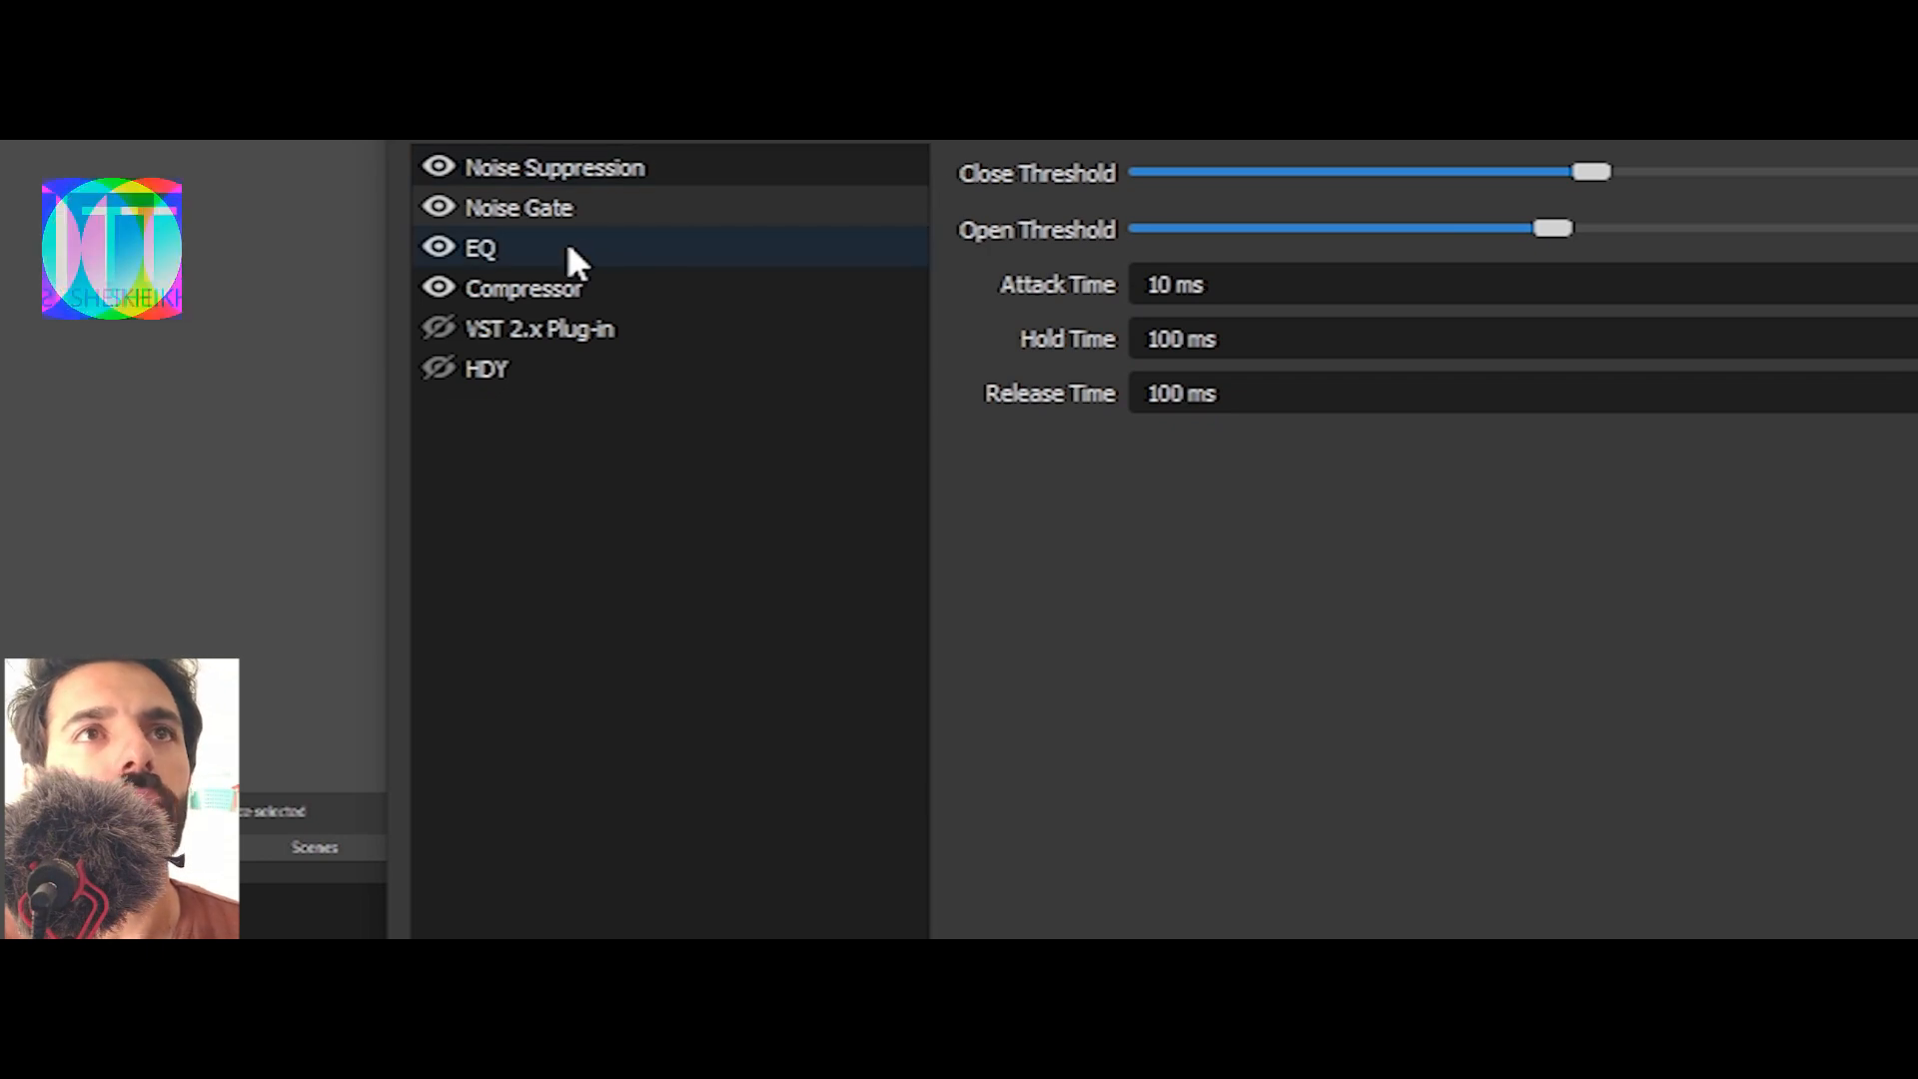
click(567, 248)
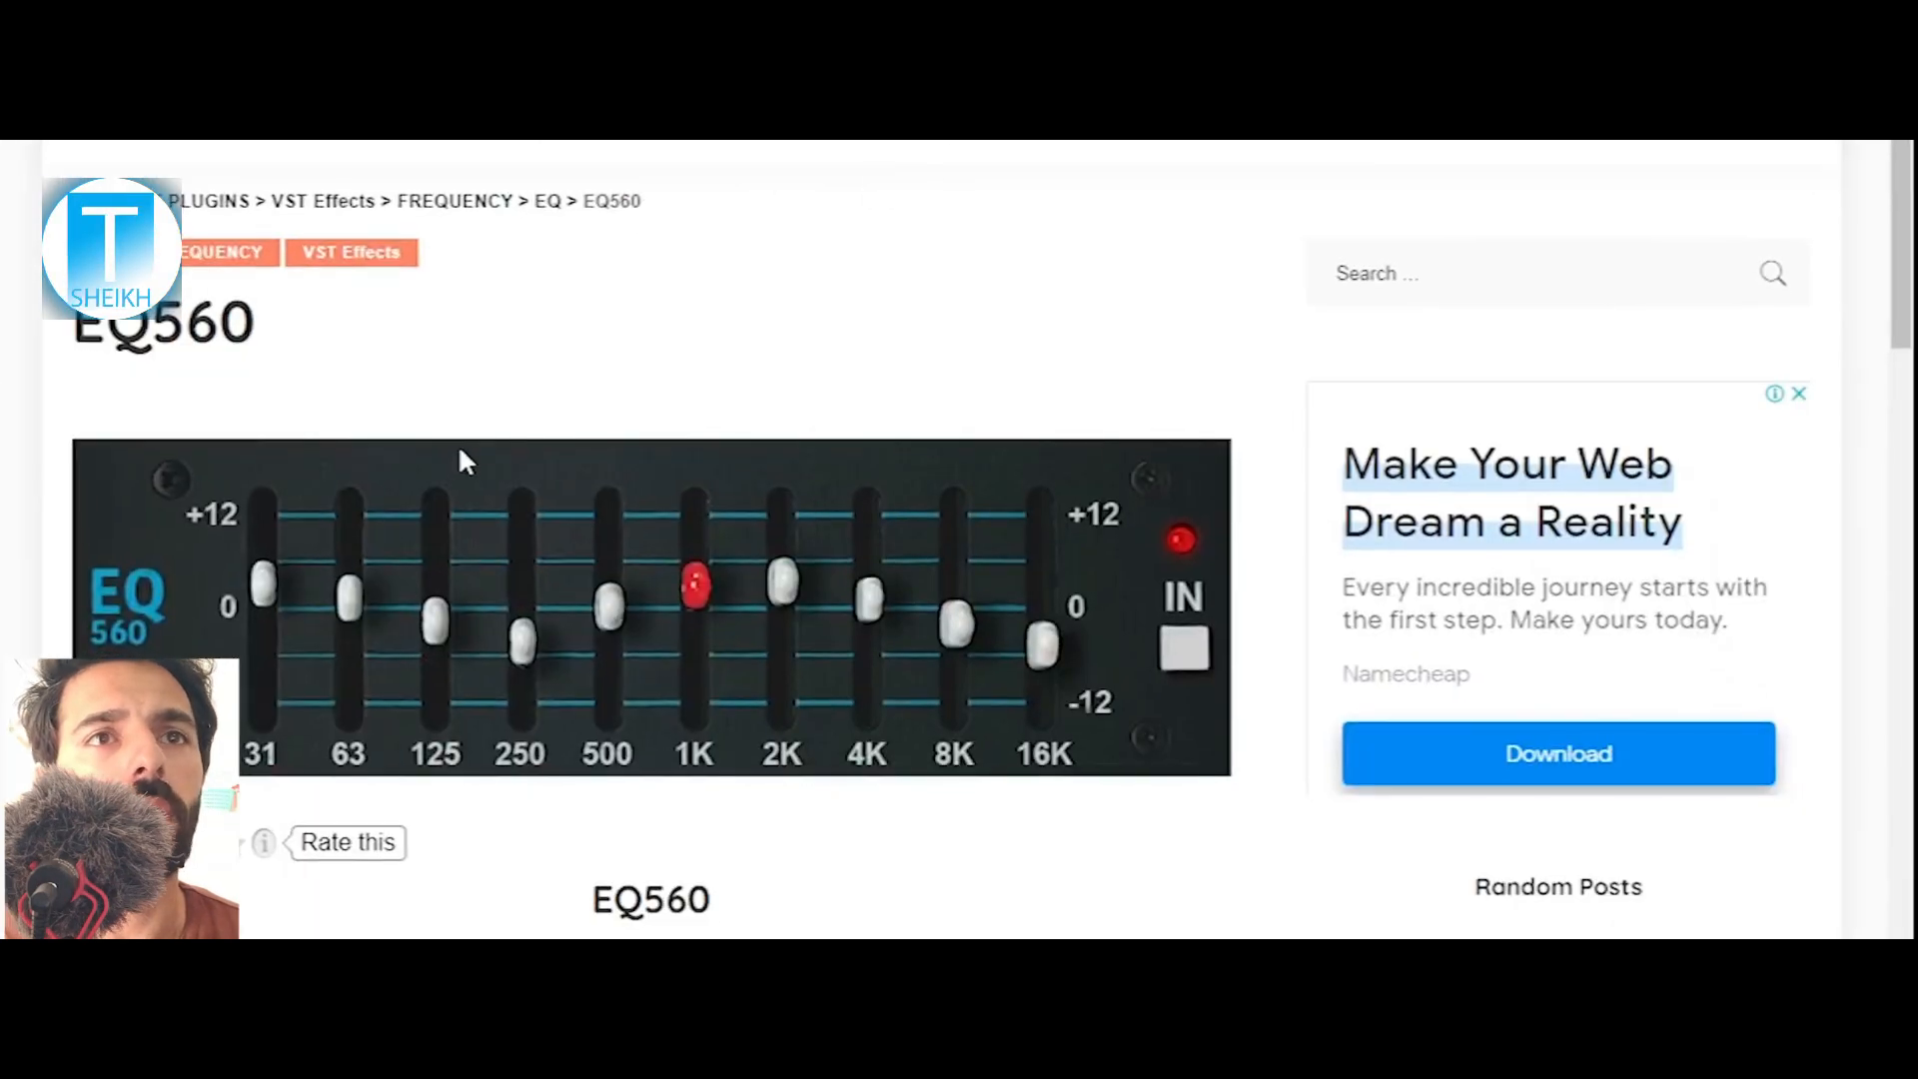
- Download the RRSEQ560_x86 archive from the EQ560 plug-in page and dismiss the advertisement
scroll(459, 460, down, 10)
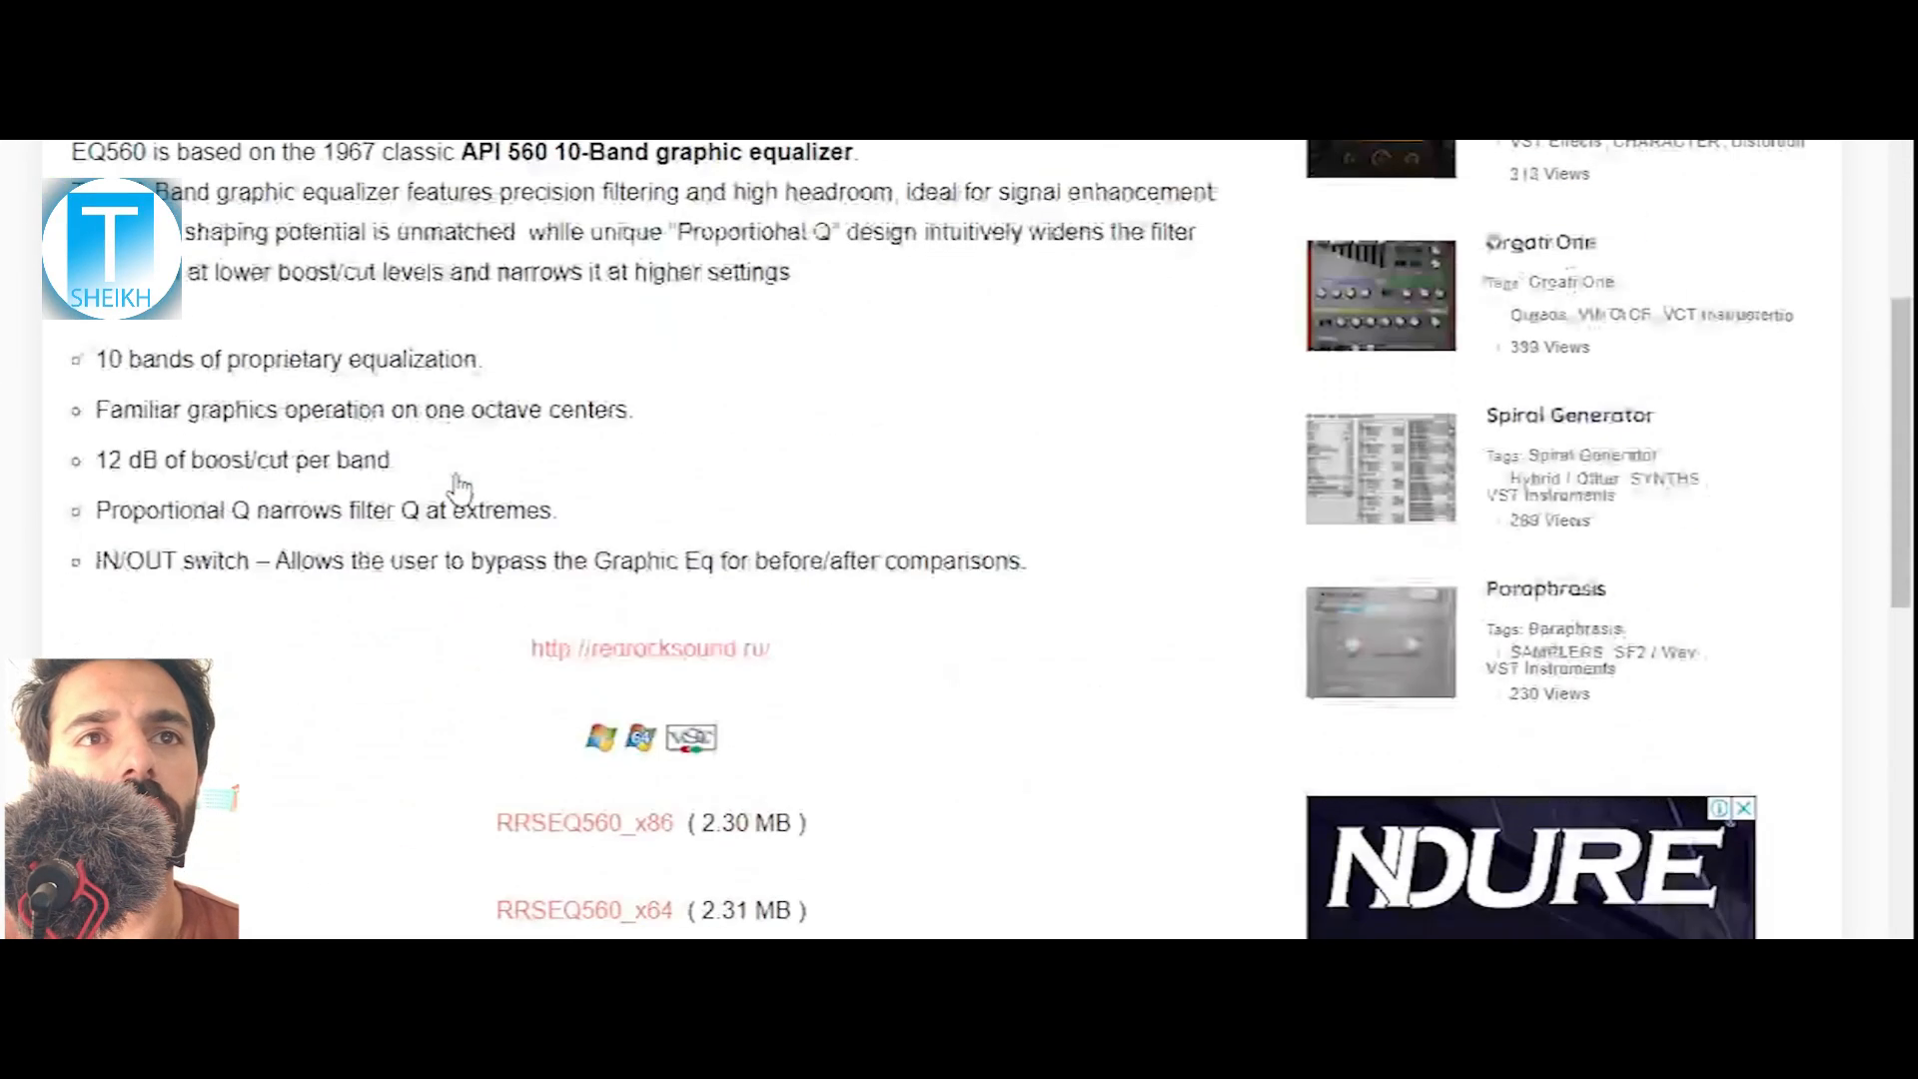
scroll(457, 479, down, 1)
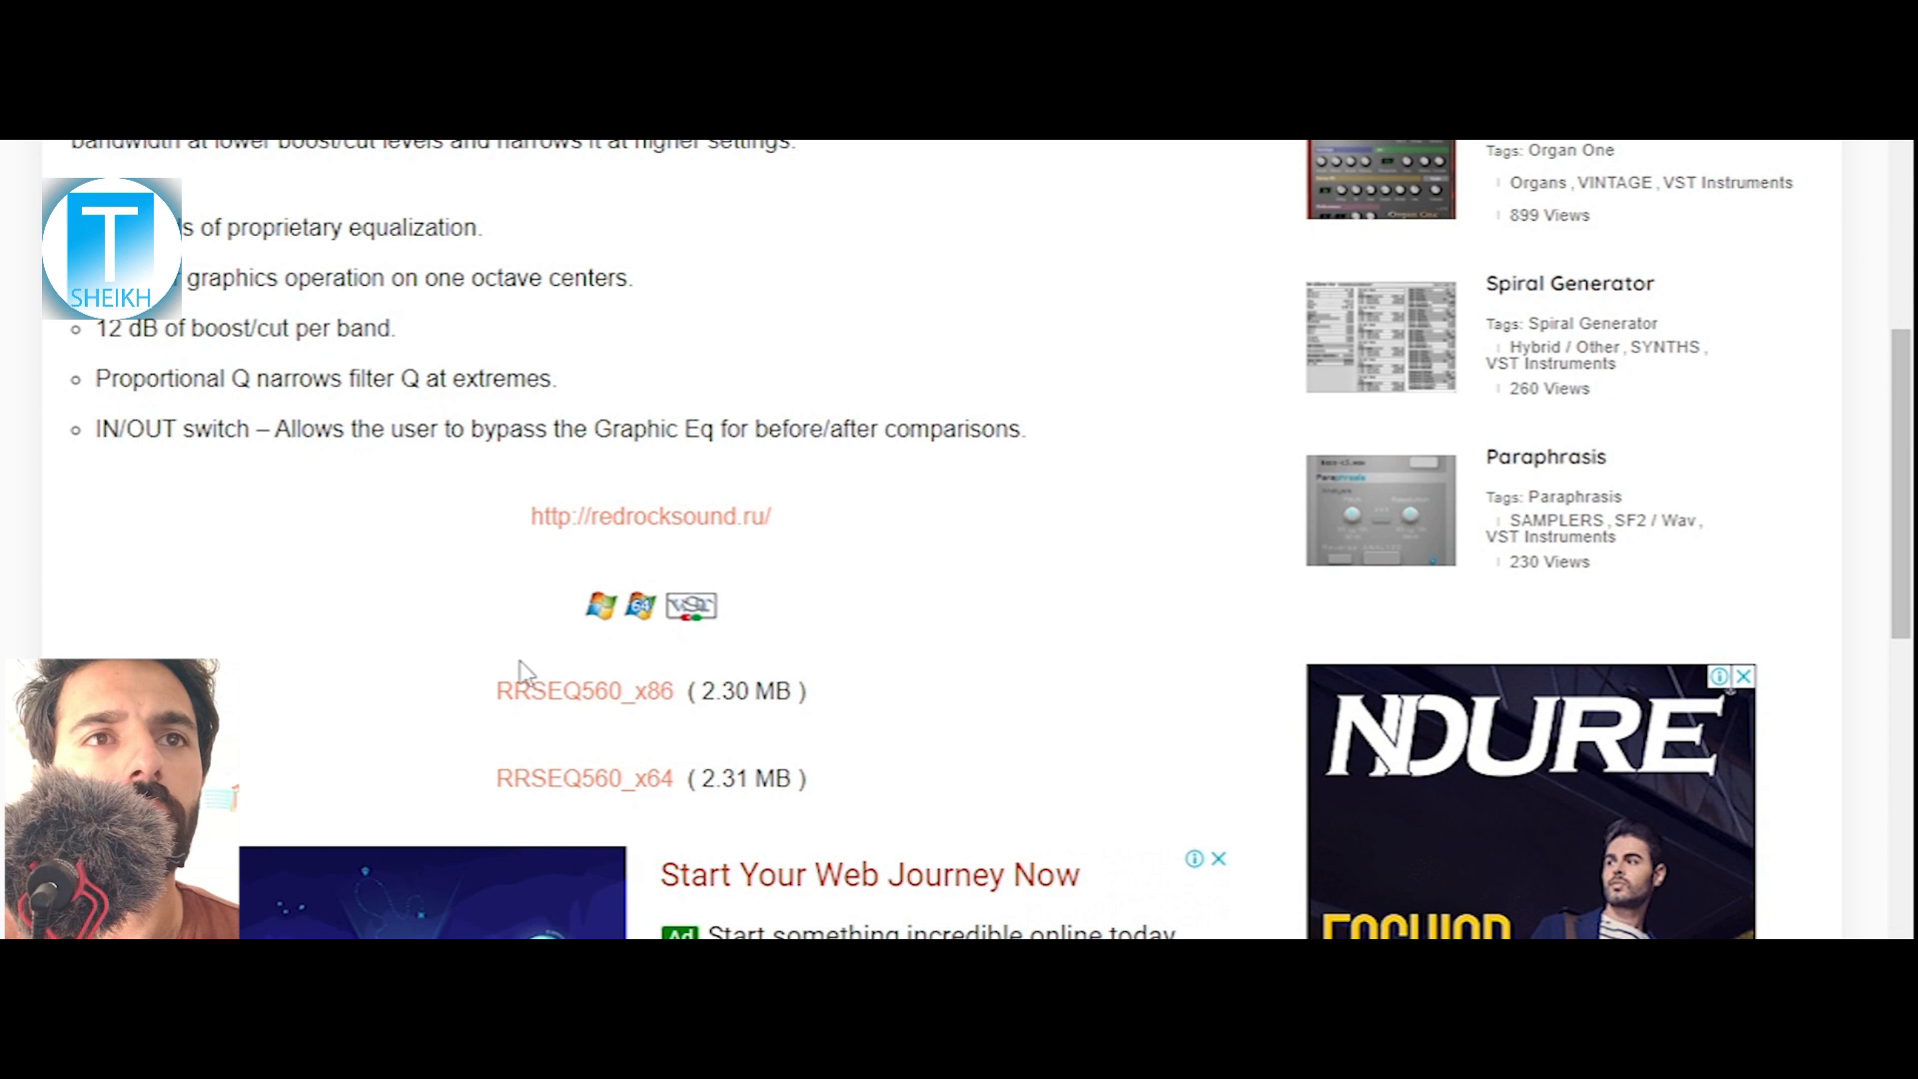
click(590, 691)
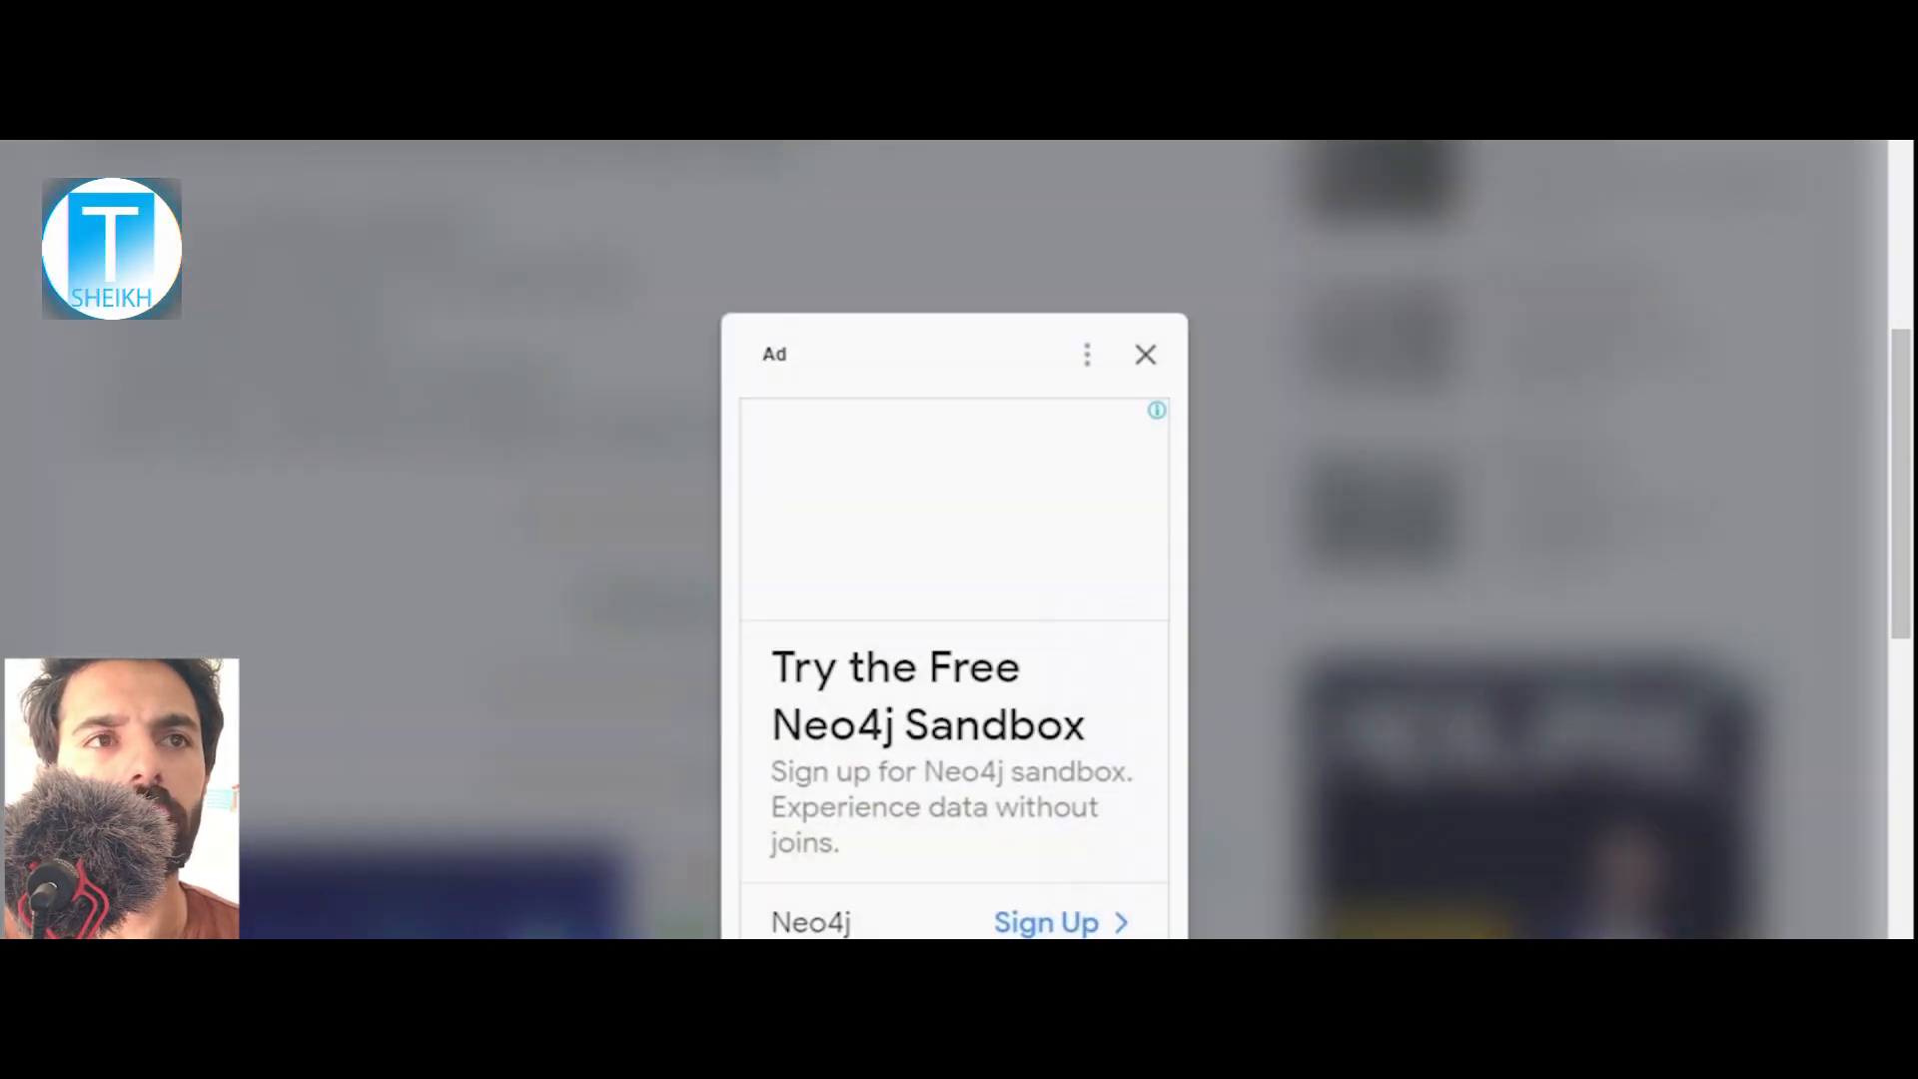
click(1149, 355)
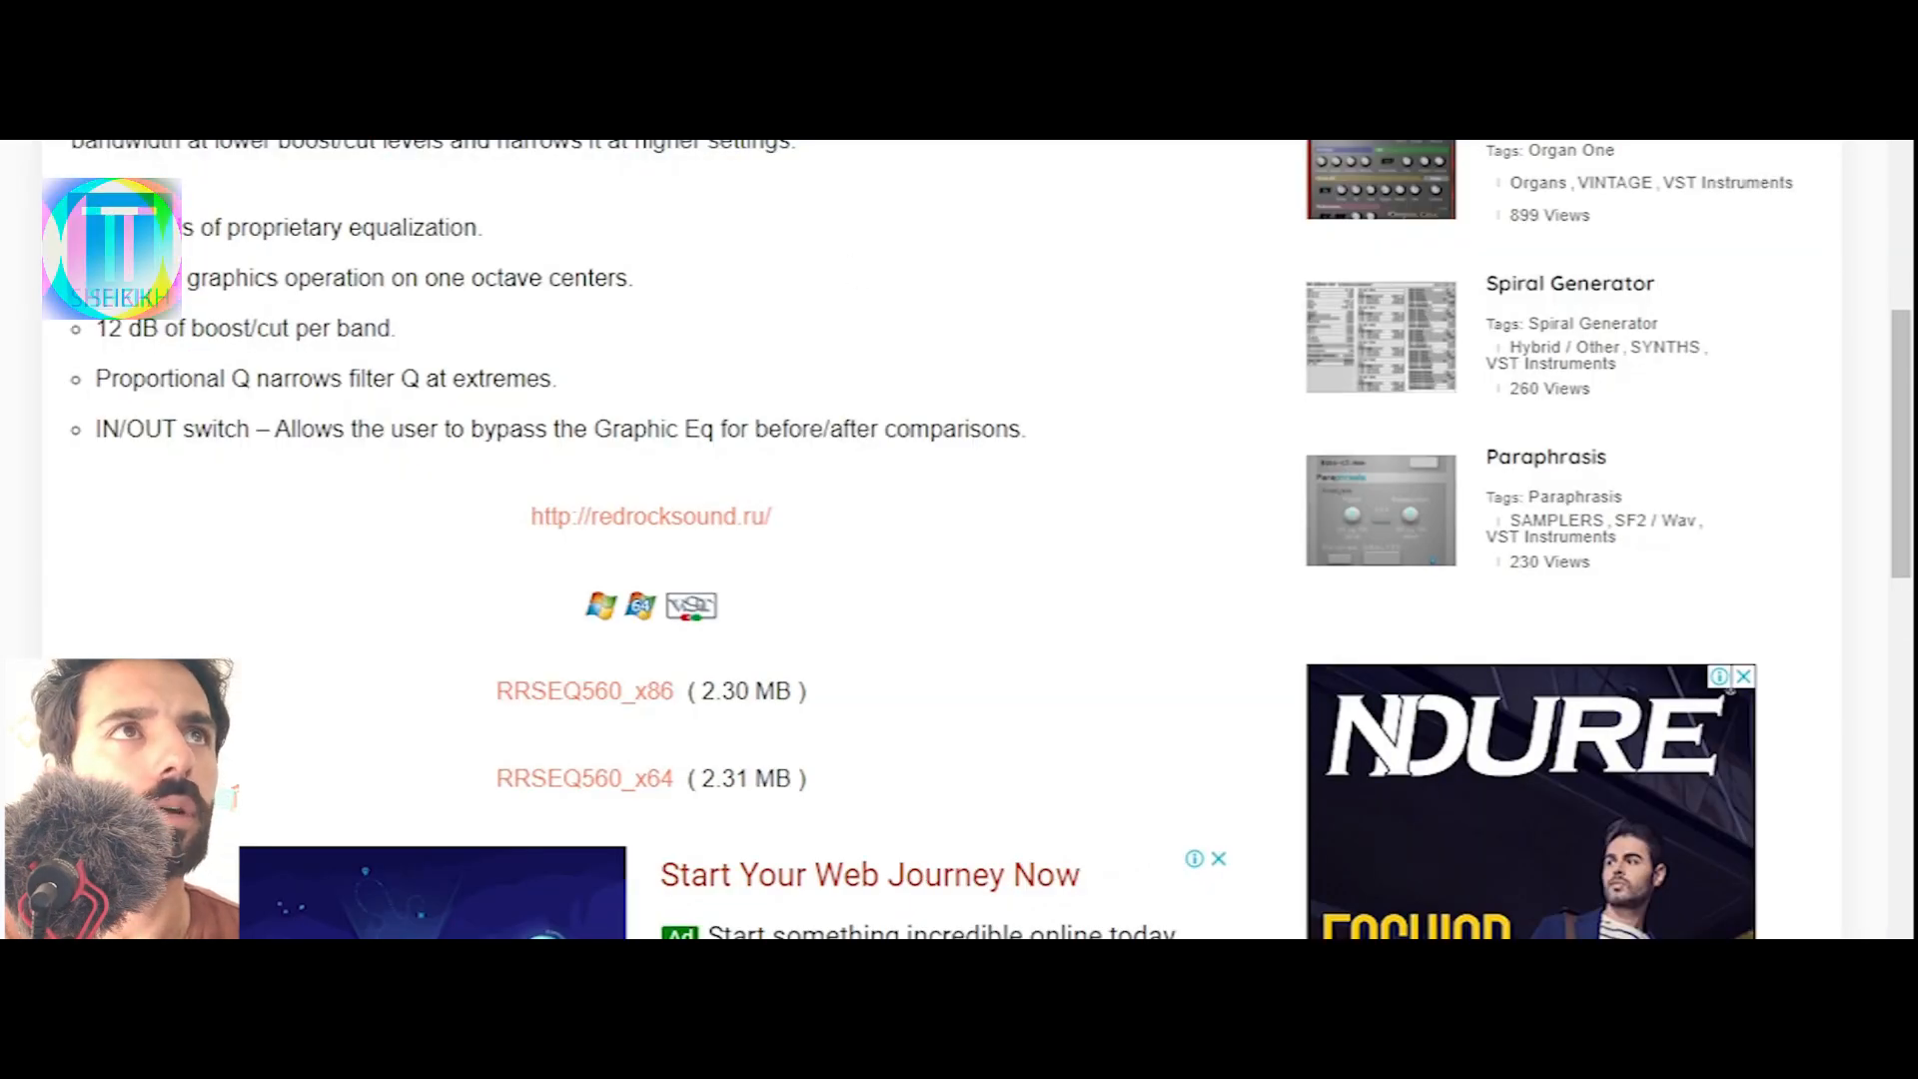
- Open the browser's download list in a new tab and open the RRSEQ560_x86.zip archive
key(ctrl+t)
click(1891, 5)
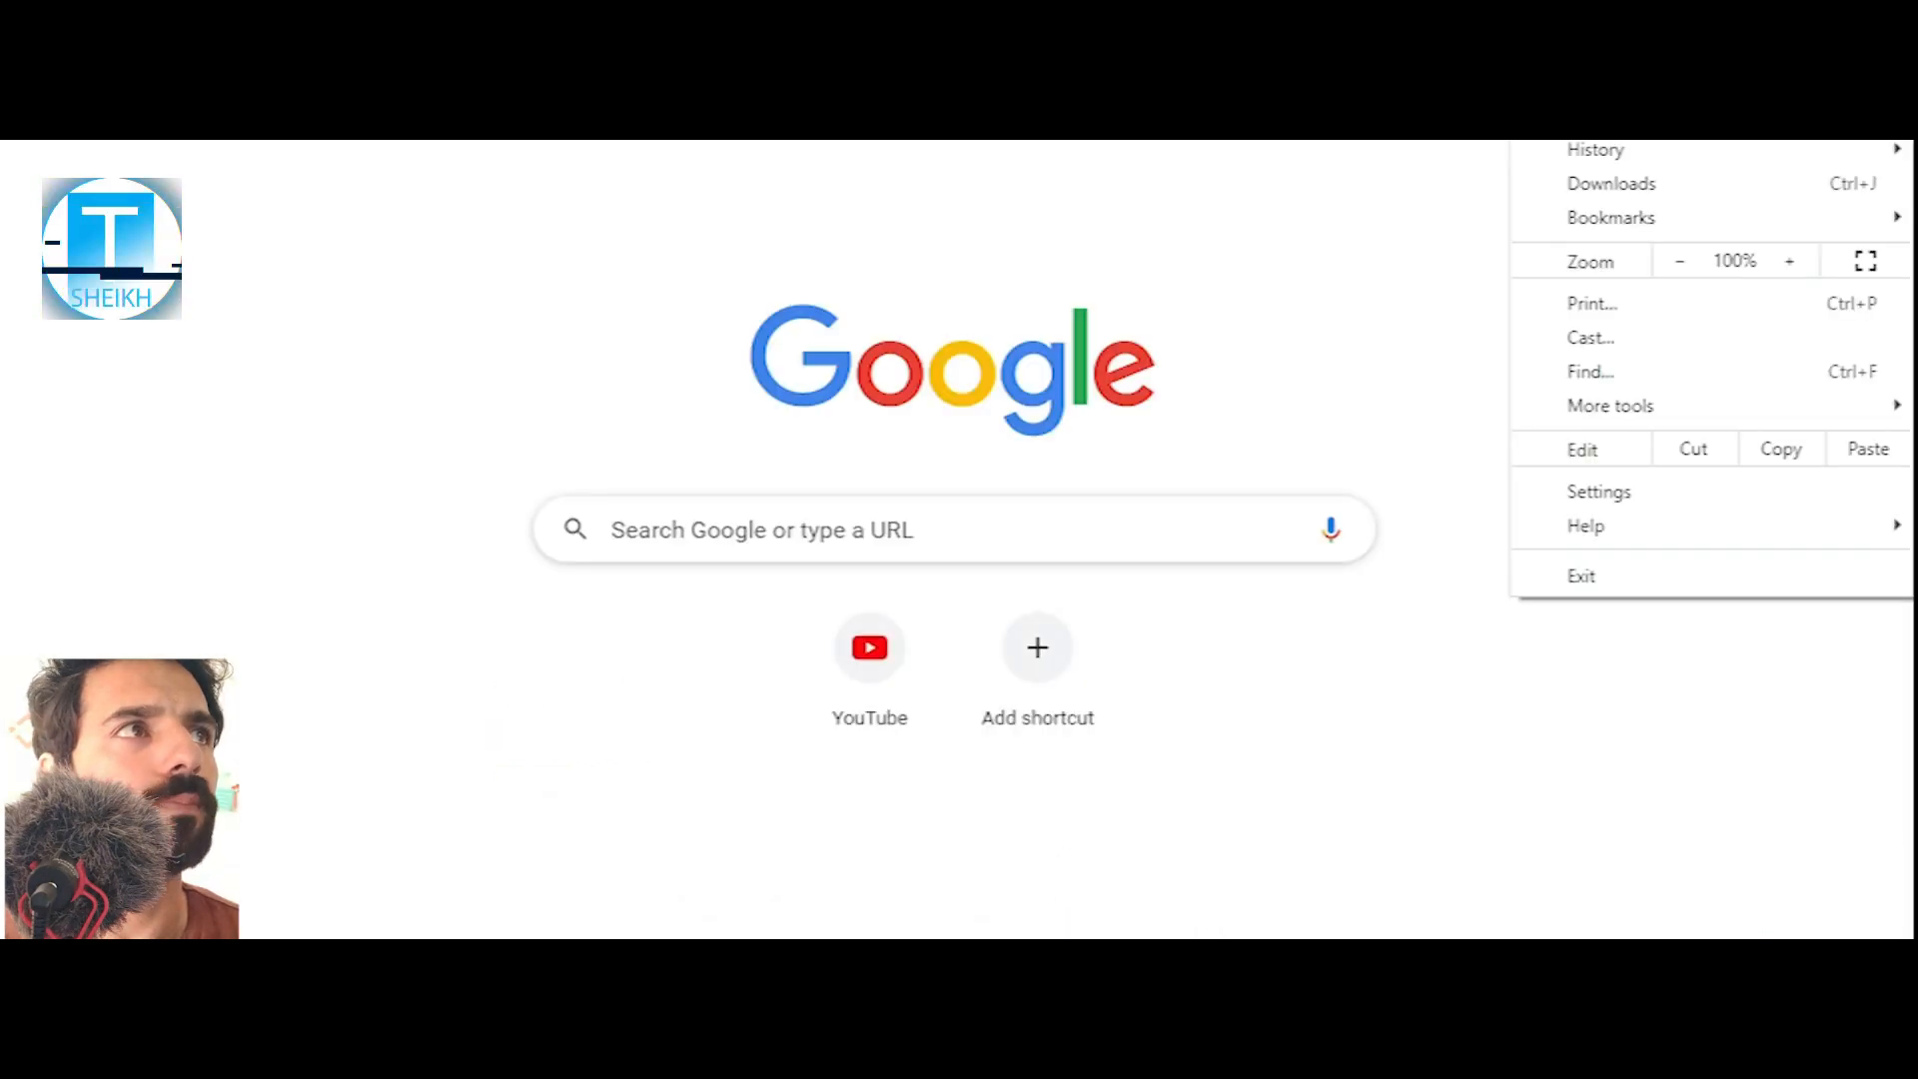
click(1643, 190)
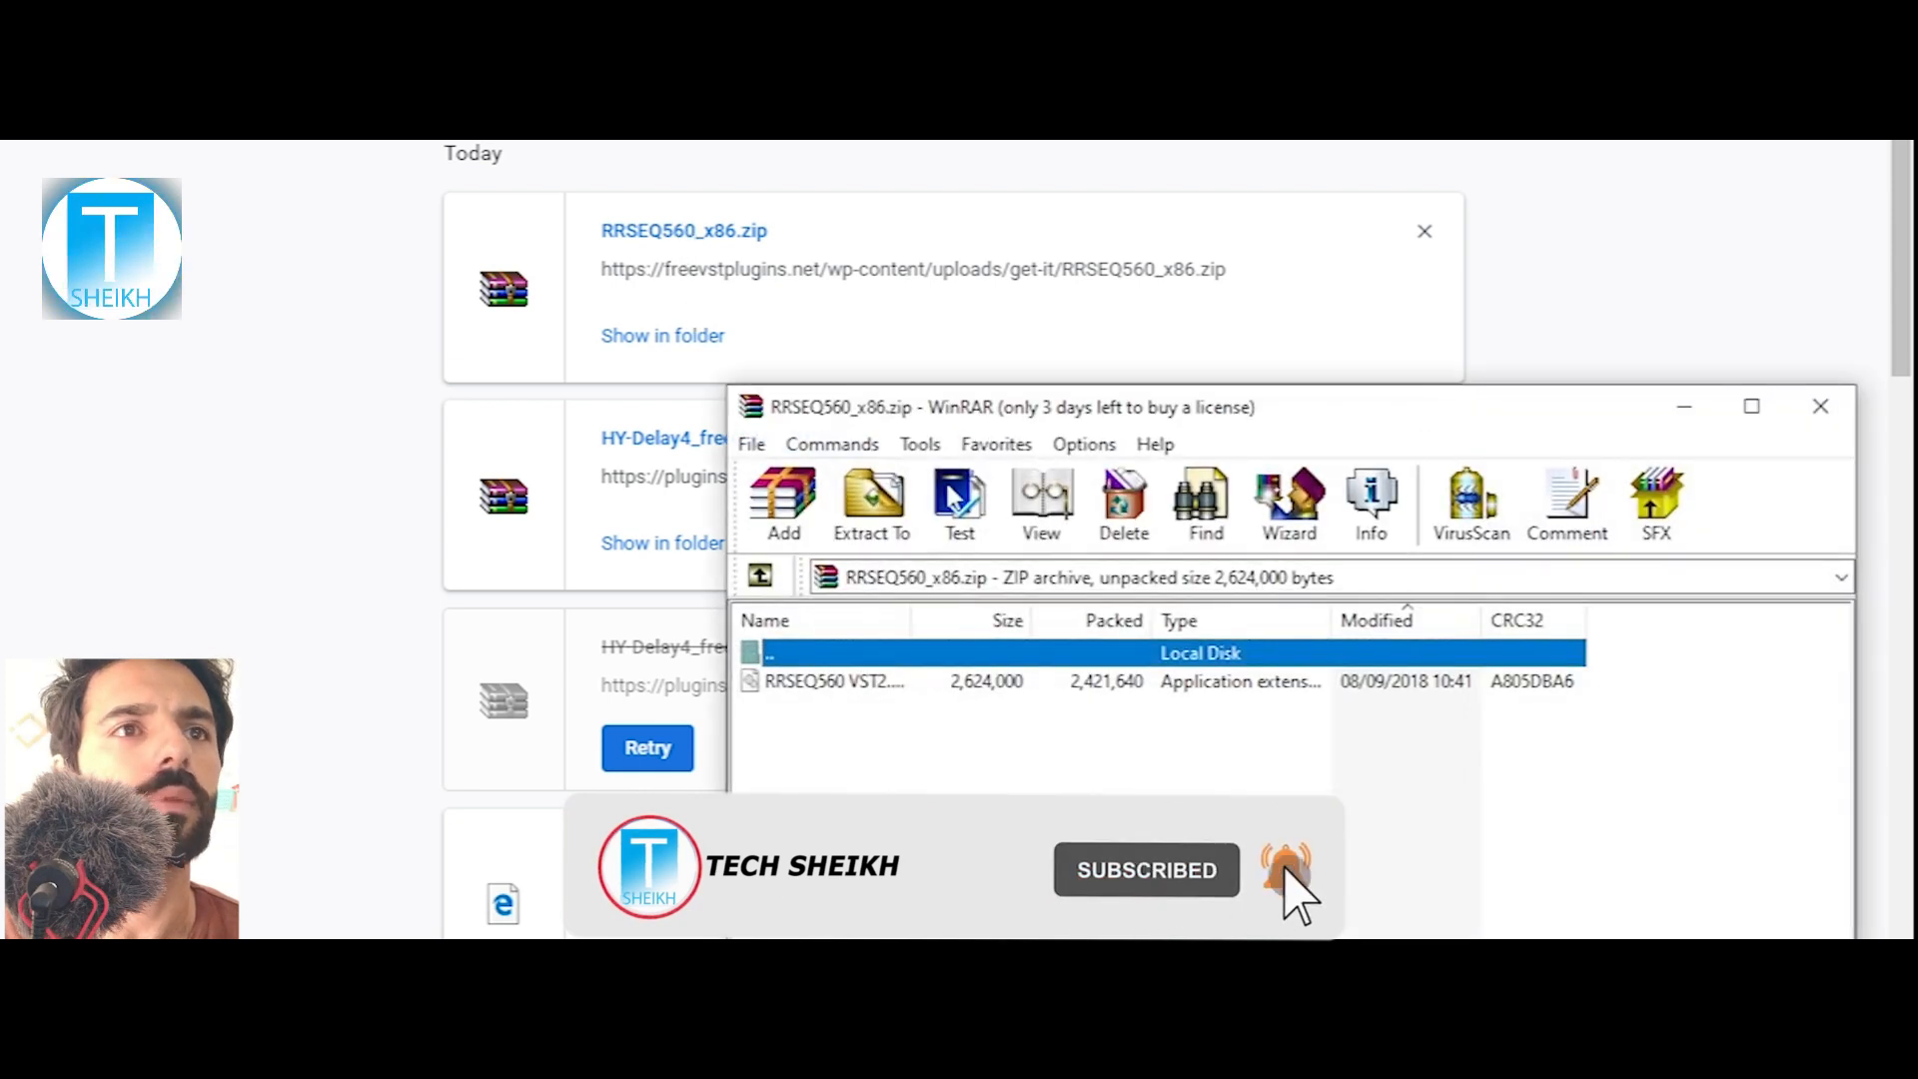
- Extract the RRSEQ560 VST2.4 x86 plug-in file to C:\Program Files\Steinberg\vstPlugins and close the archive
click(829, 682)
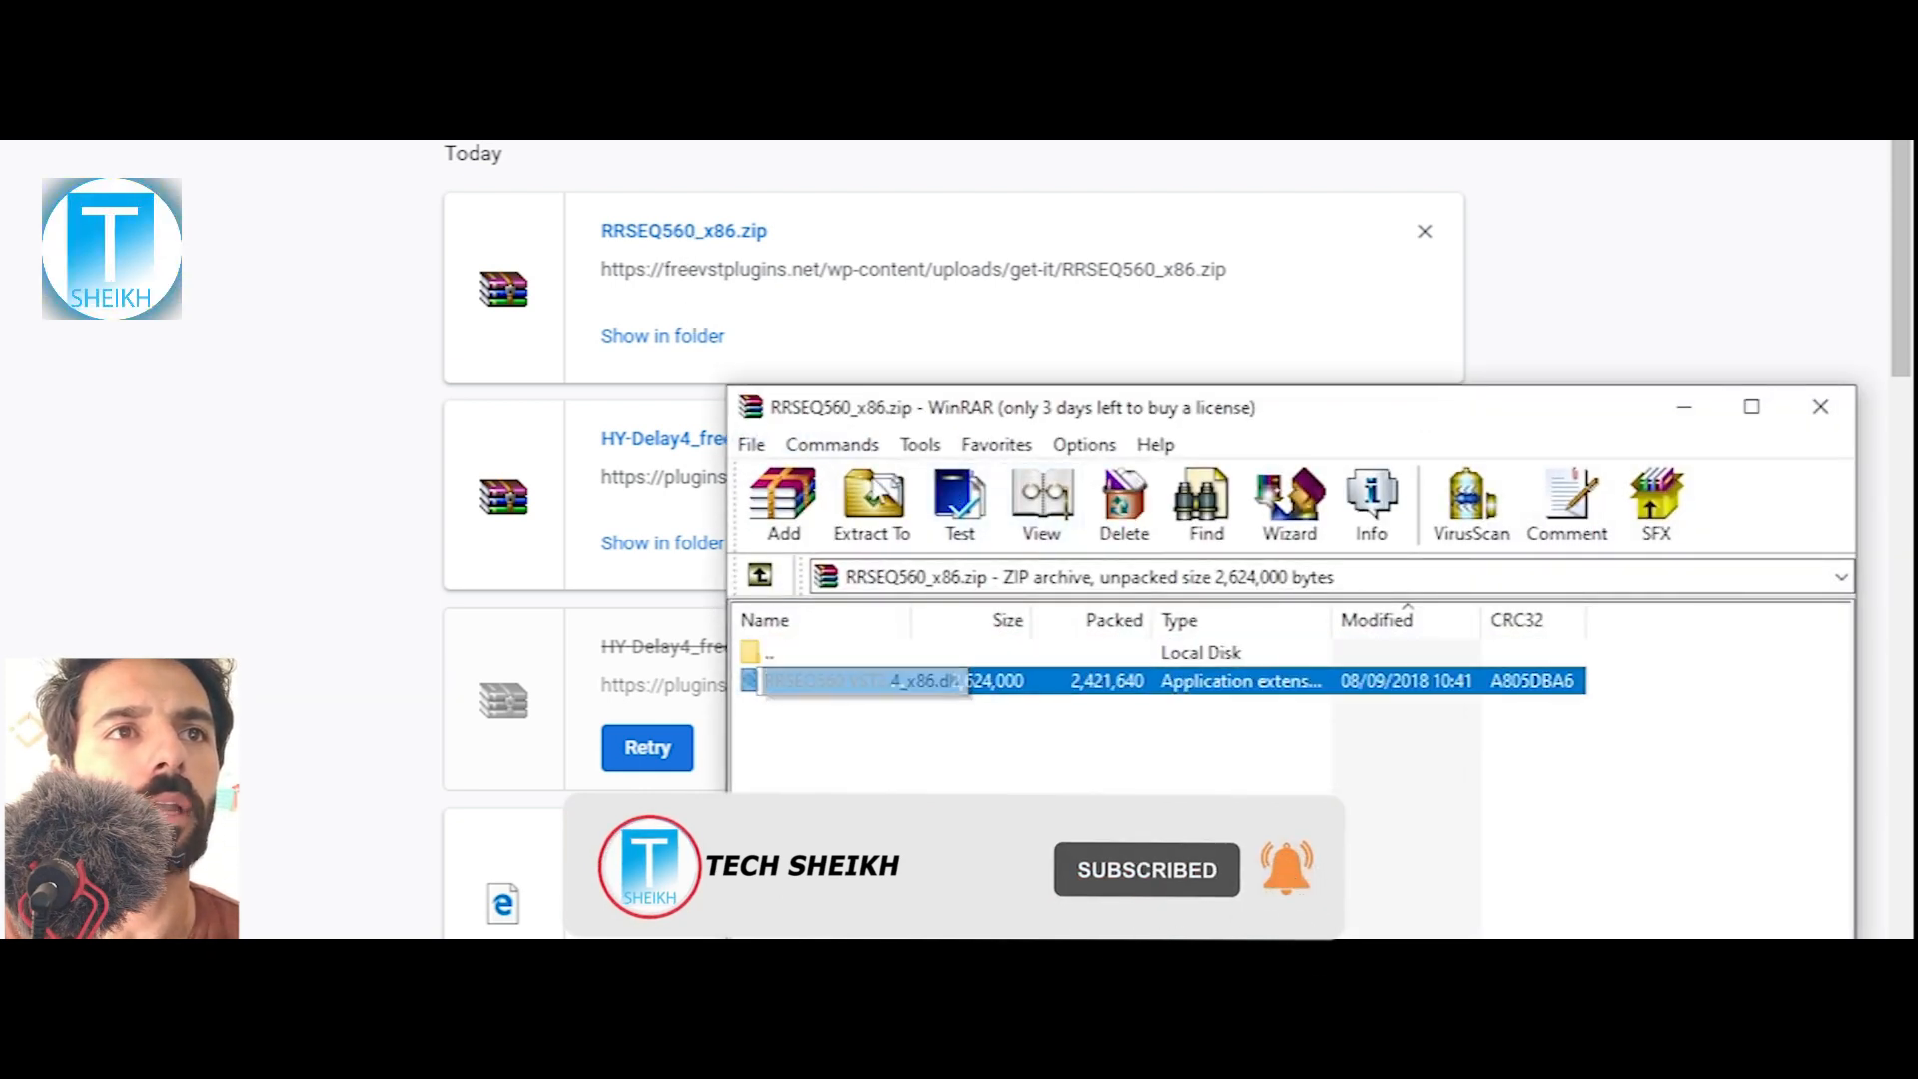
click(872, 497)
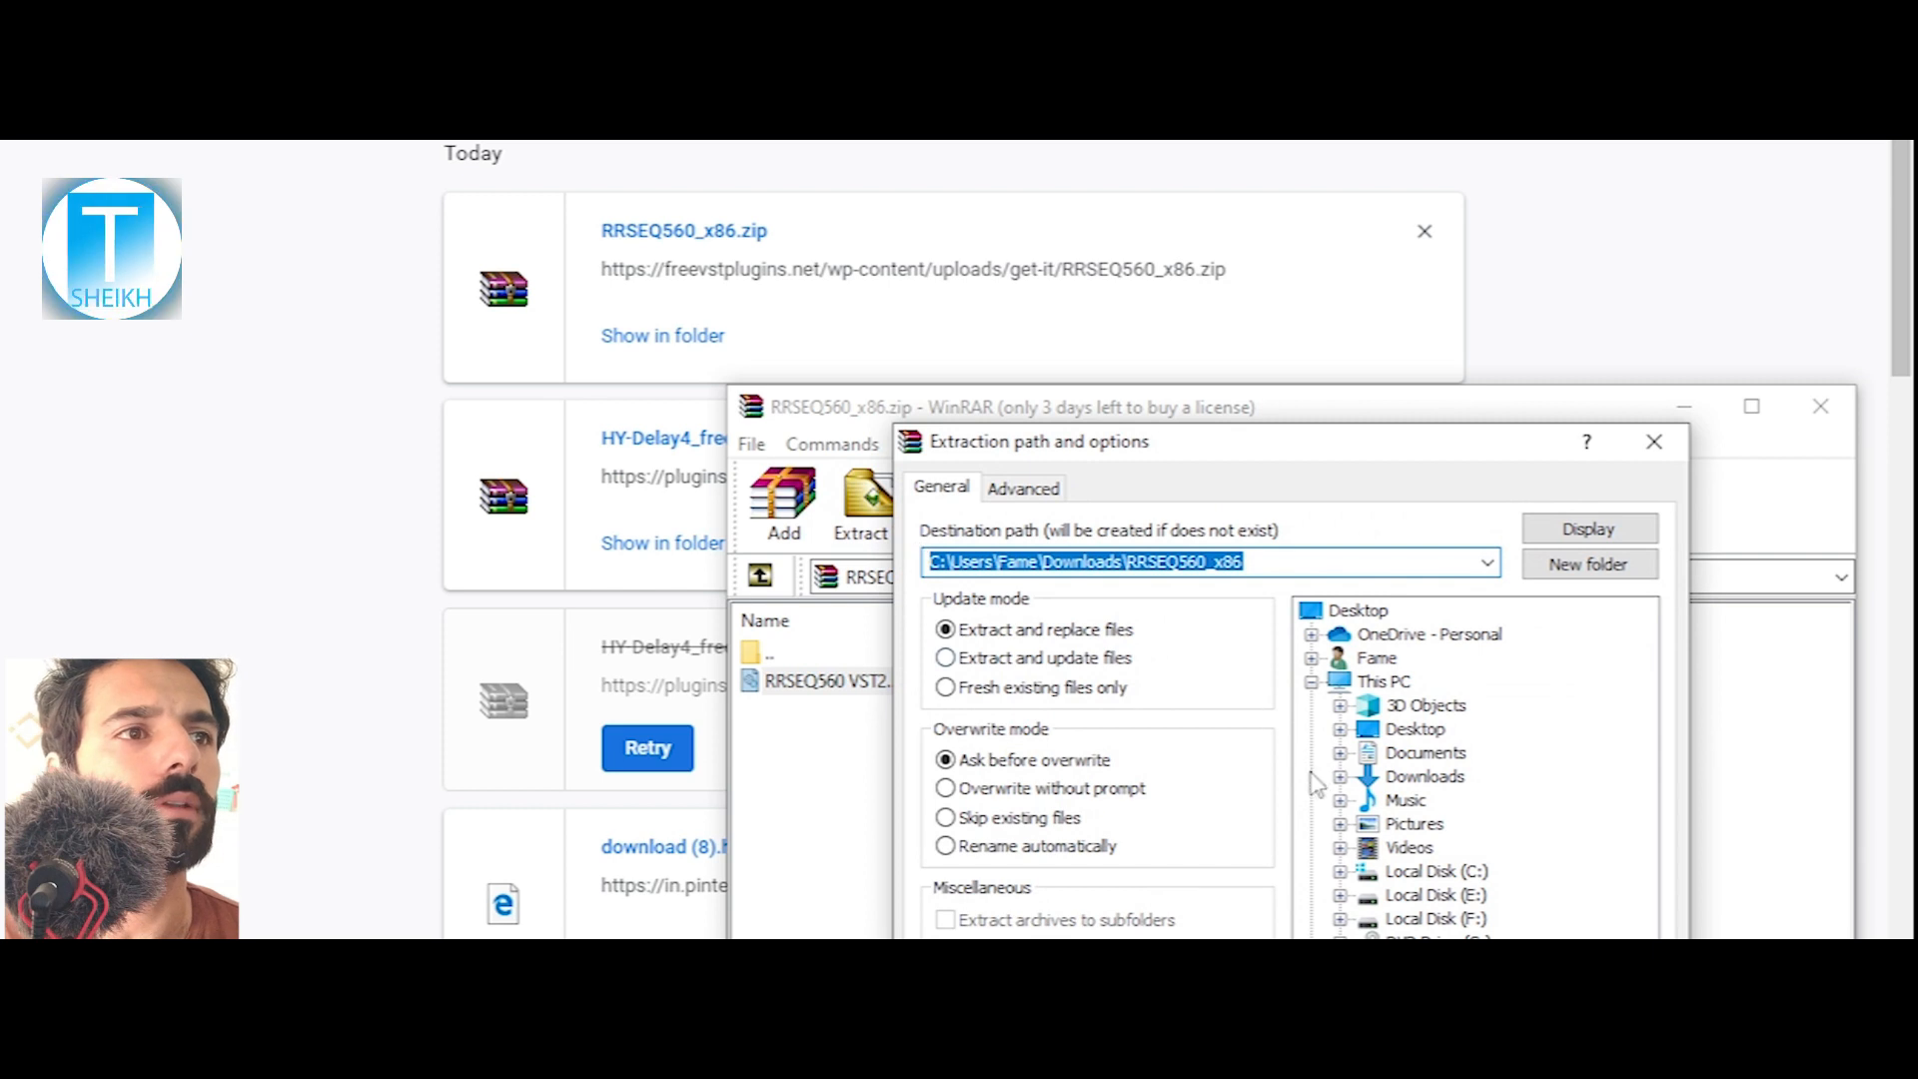
click(1413, 870)
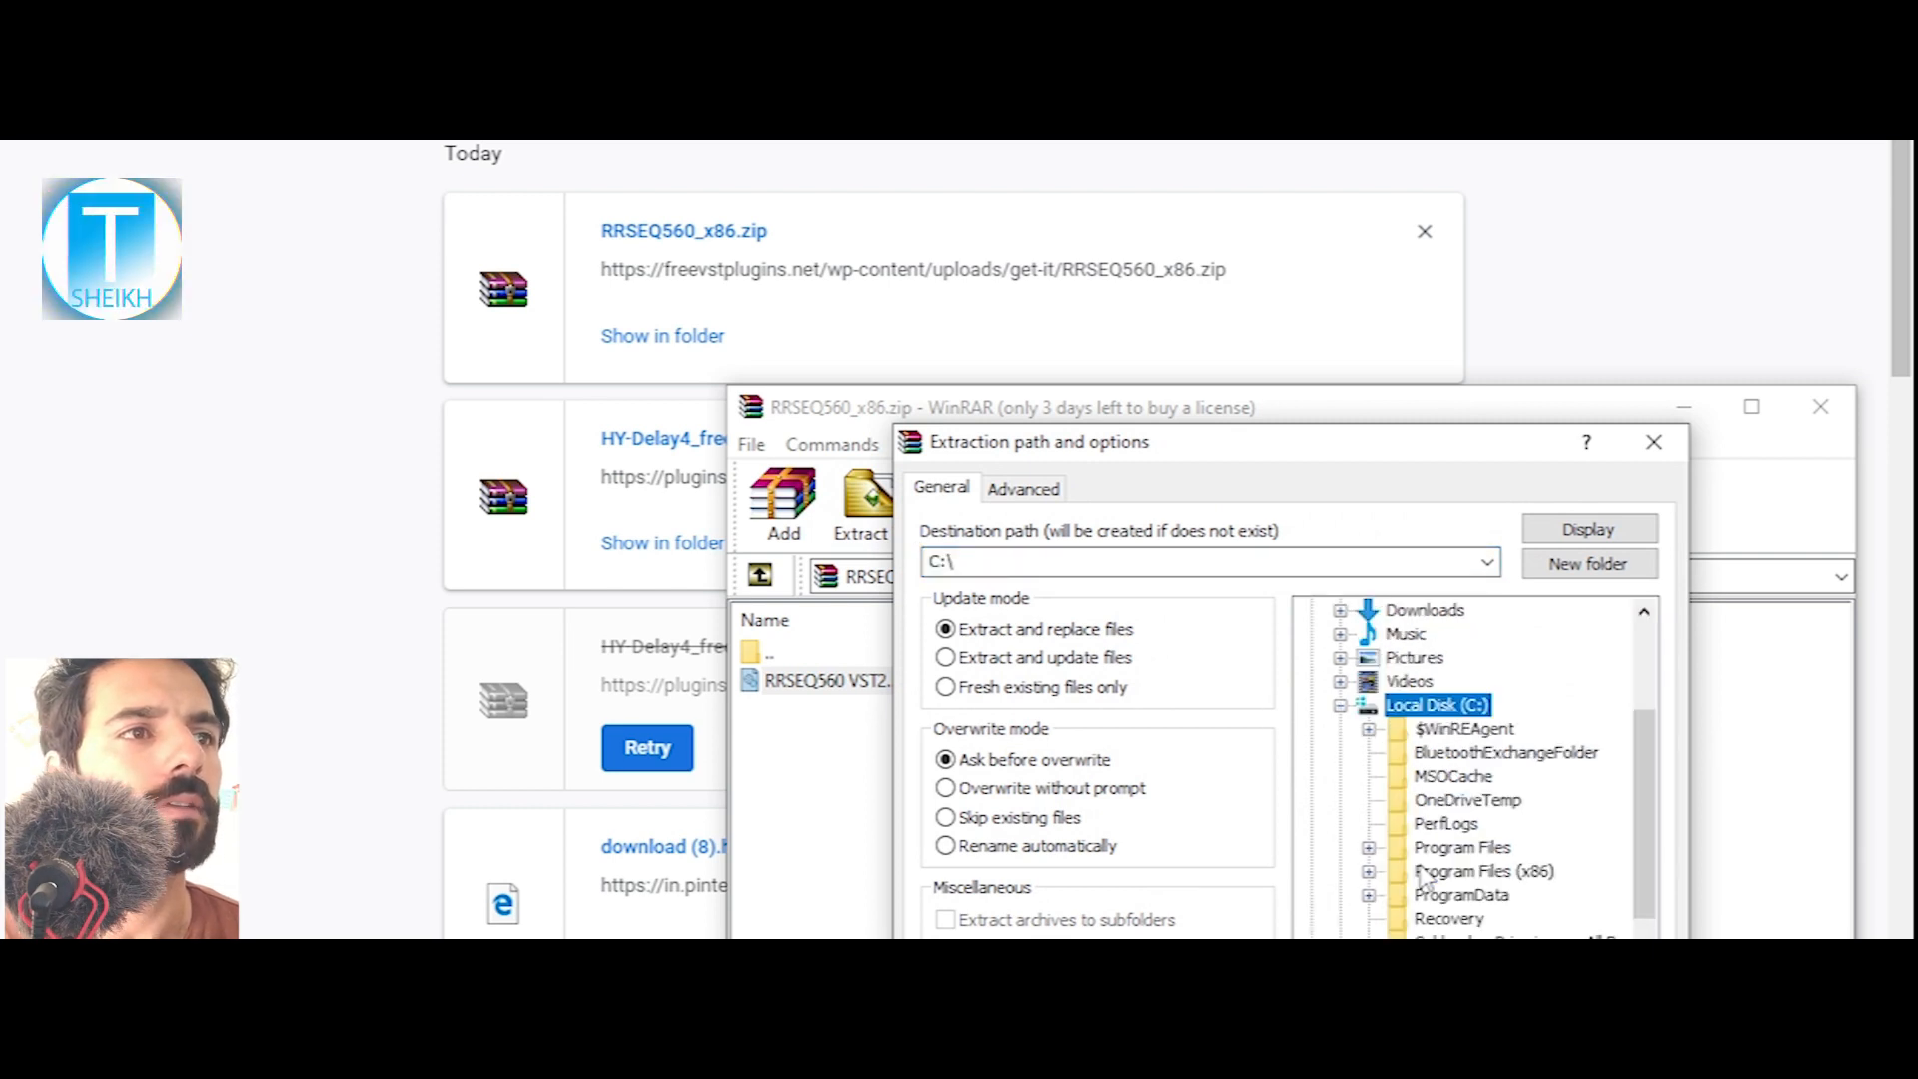
click(1458, 851)
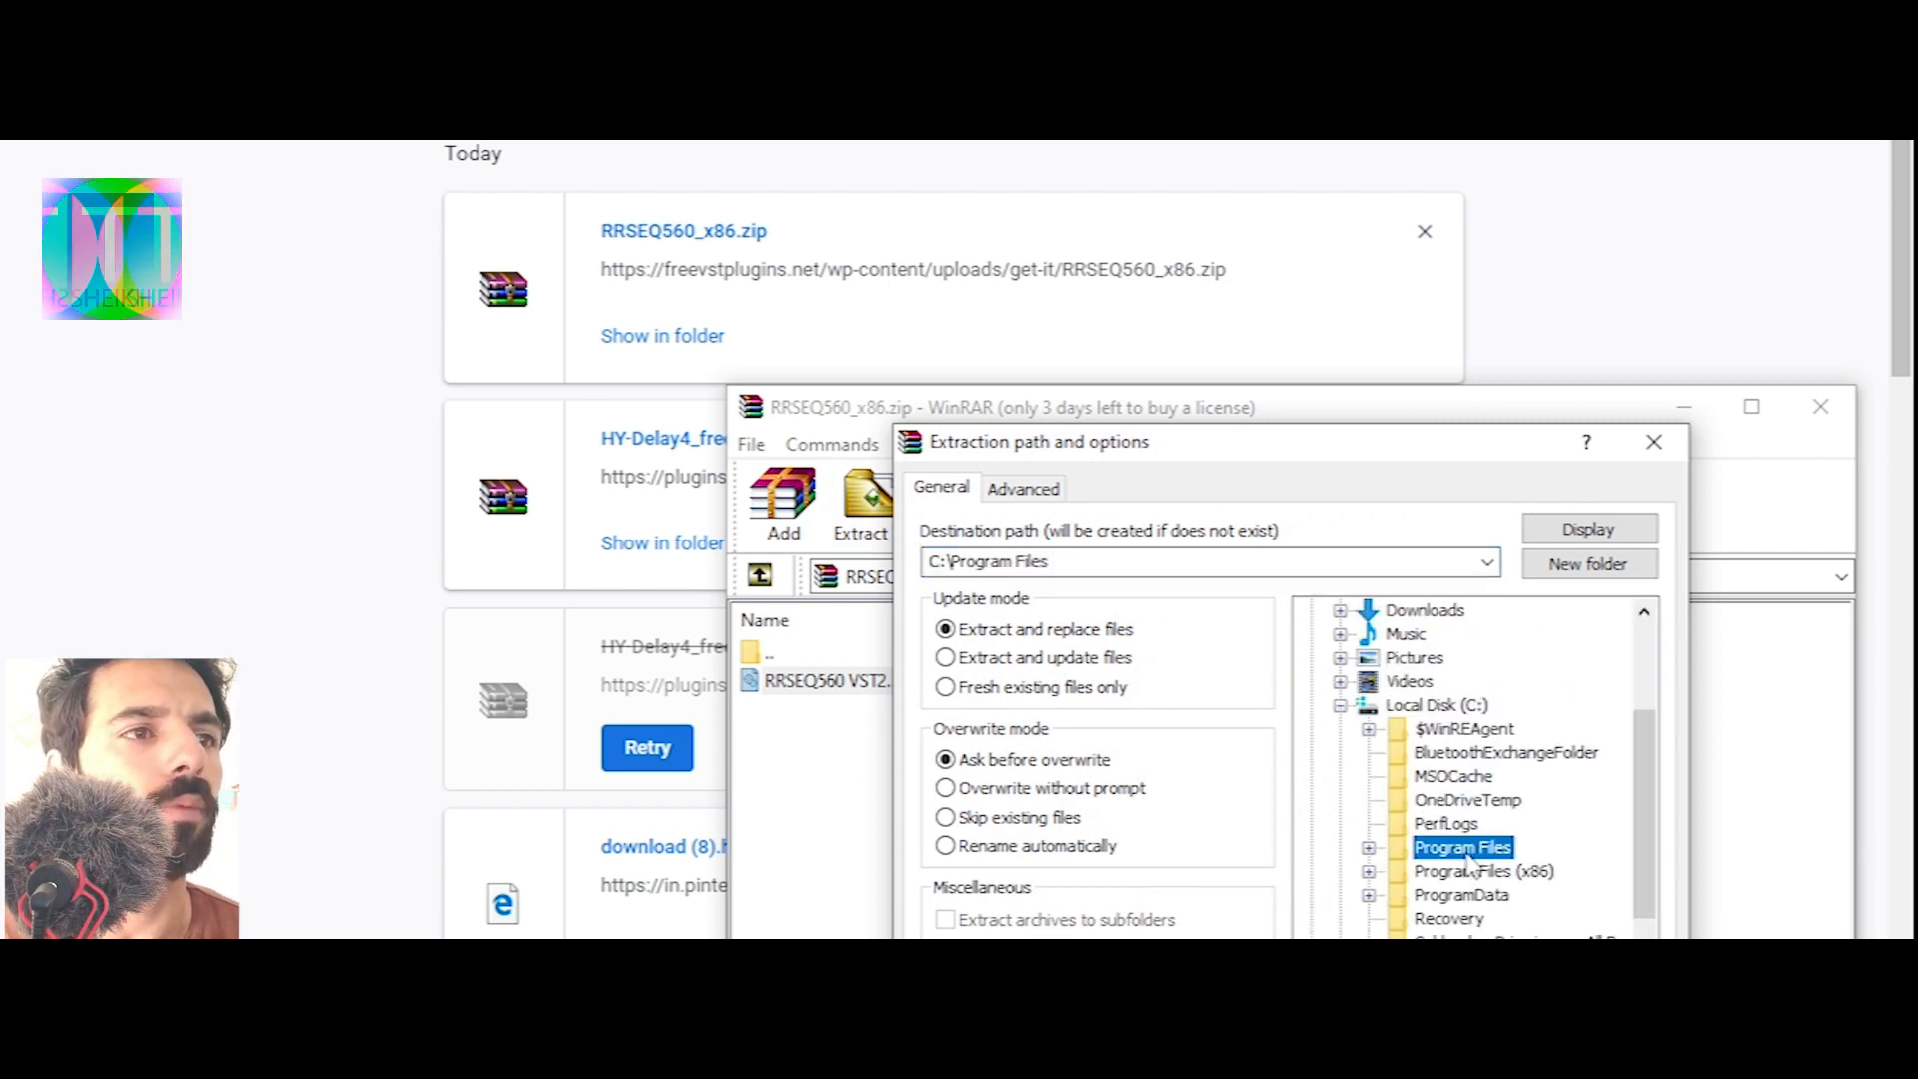
scroll(1457, 857, down, 2)
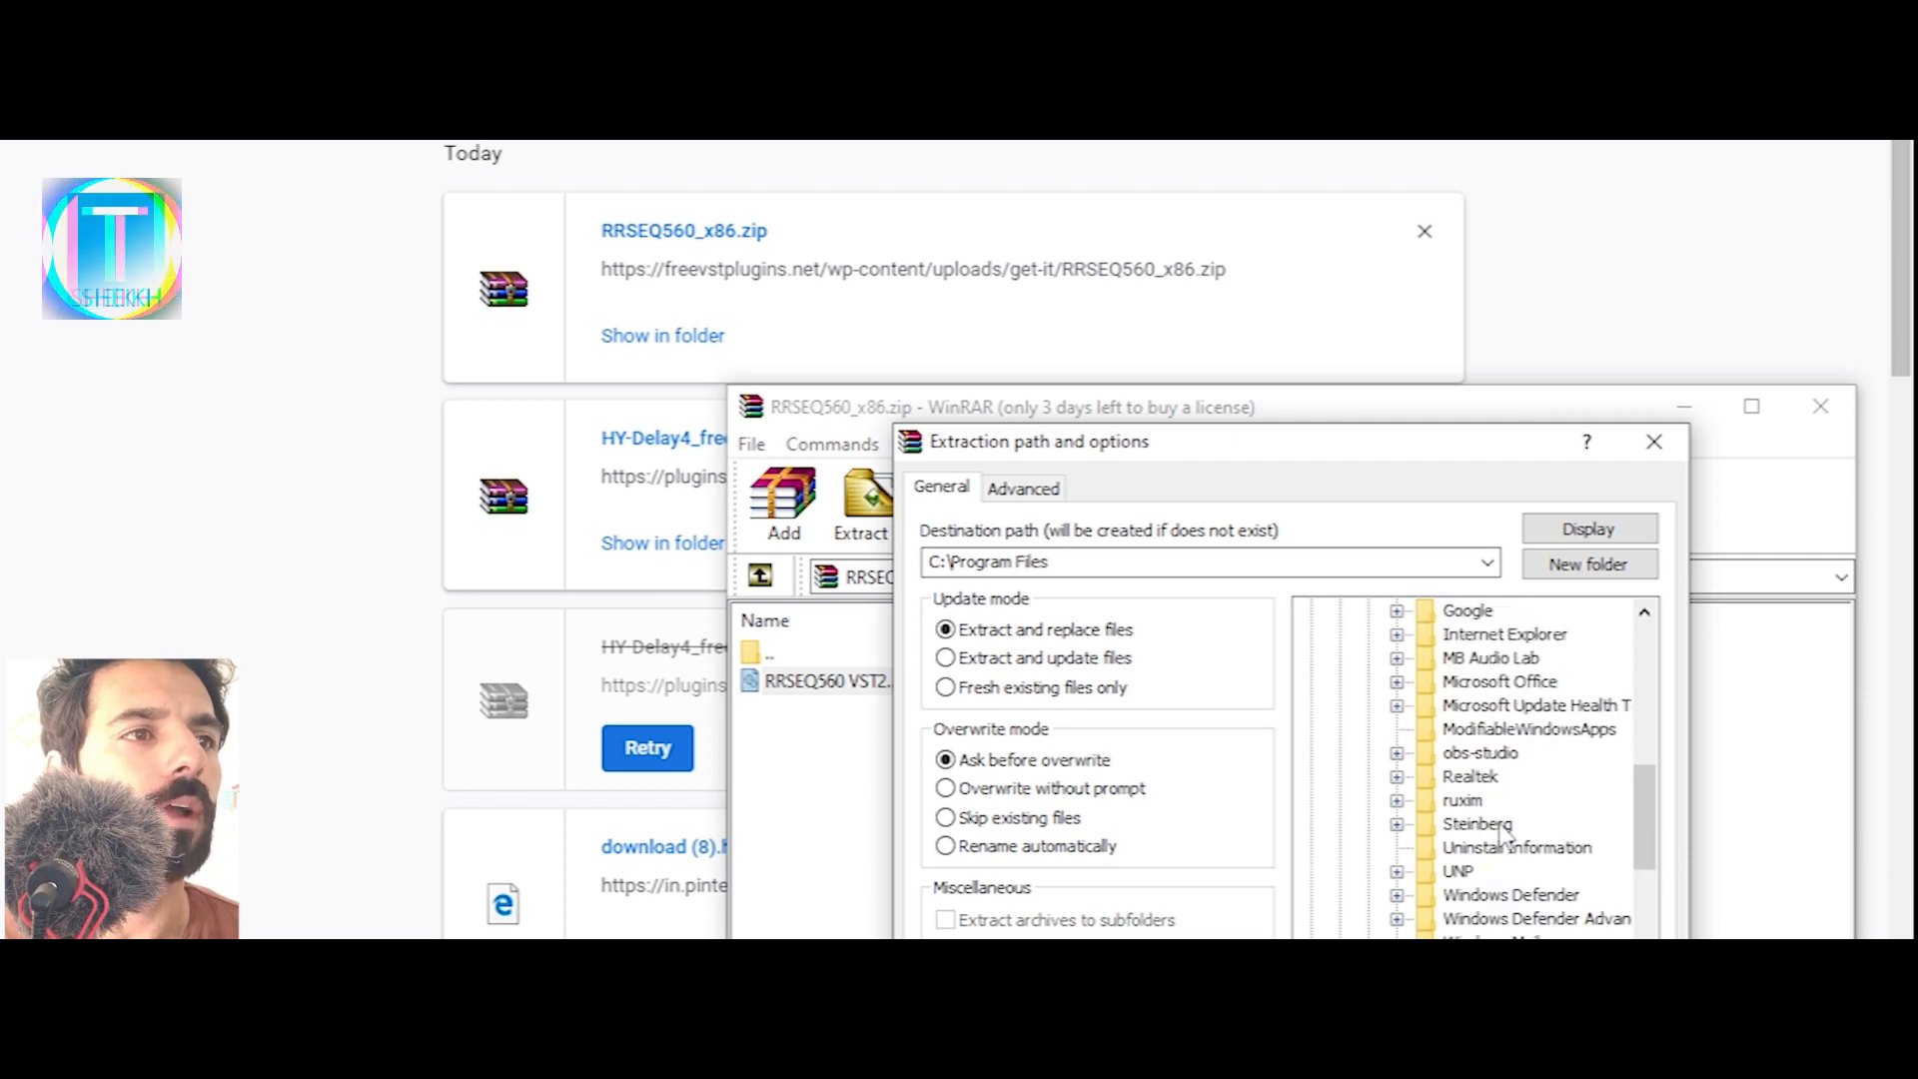
scroll(1513, 844, up, 1)
click(1479, 896)
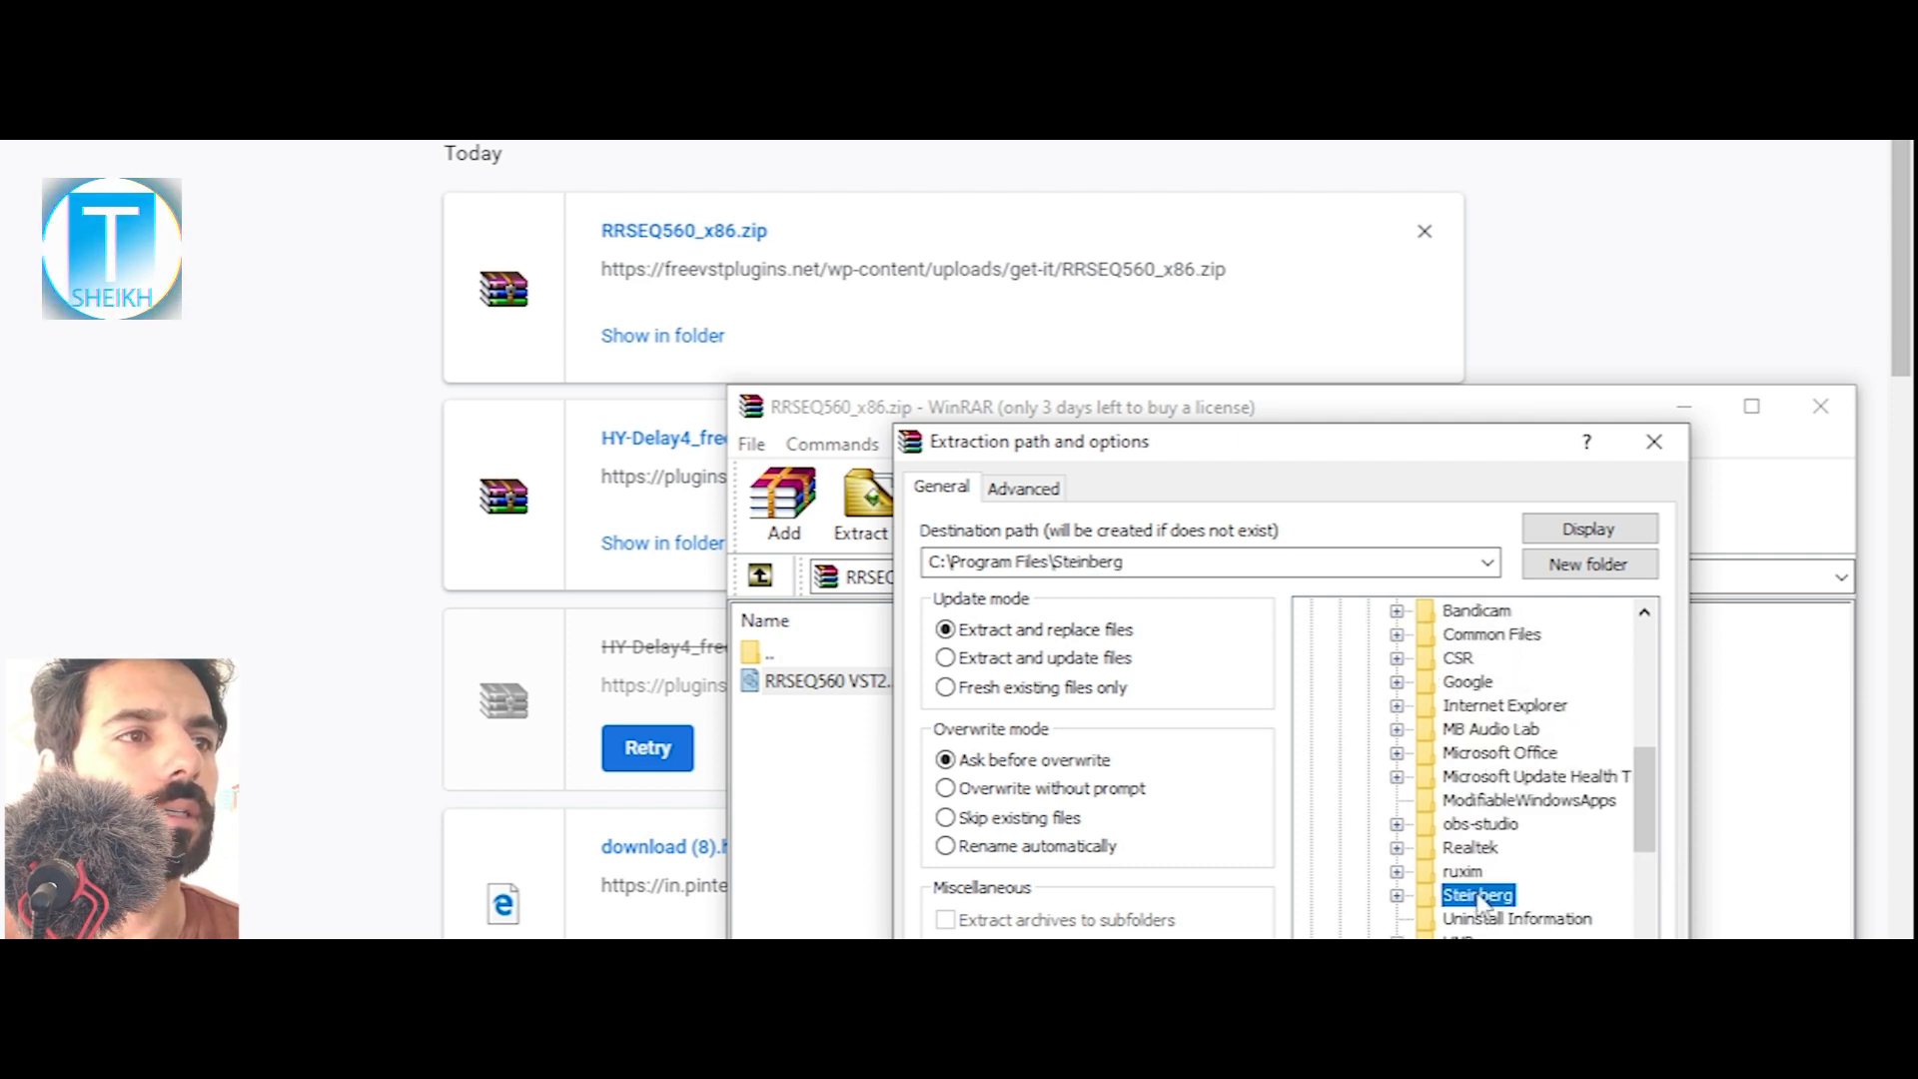
double_click(1487, 897)
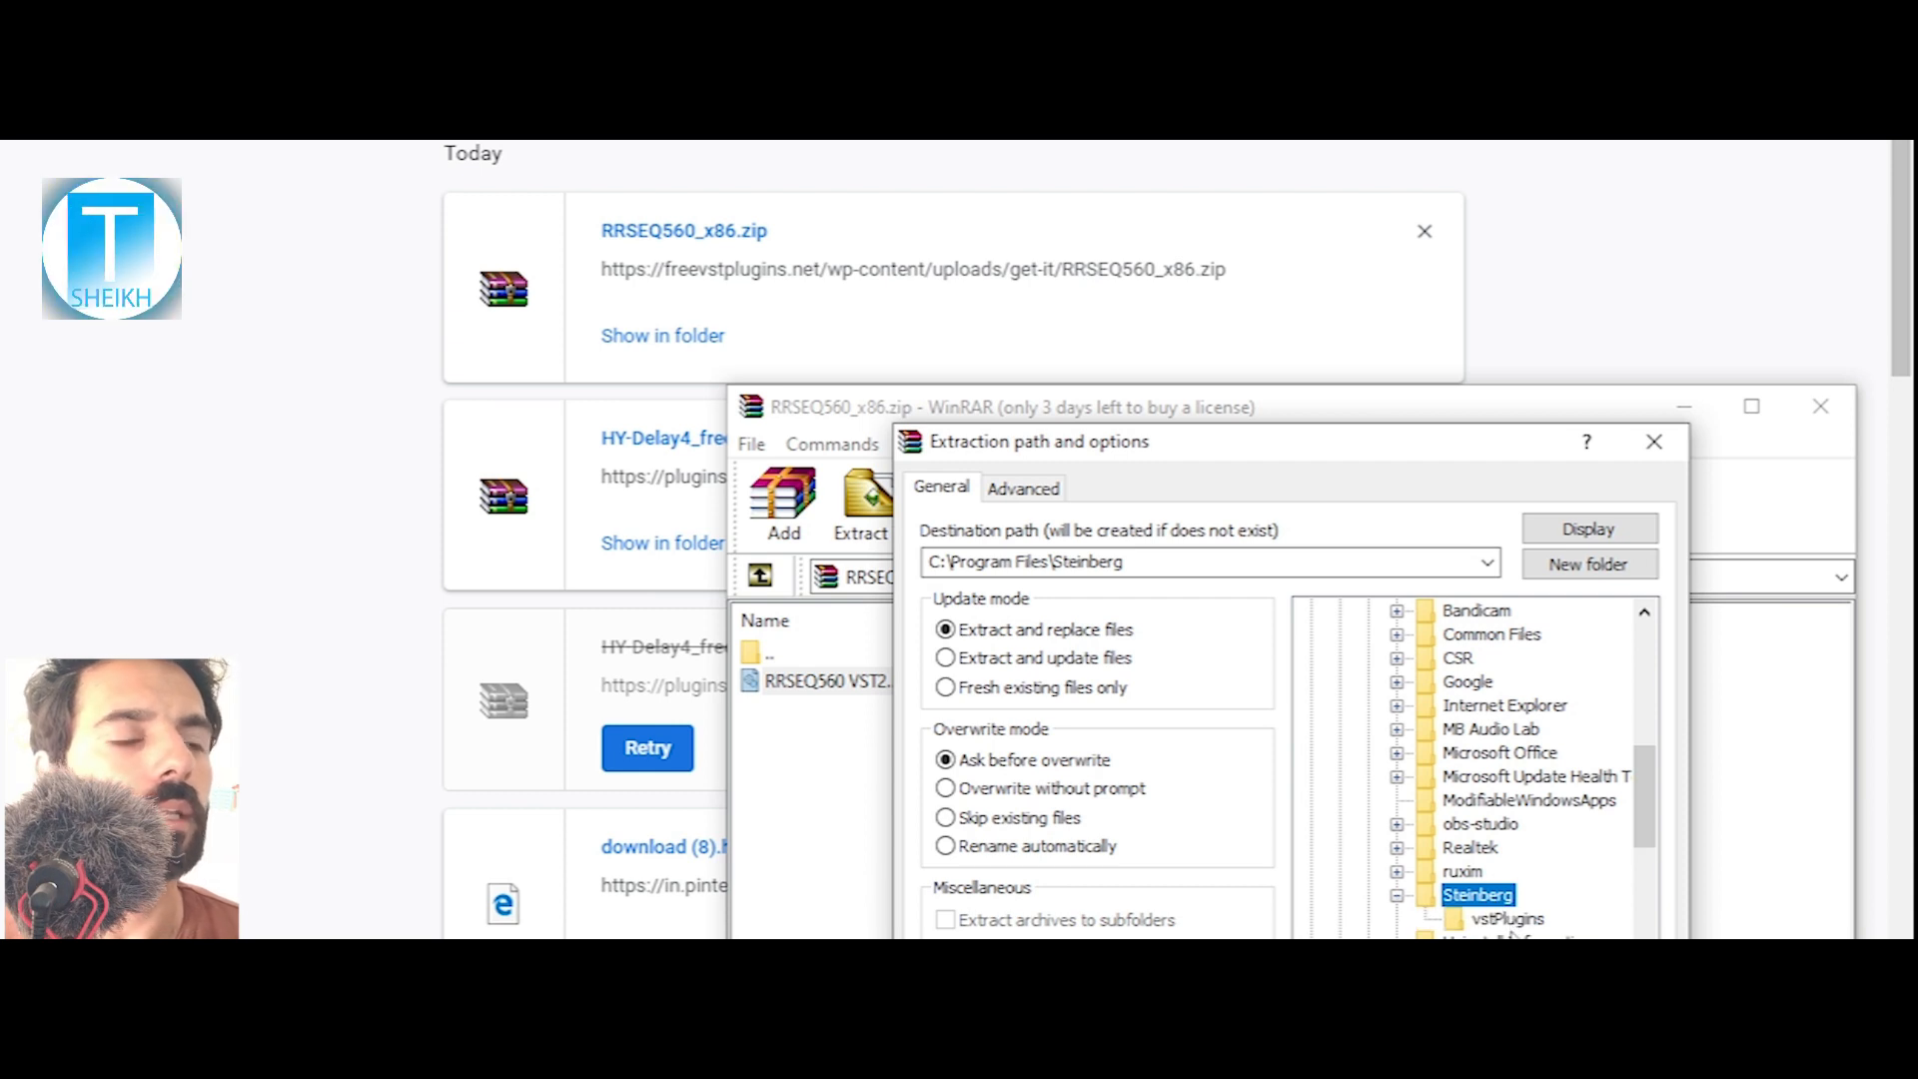
click(1507, 919)
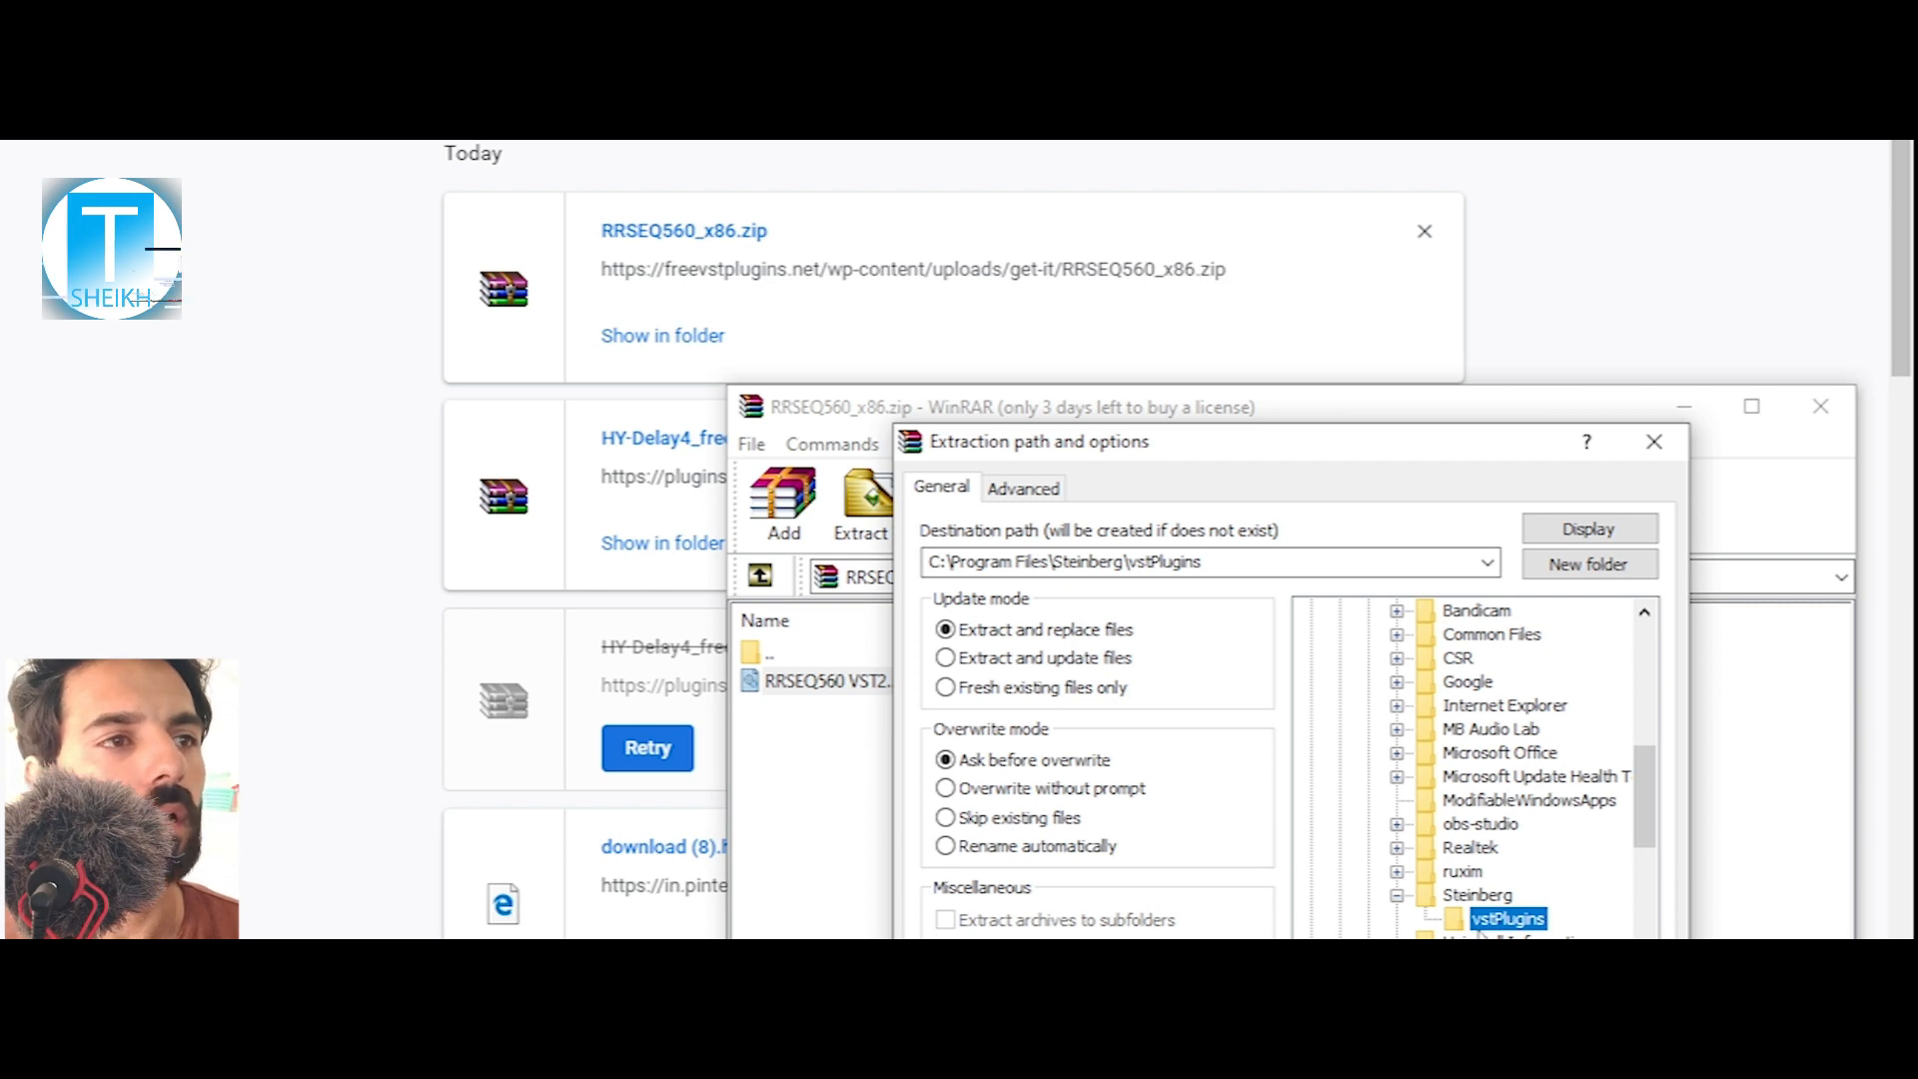
click(1371, 1042)
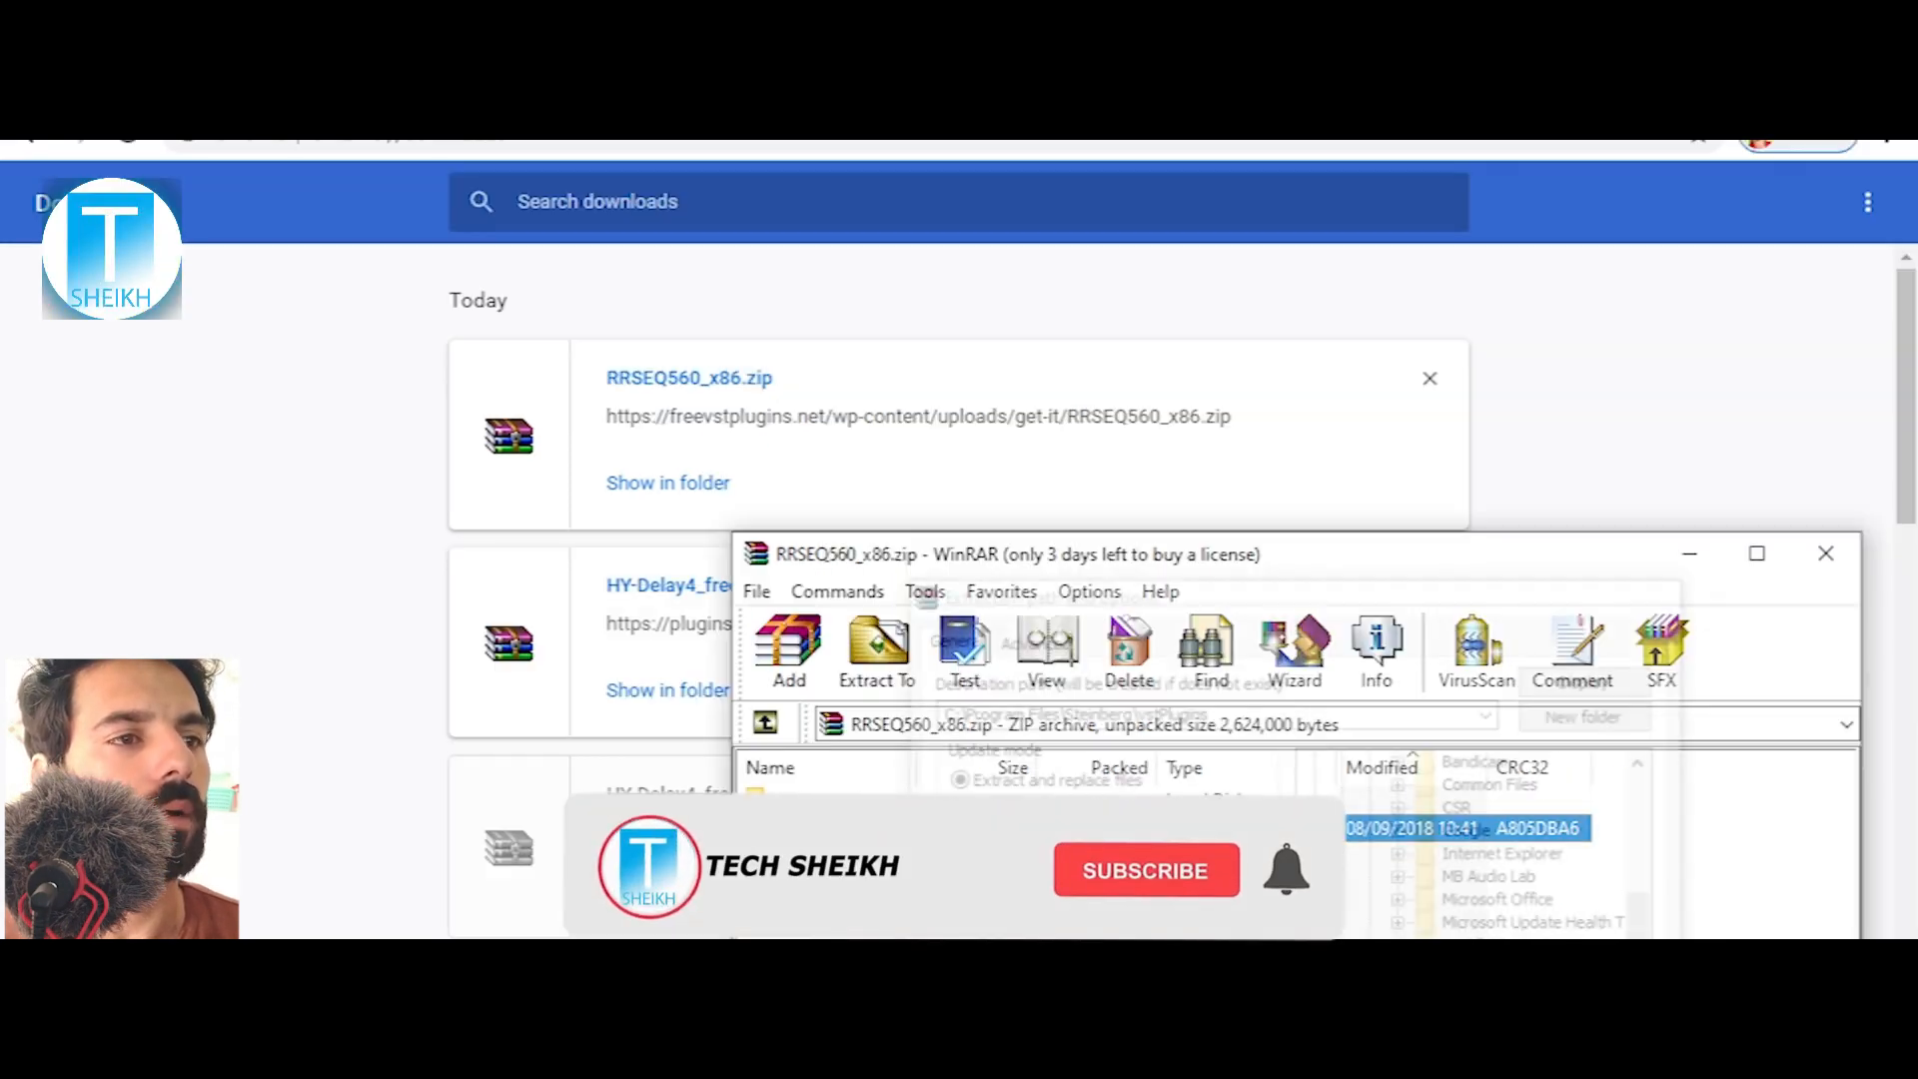
click(1825, 552)
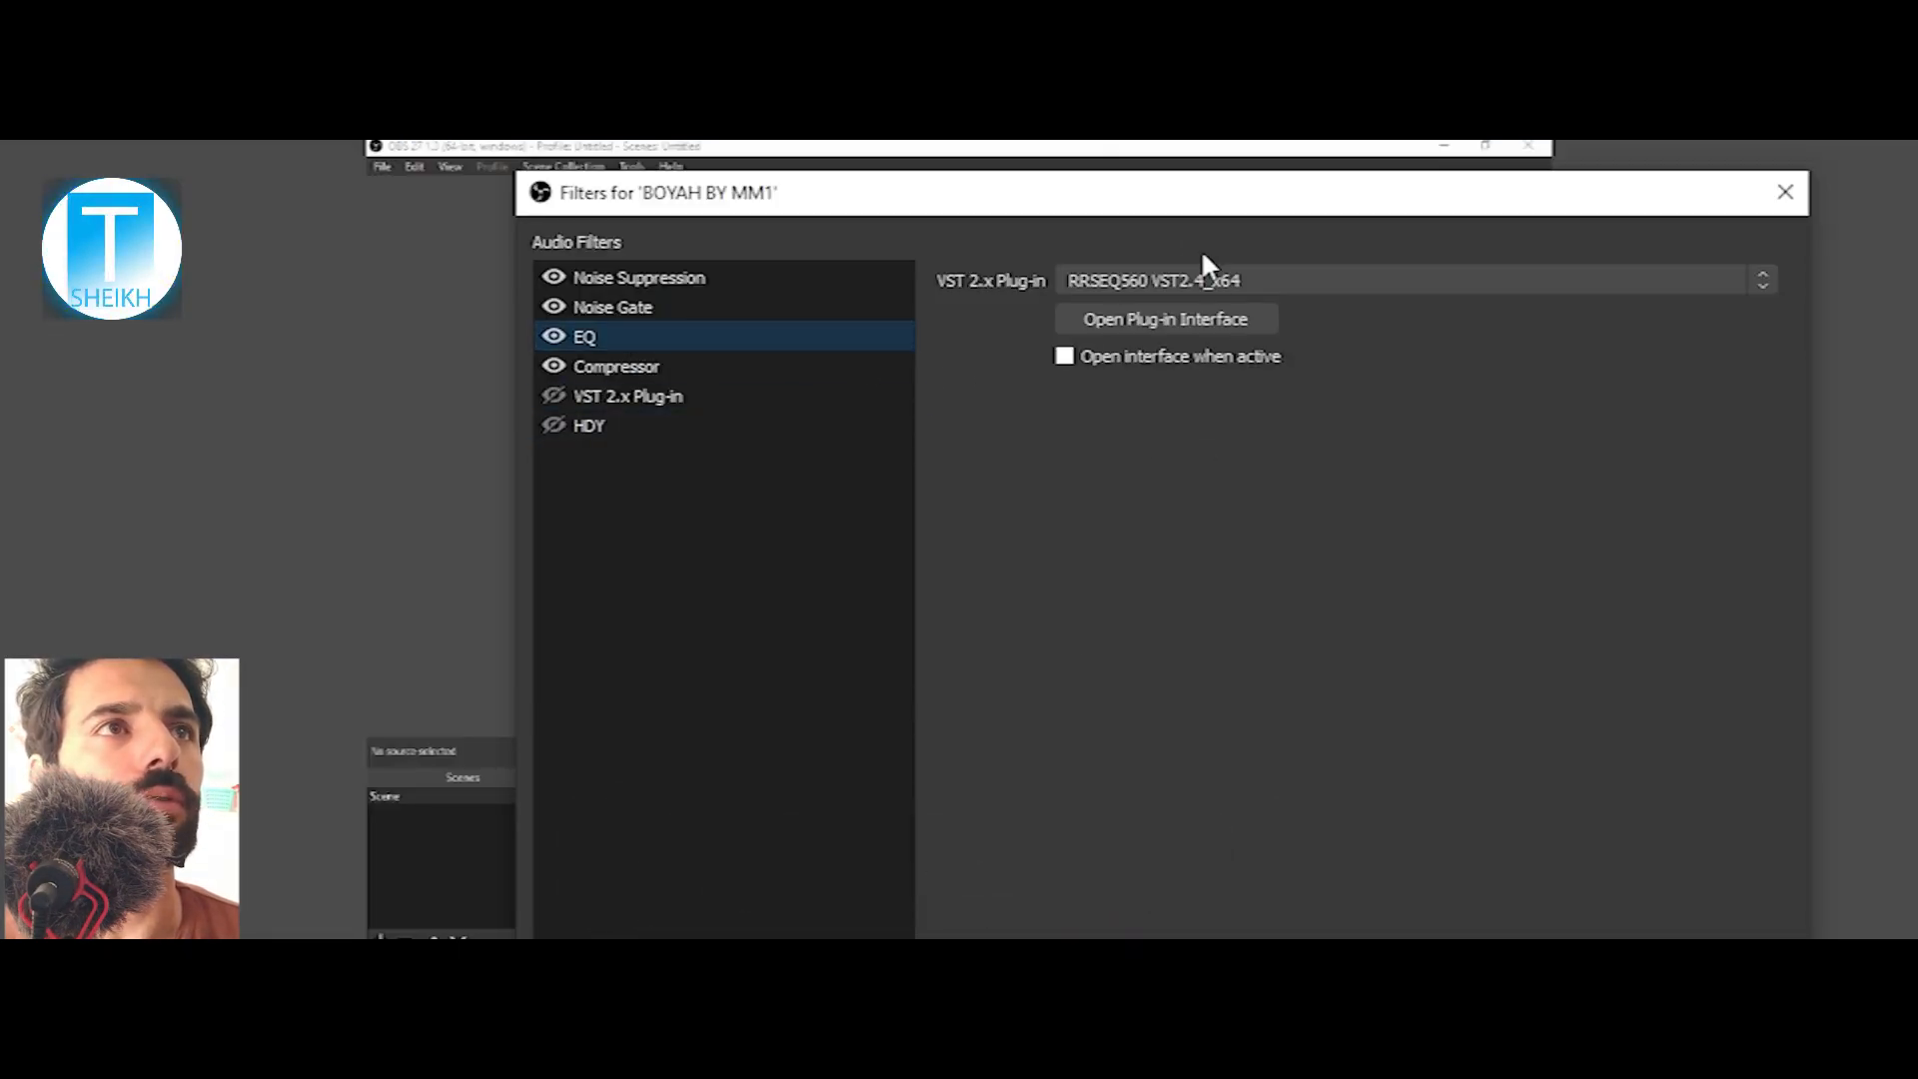
- Check the plug-ins available to the EQ filter in OBS and open the RRSEQ560 VST2.4_x64 plug-in interface
click(1213, 279)
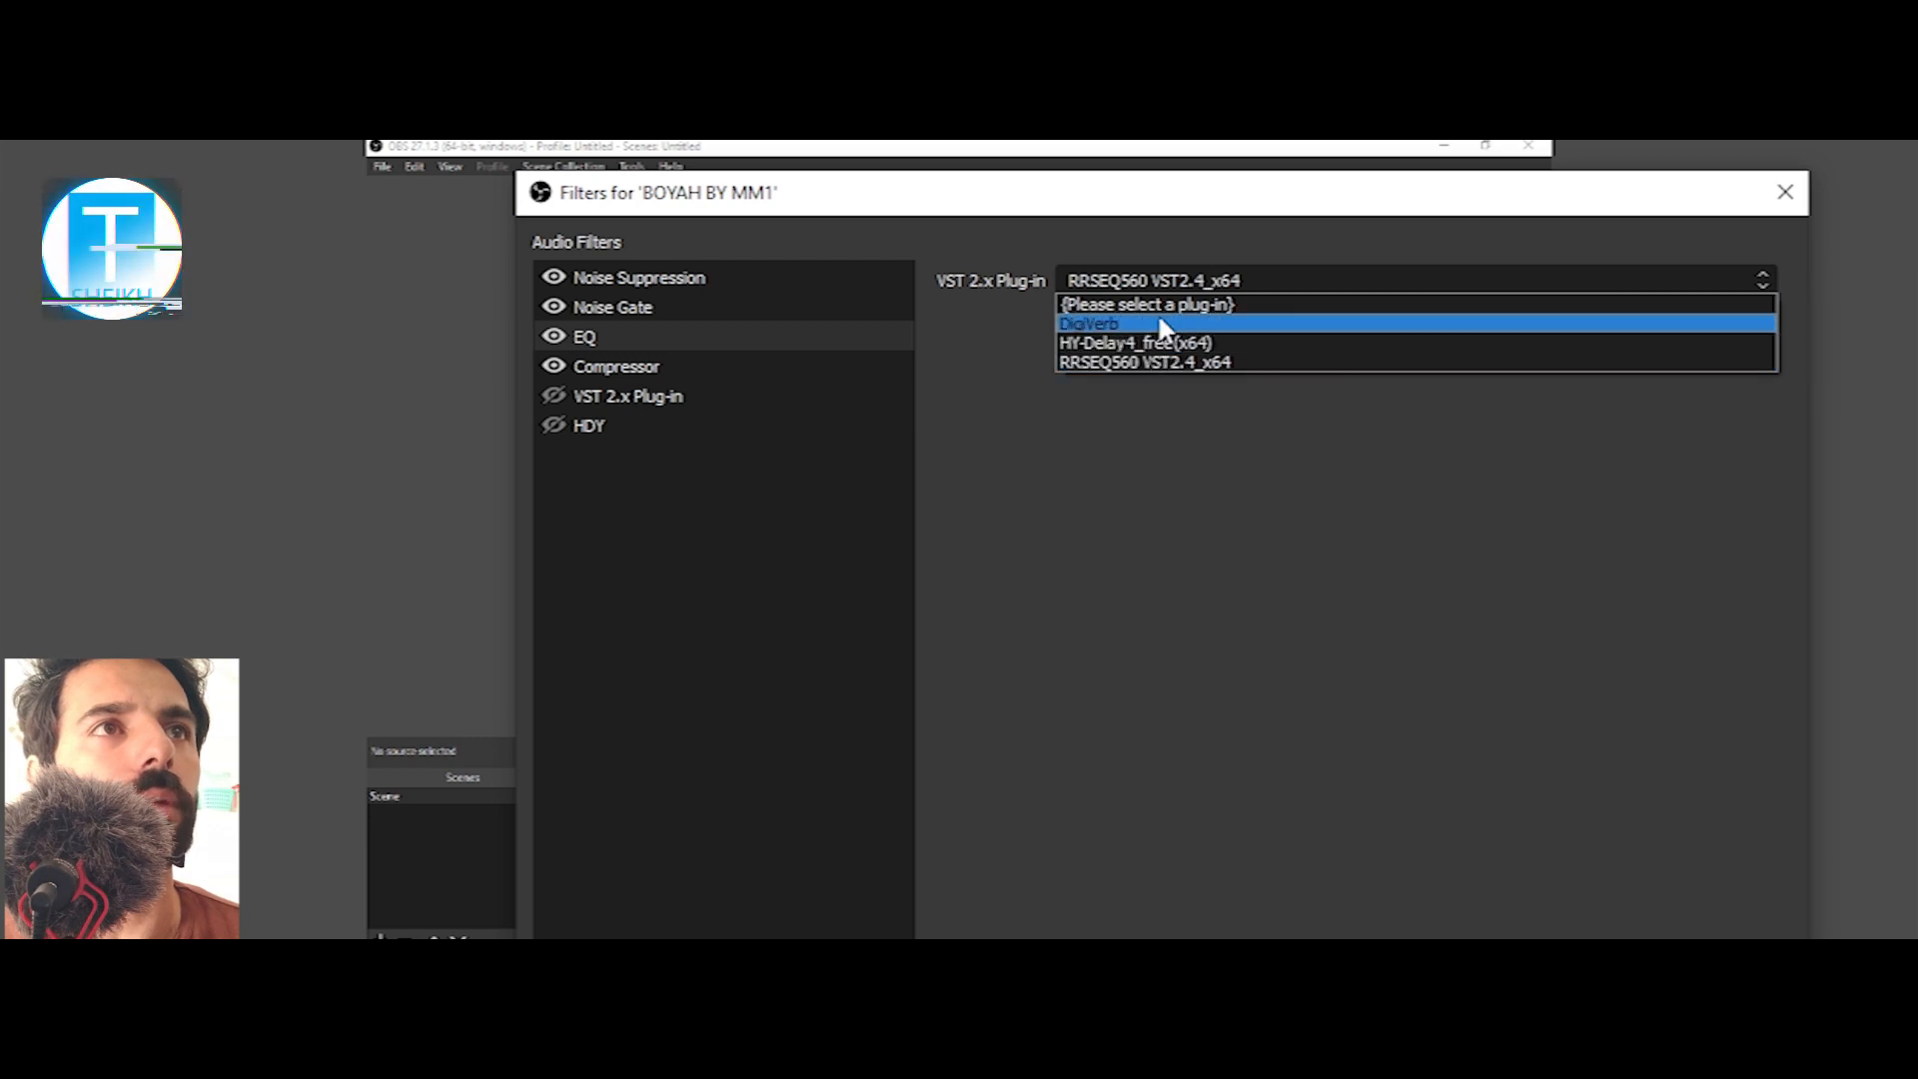
click(1081, 437)
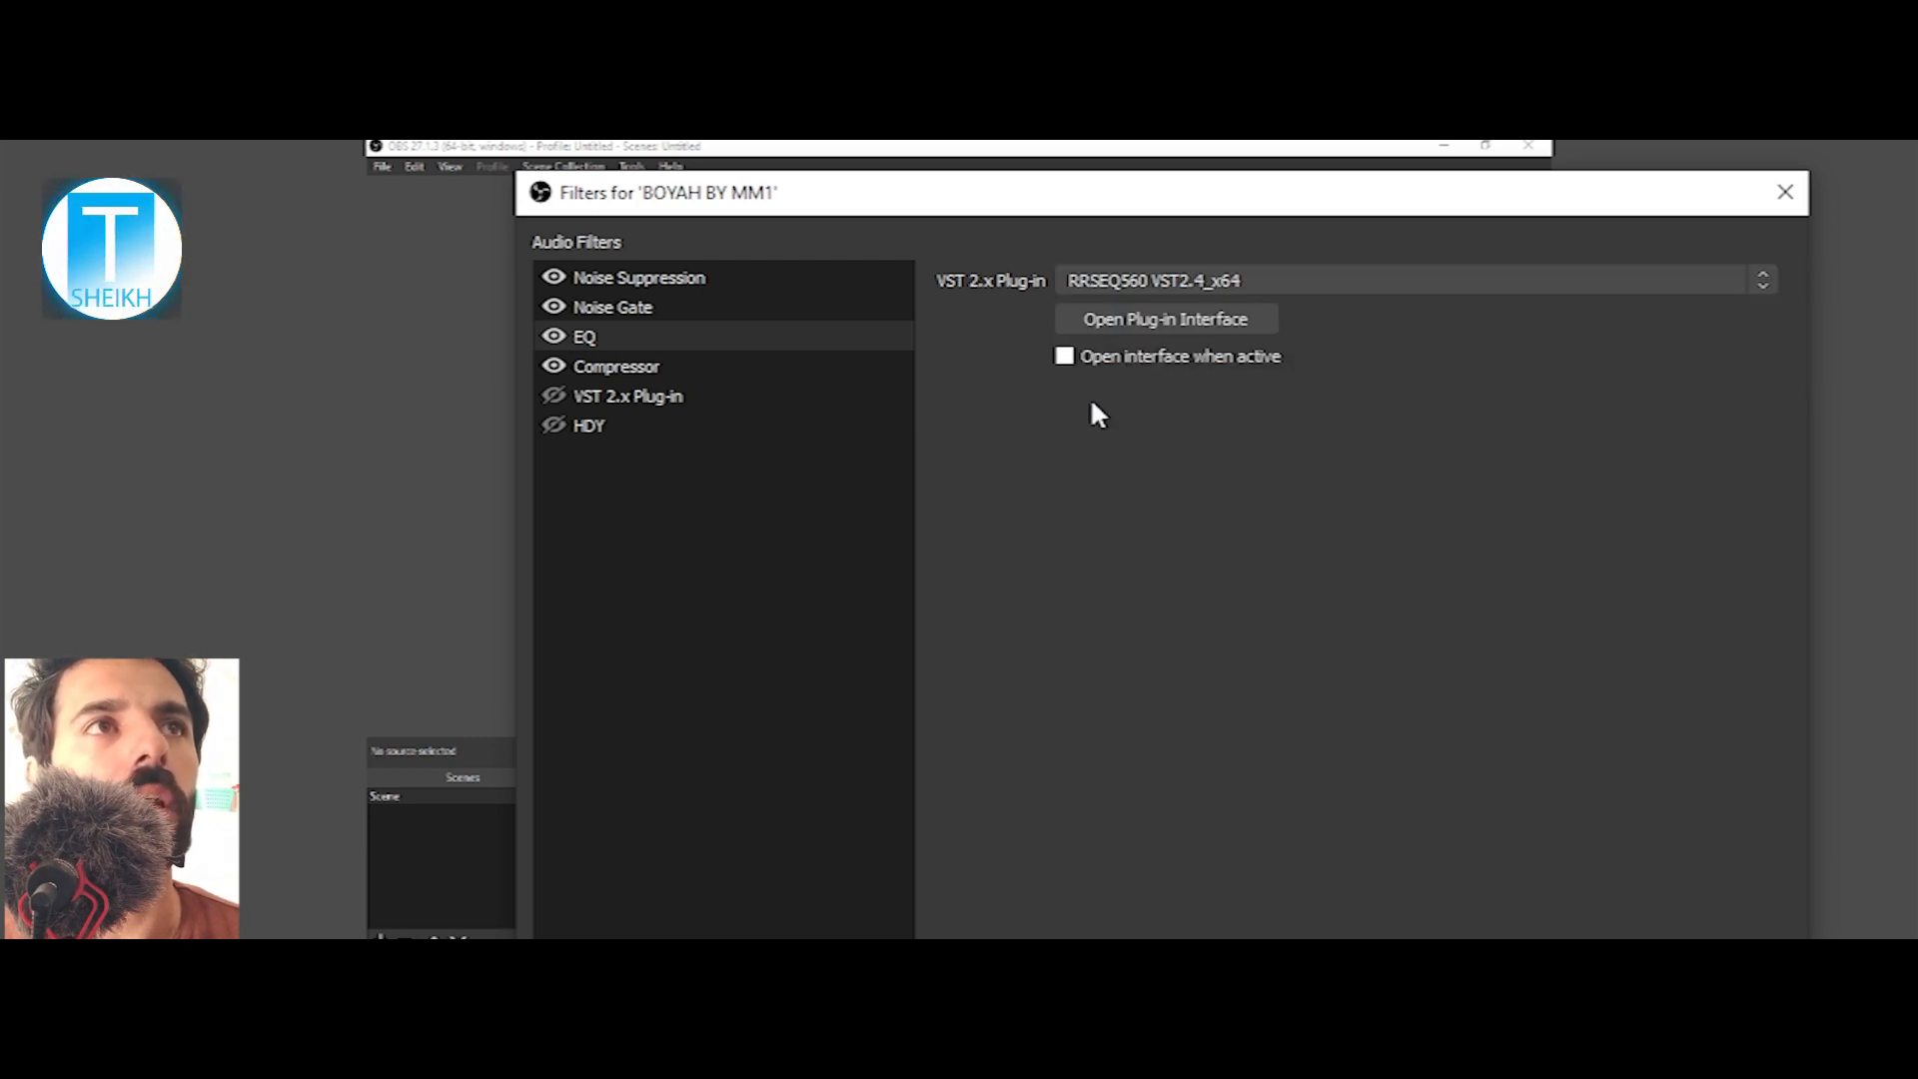
click(1116, 324)
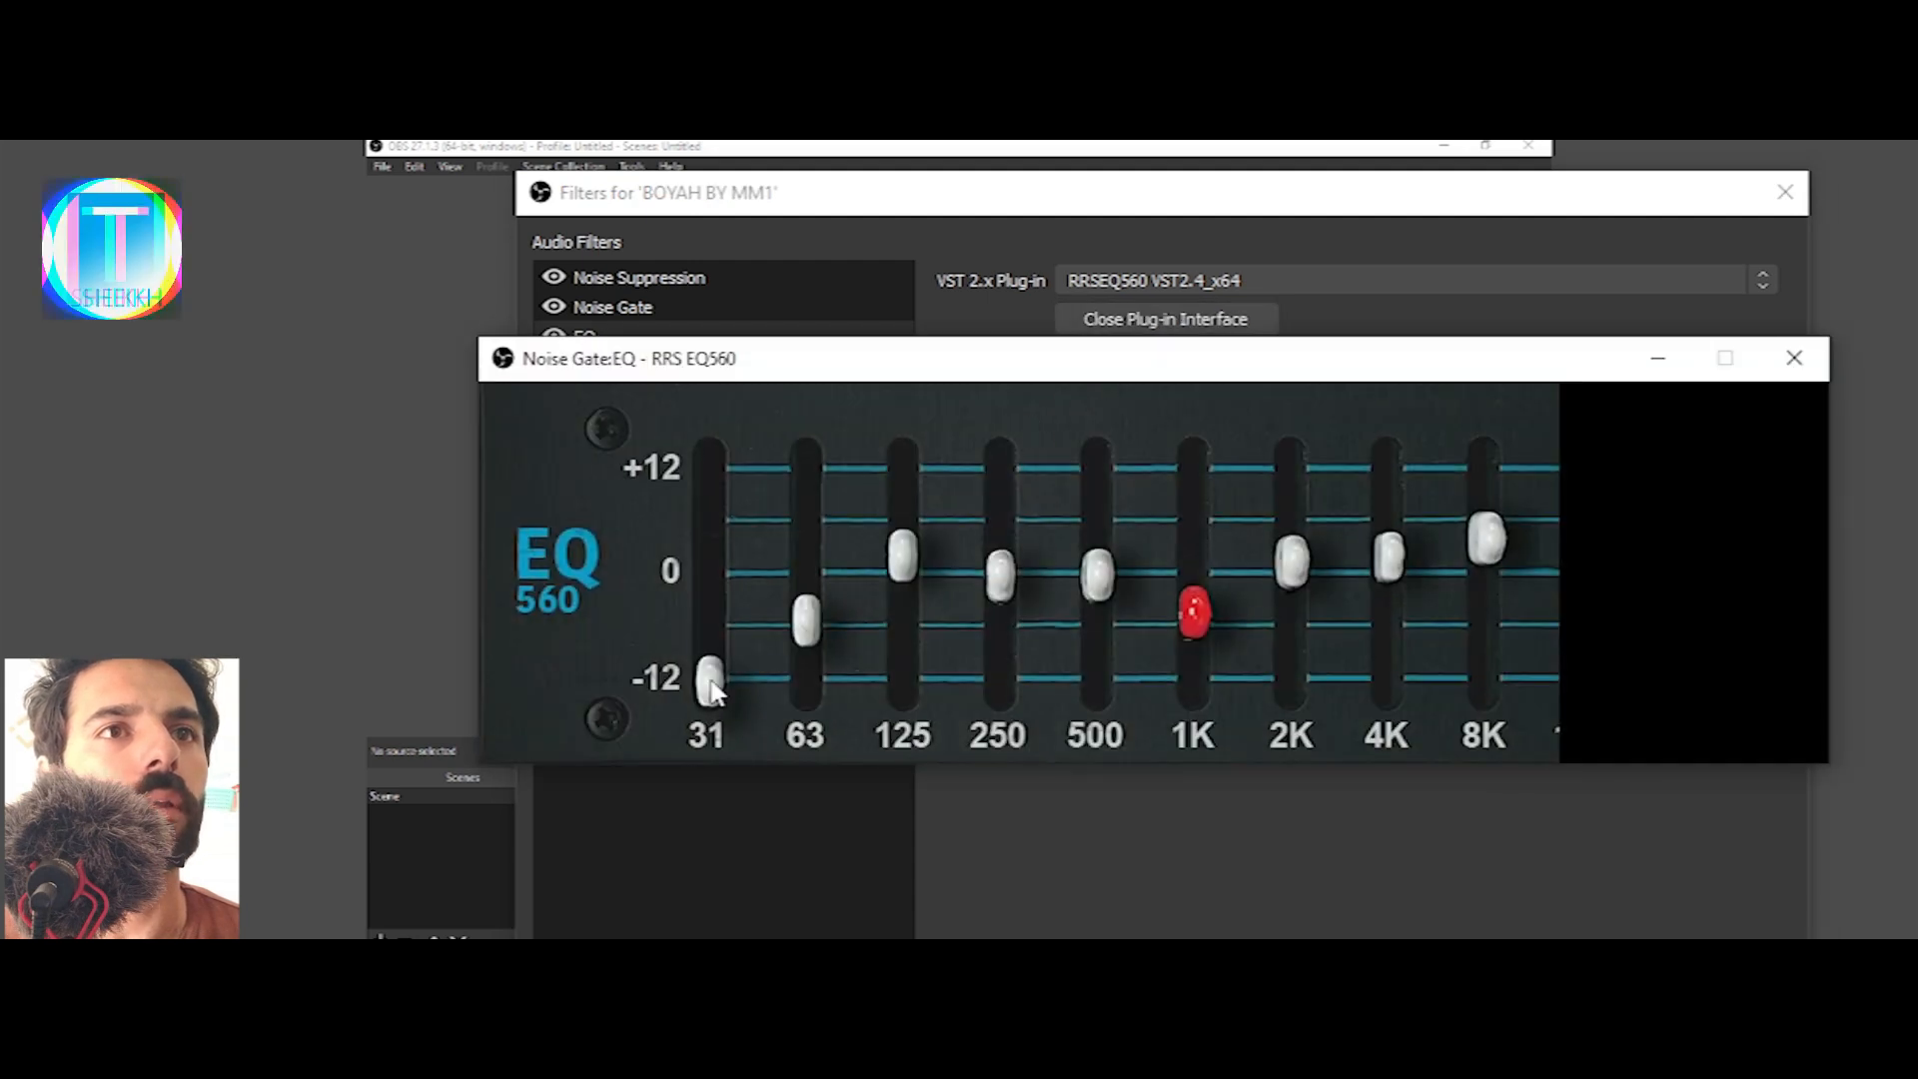
- Examine the gain of each EQ560 band from 31 Hz to 8 kHz
click(711, 681)
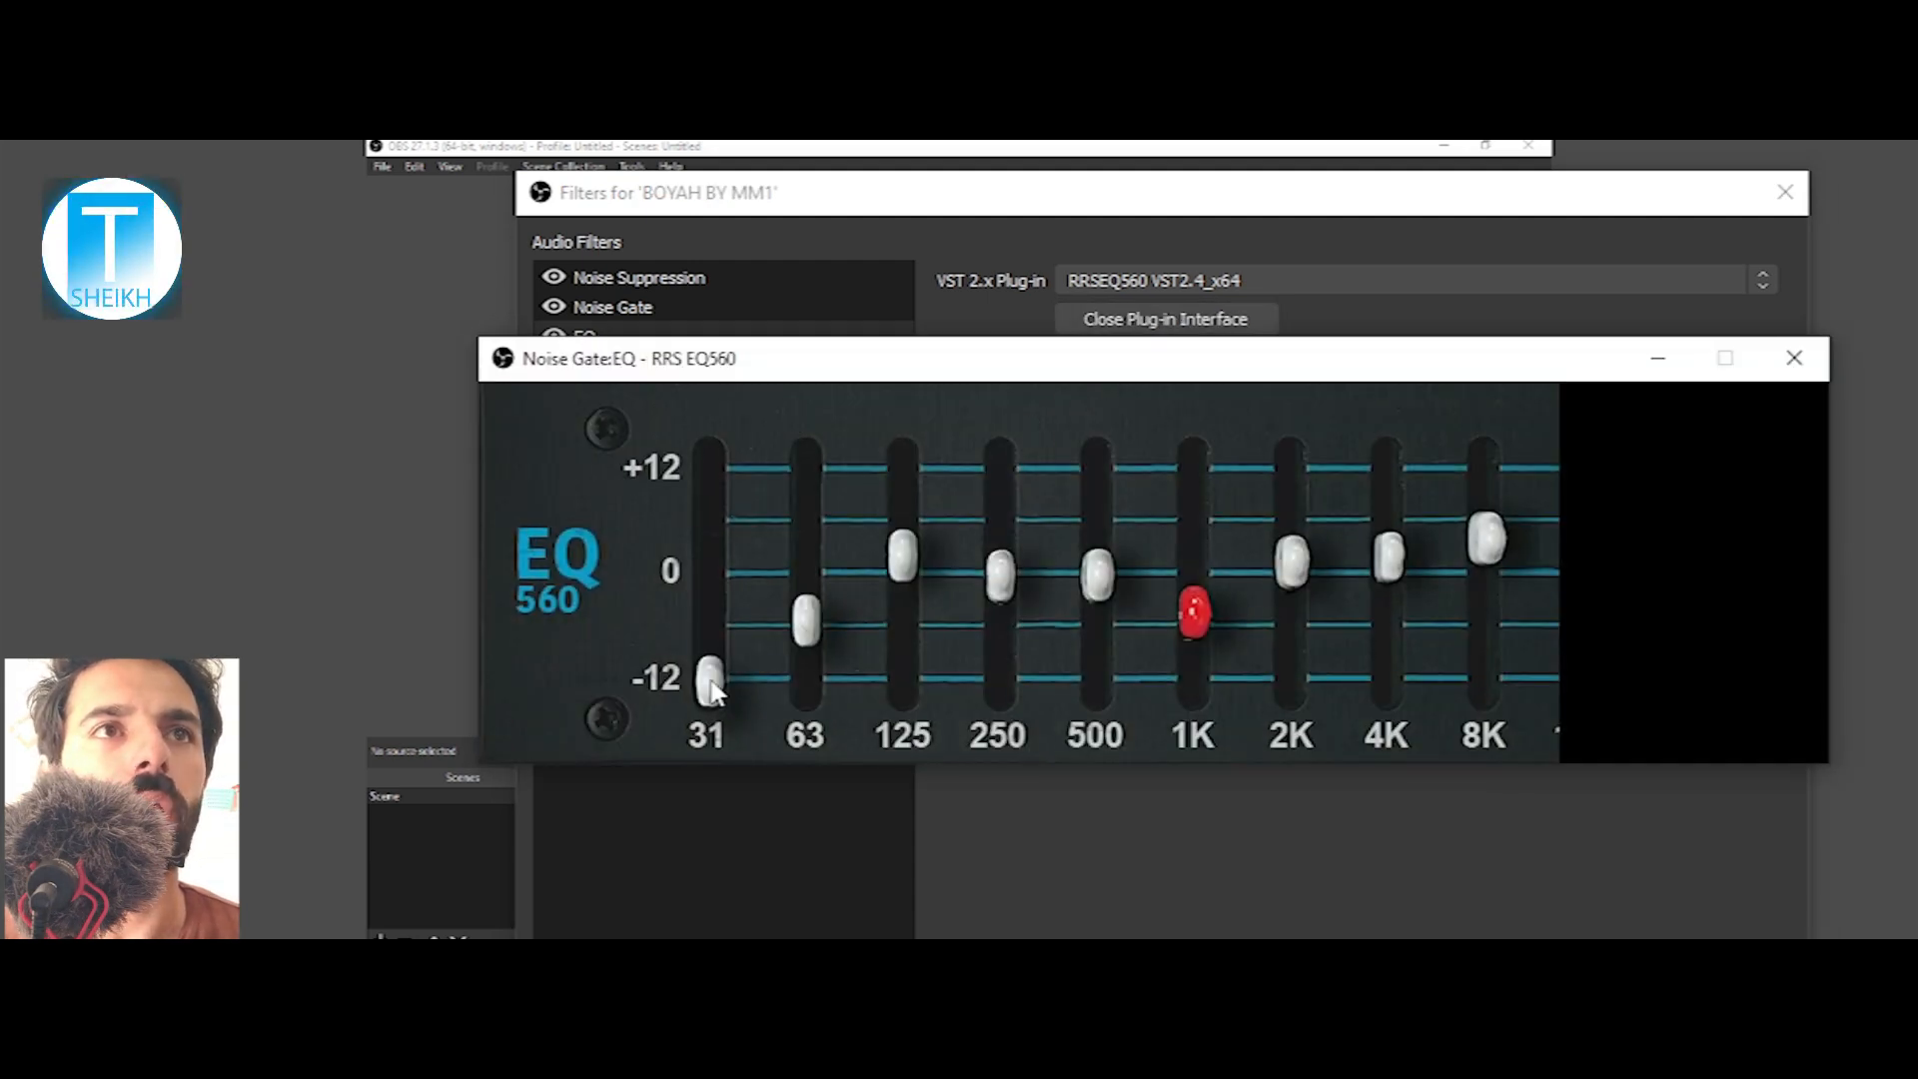
click(809, 643)
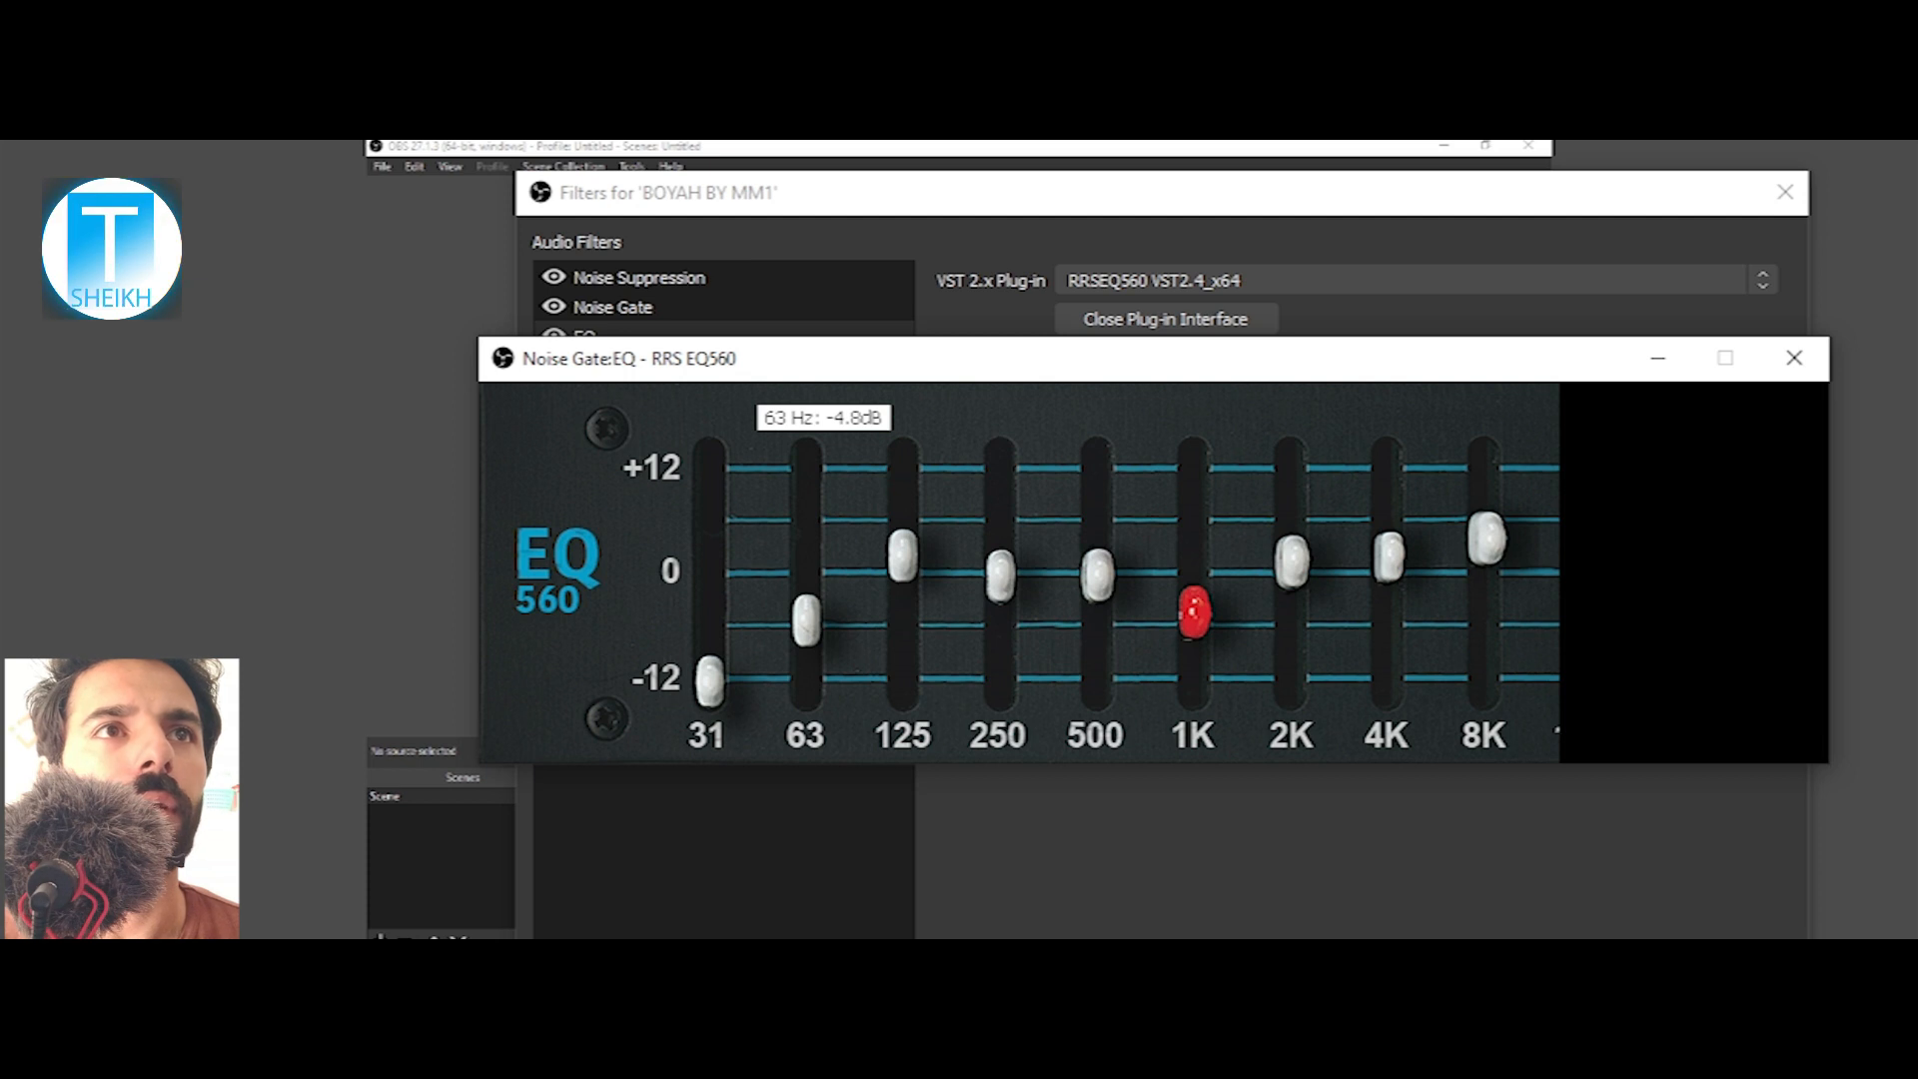
click(902, 556)
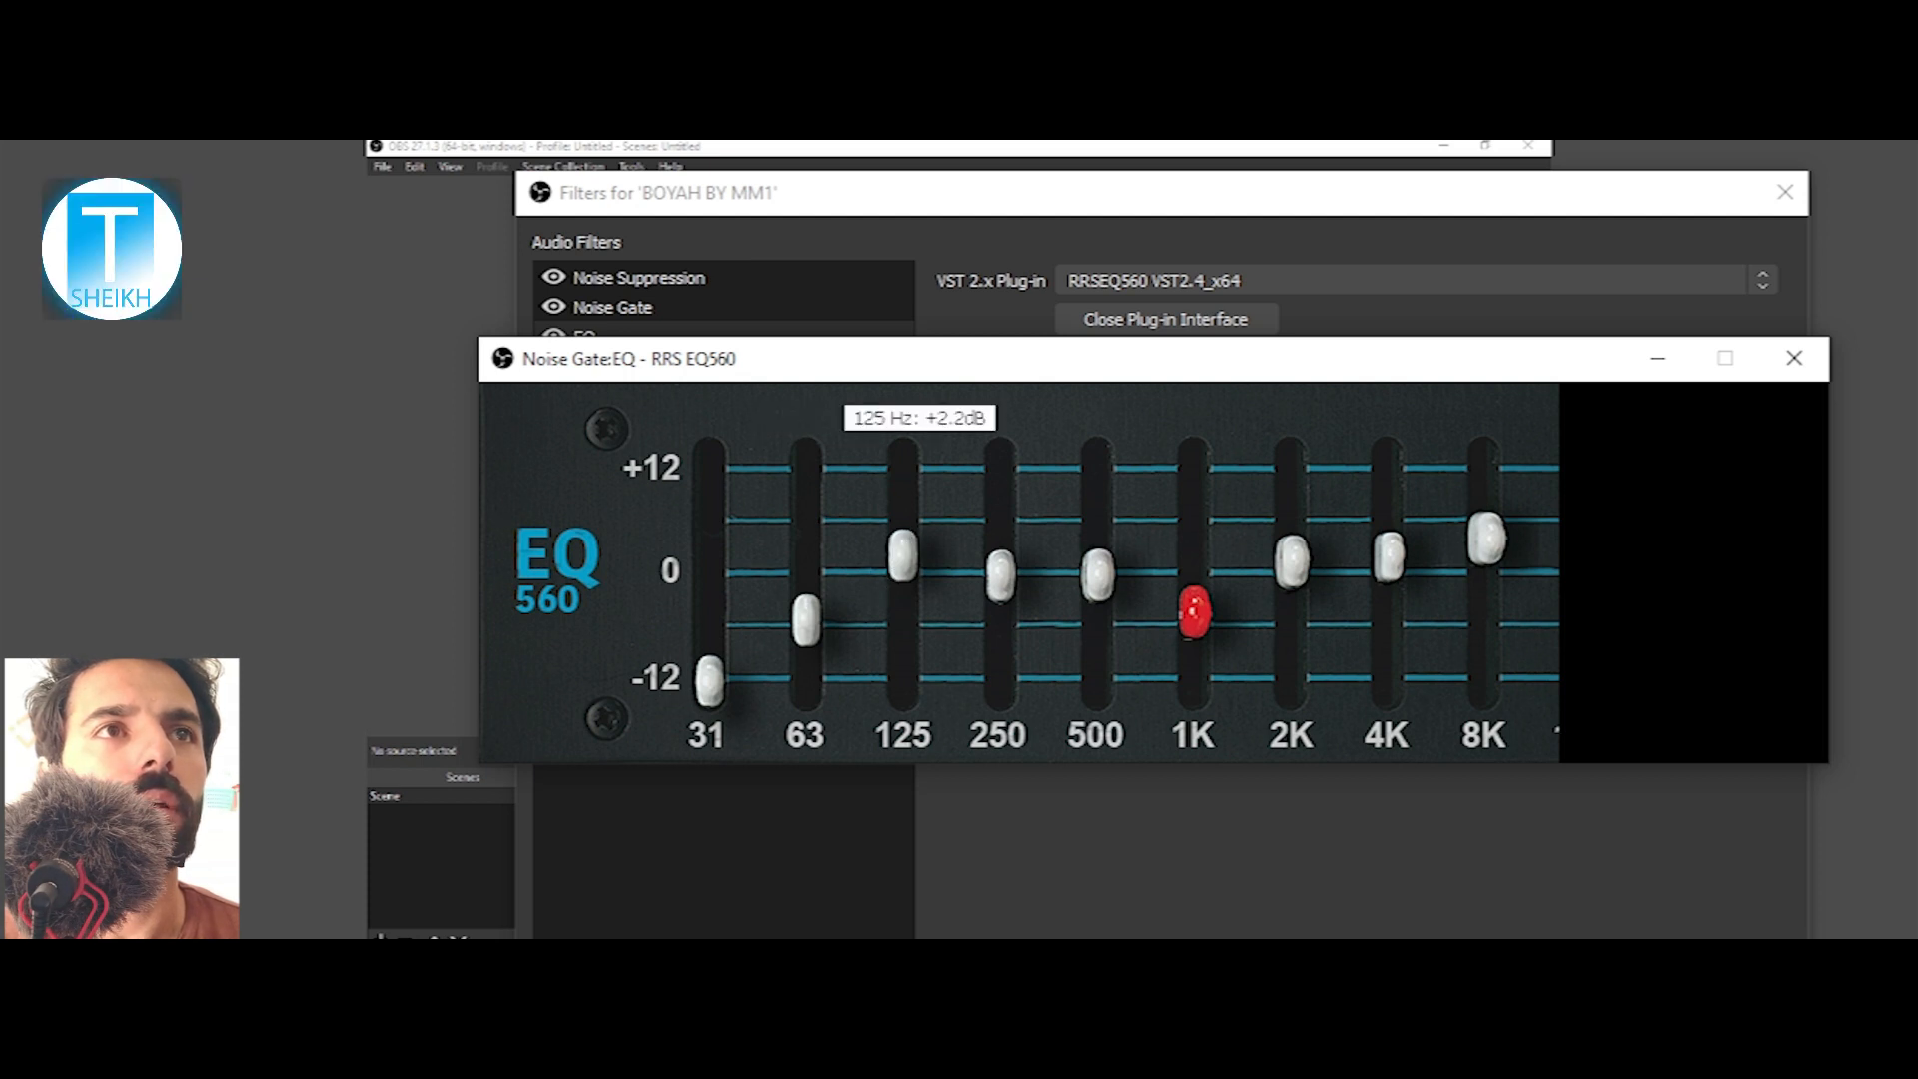
click(990, 602)
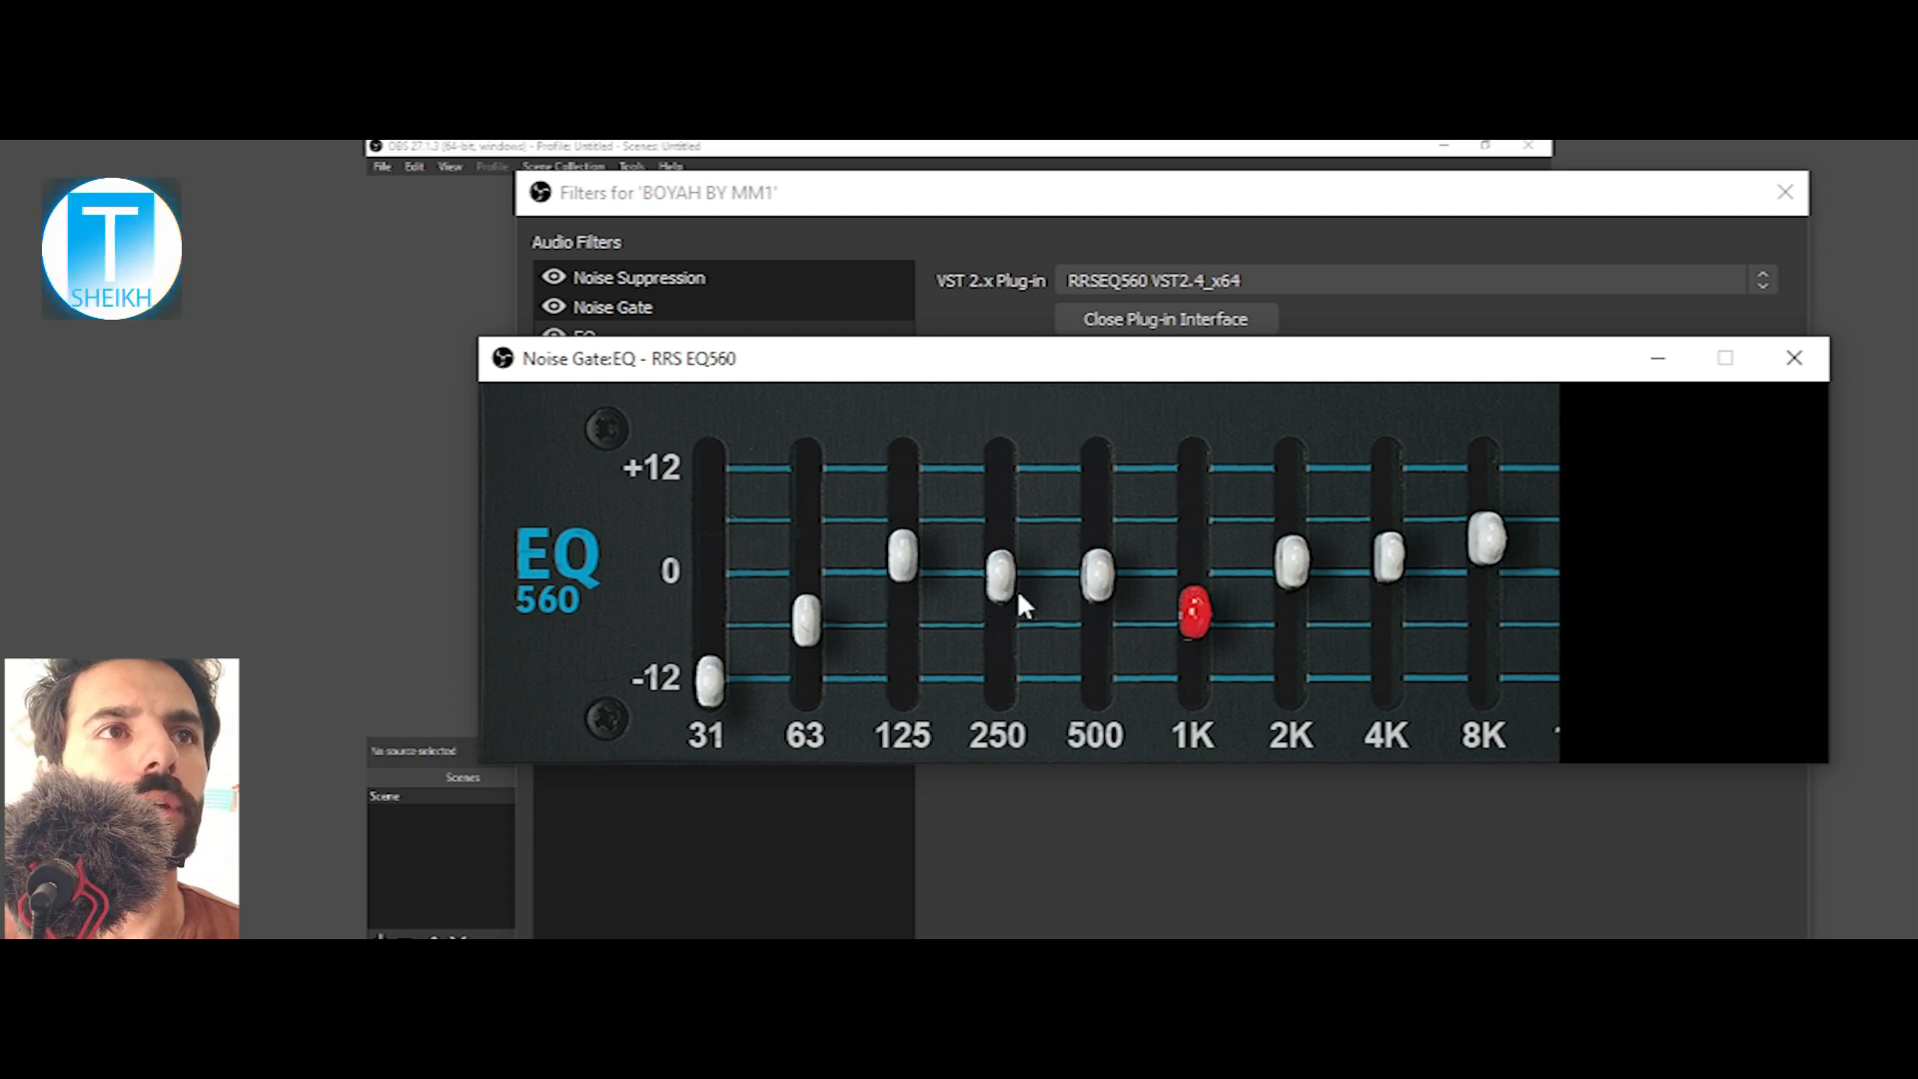
drag(1102, 573, 1097, 574)
click(1103, 573)
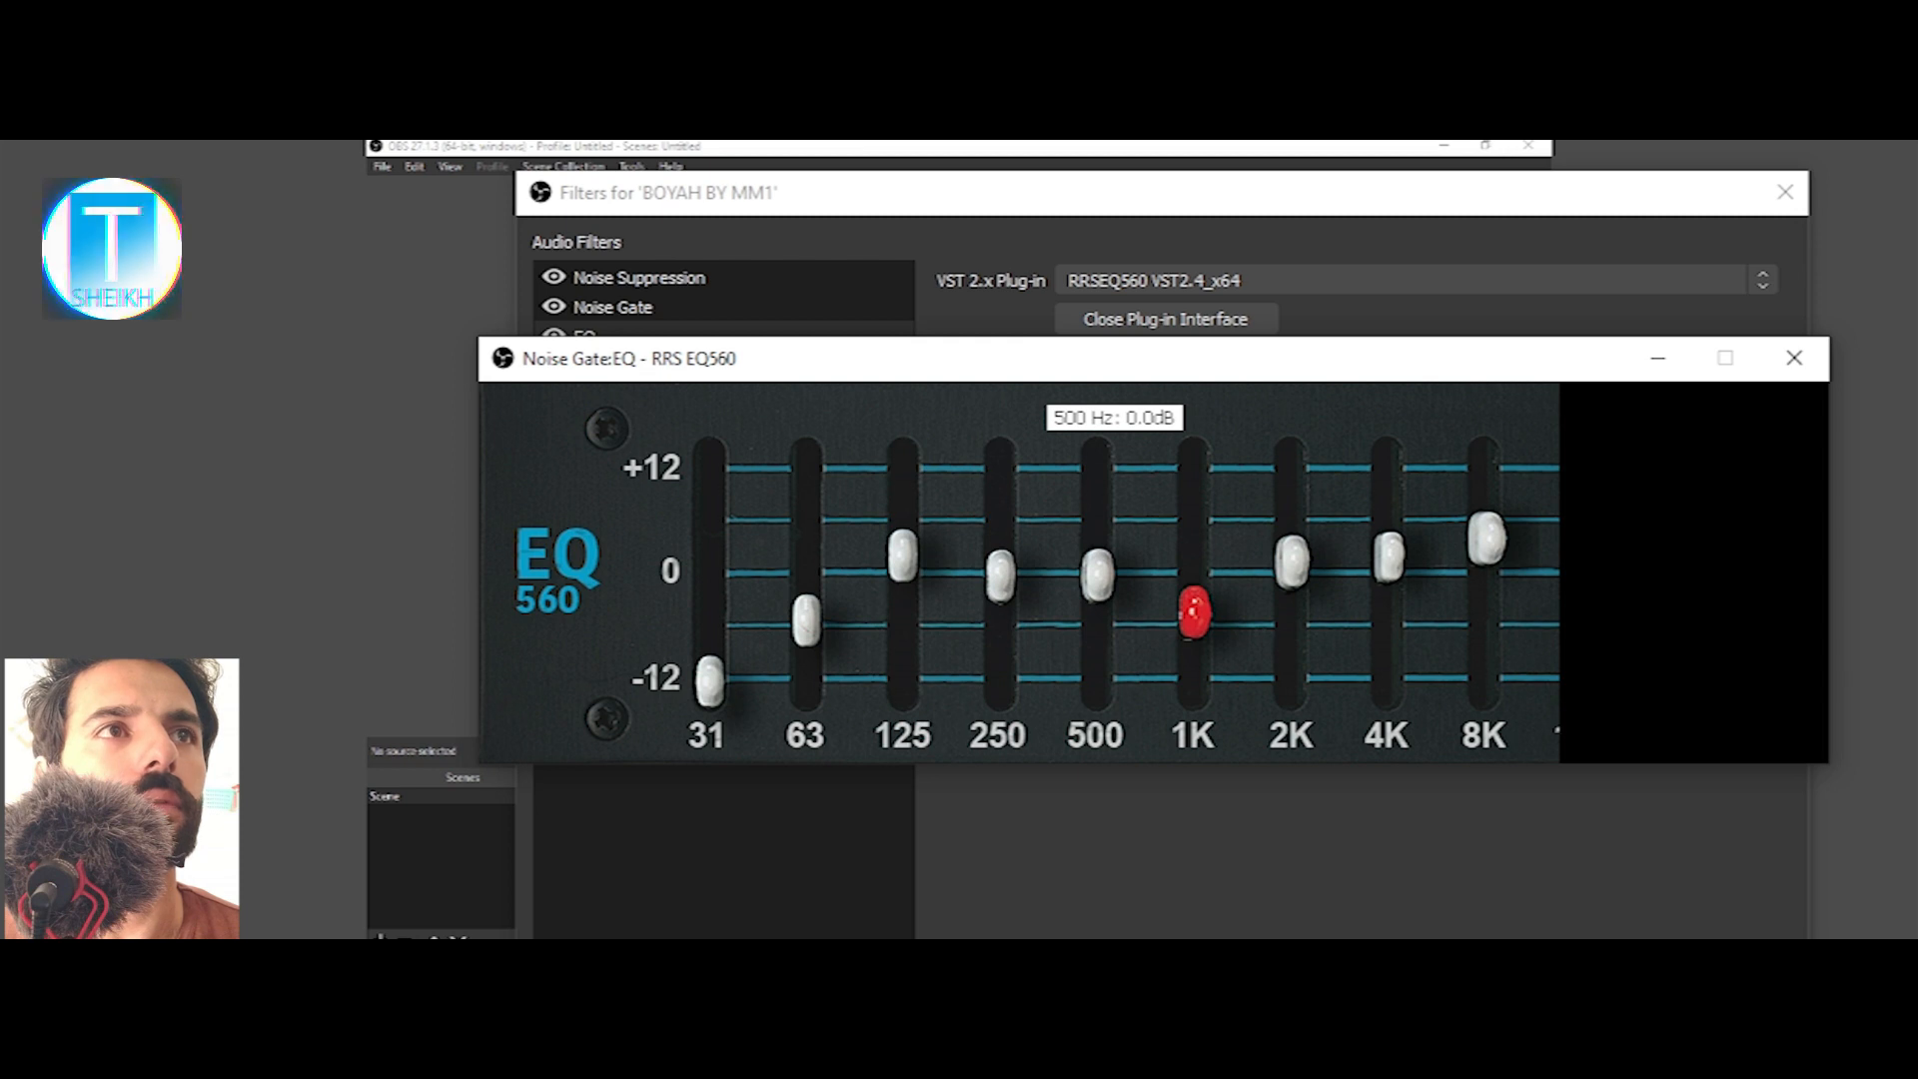
click(1199, 613)
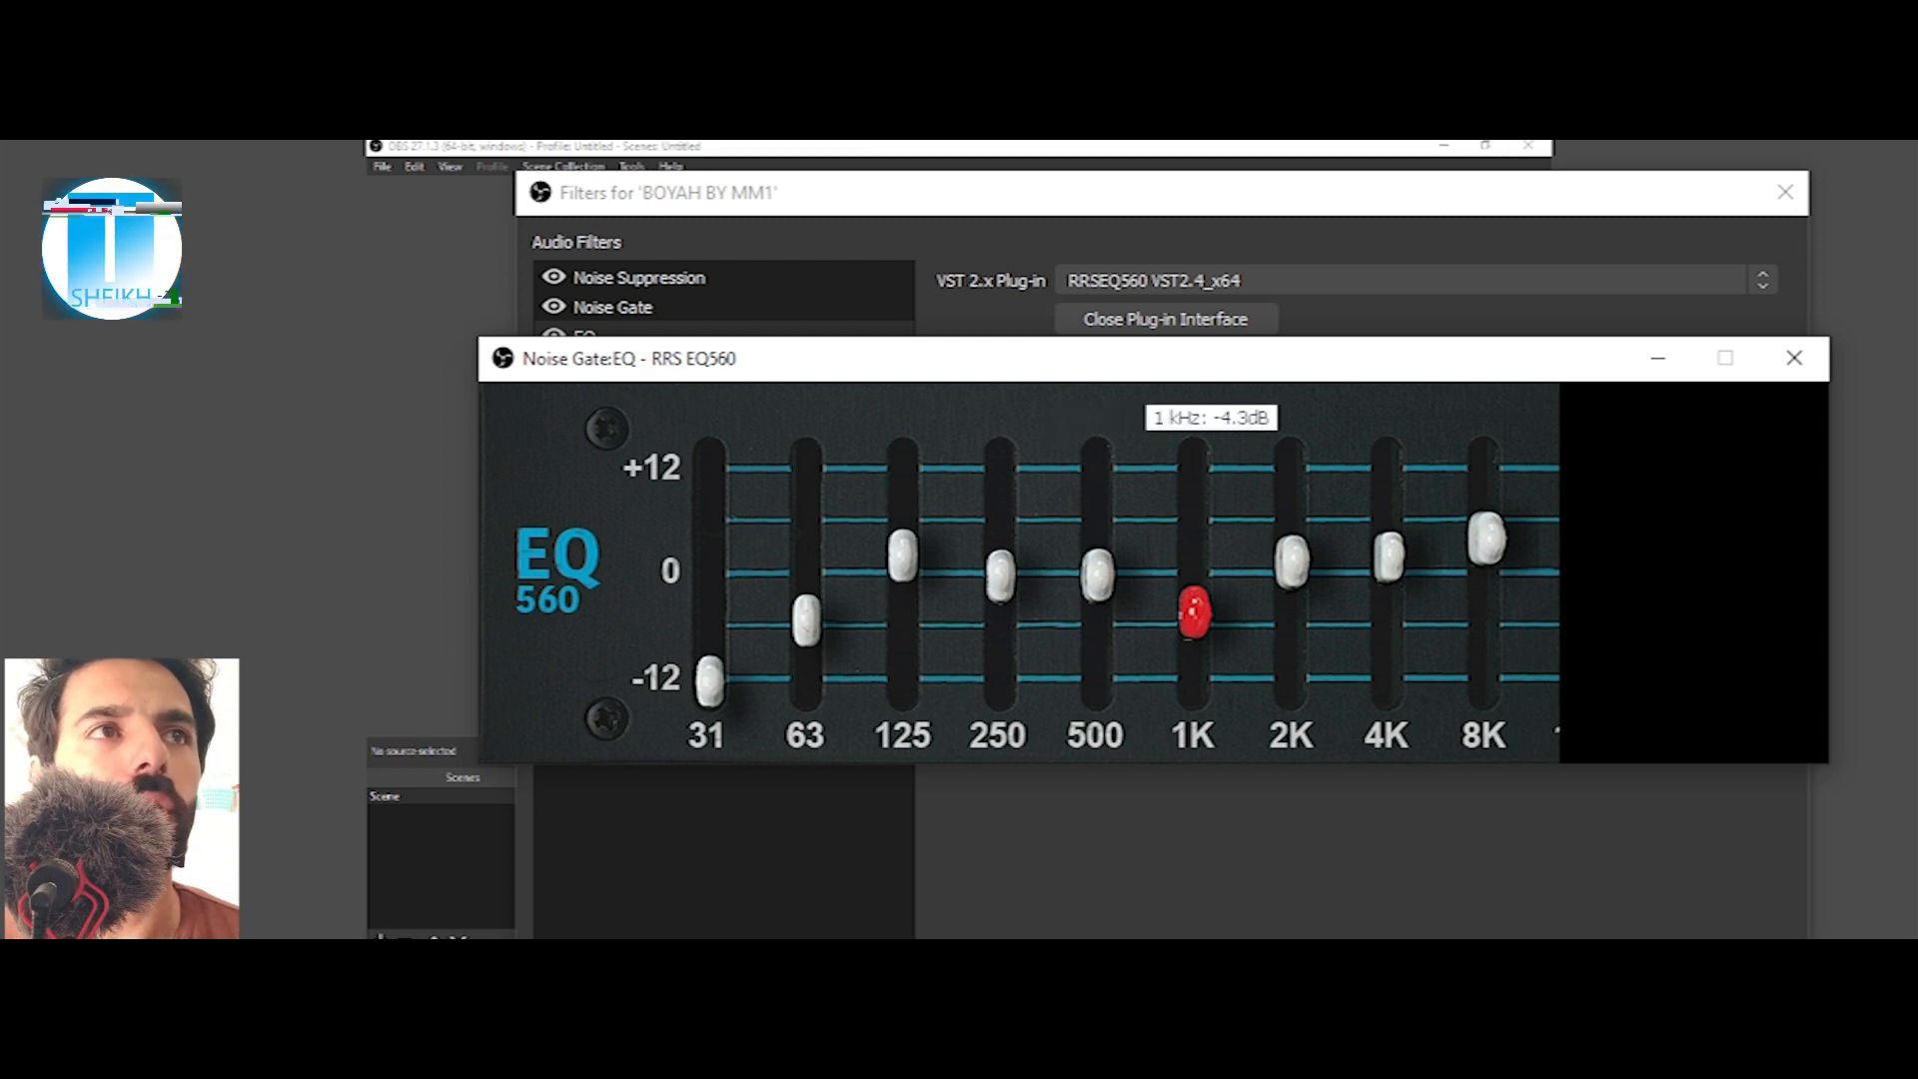
click(1288, 569)
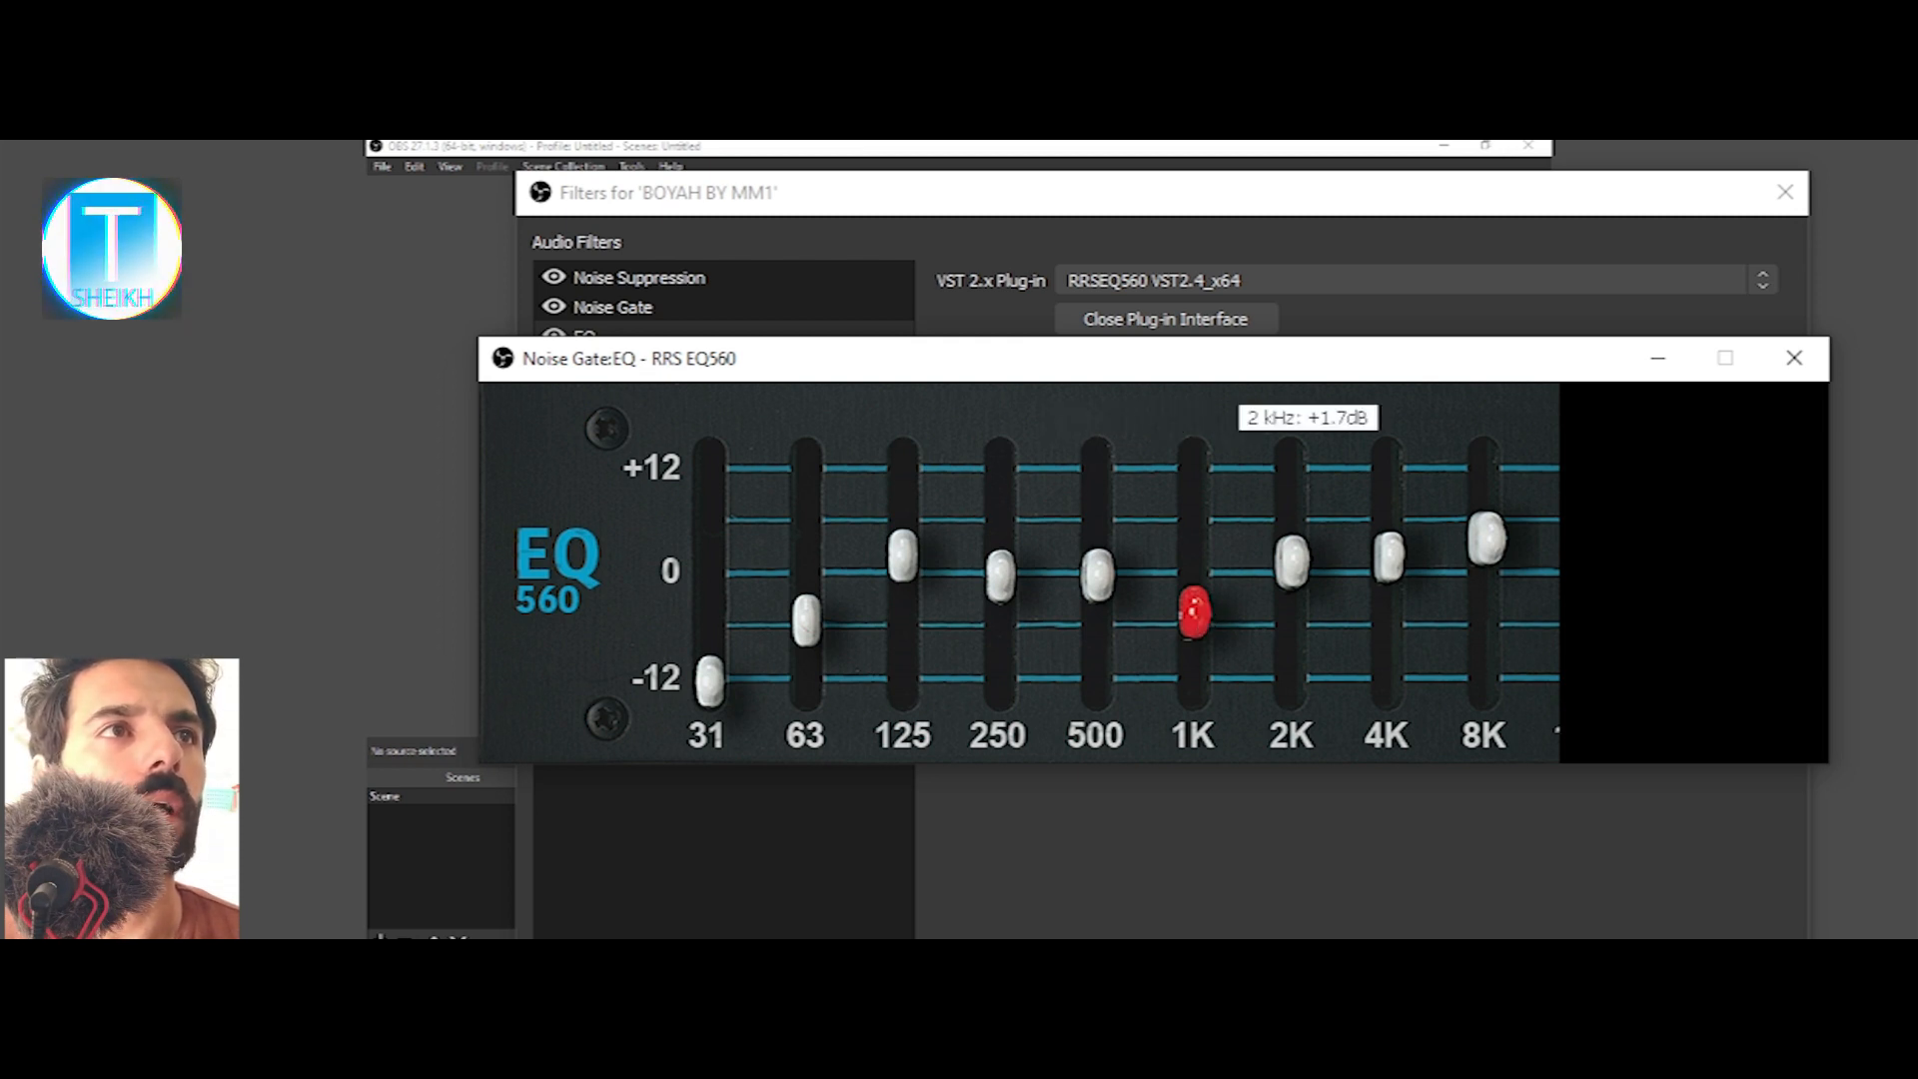
click(1388, 557)
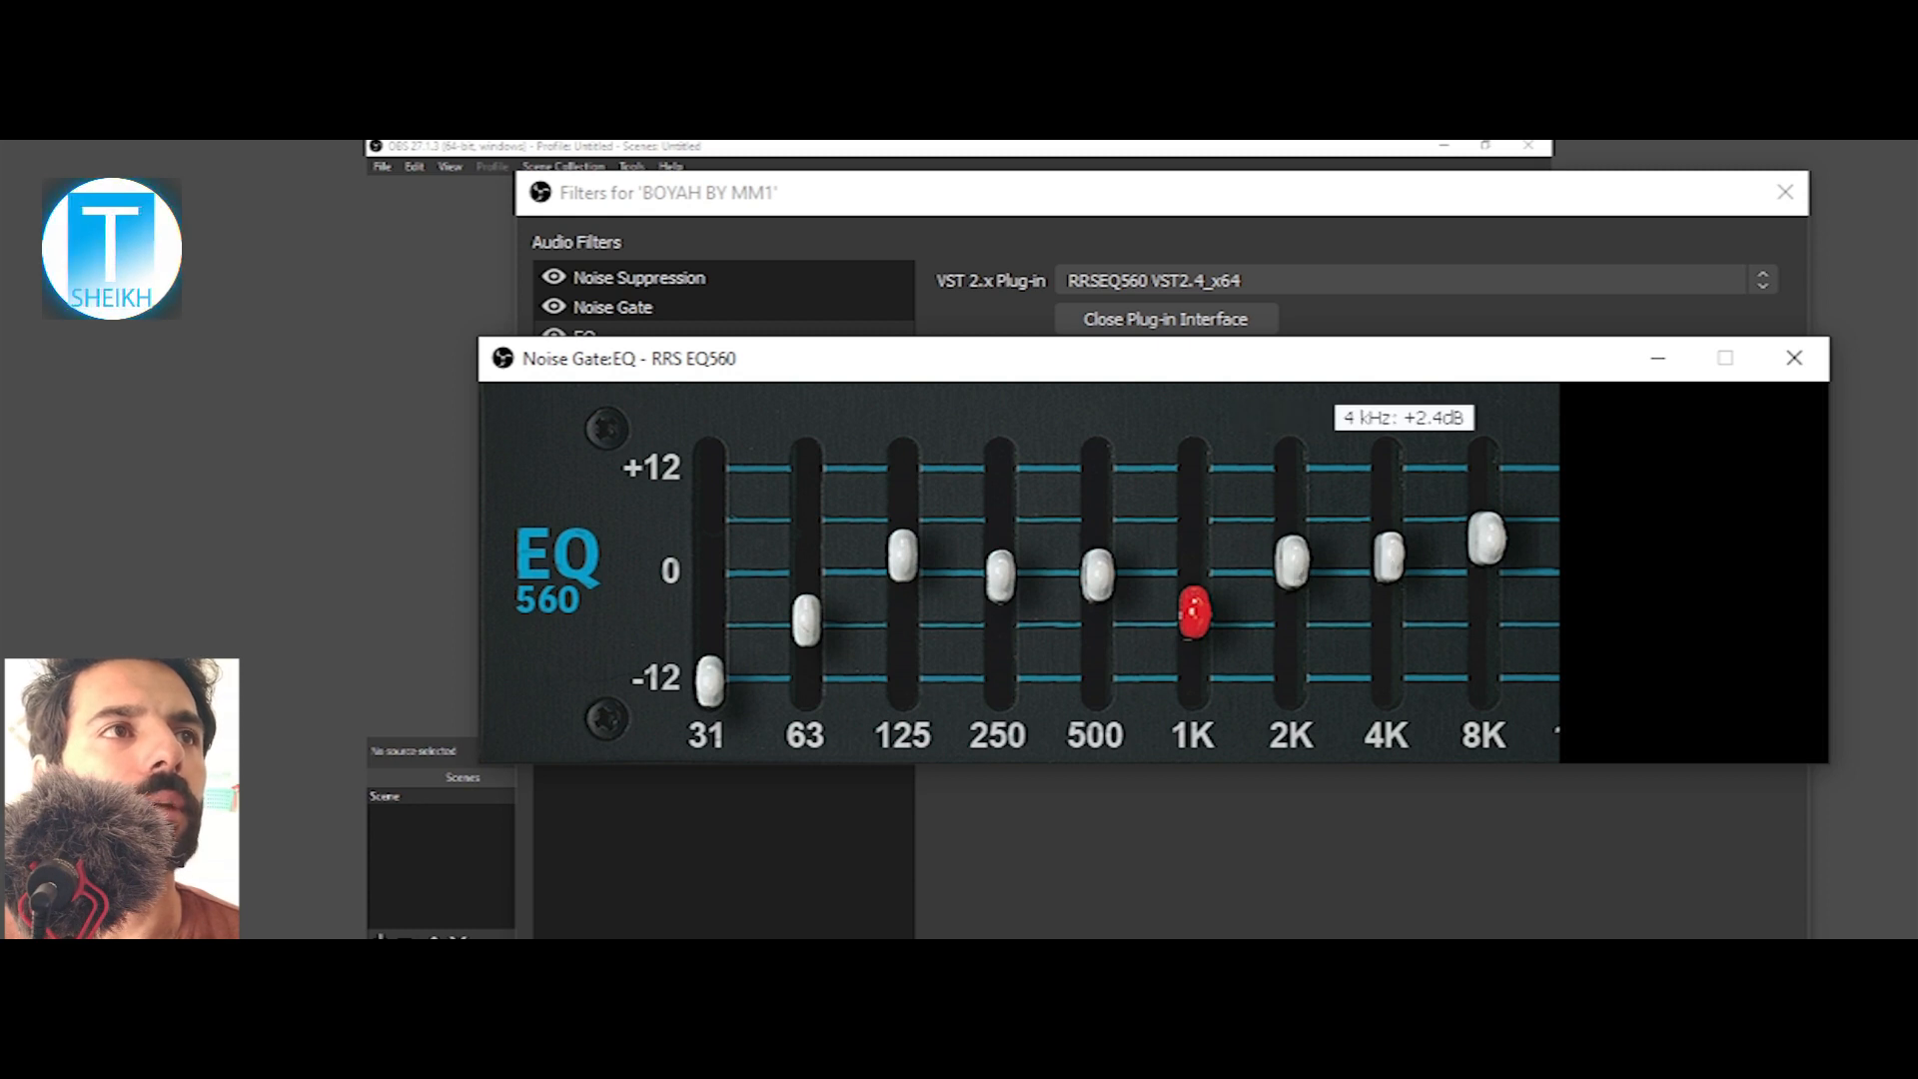
click(1499, 536)
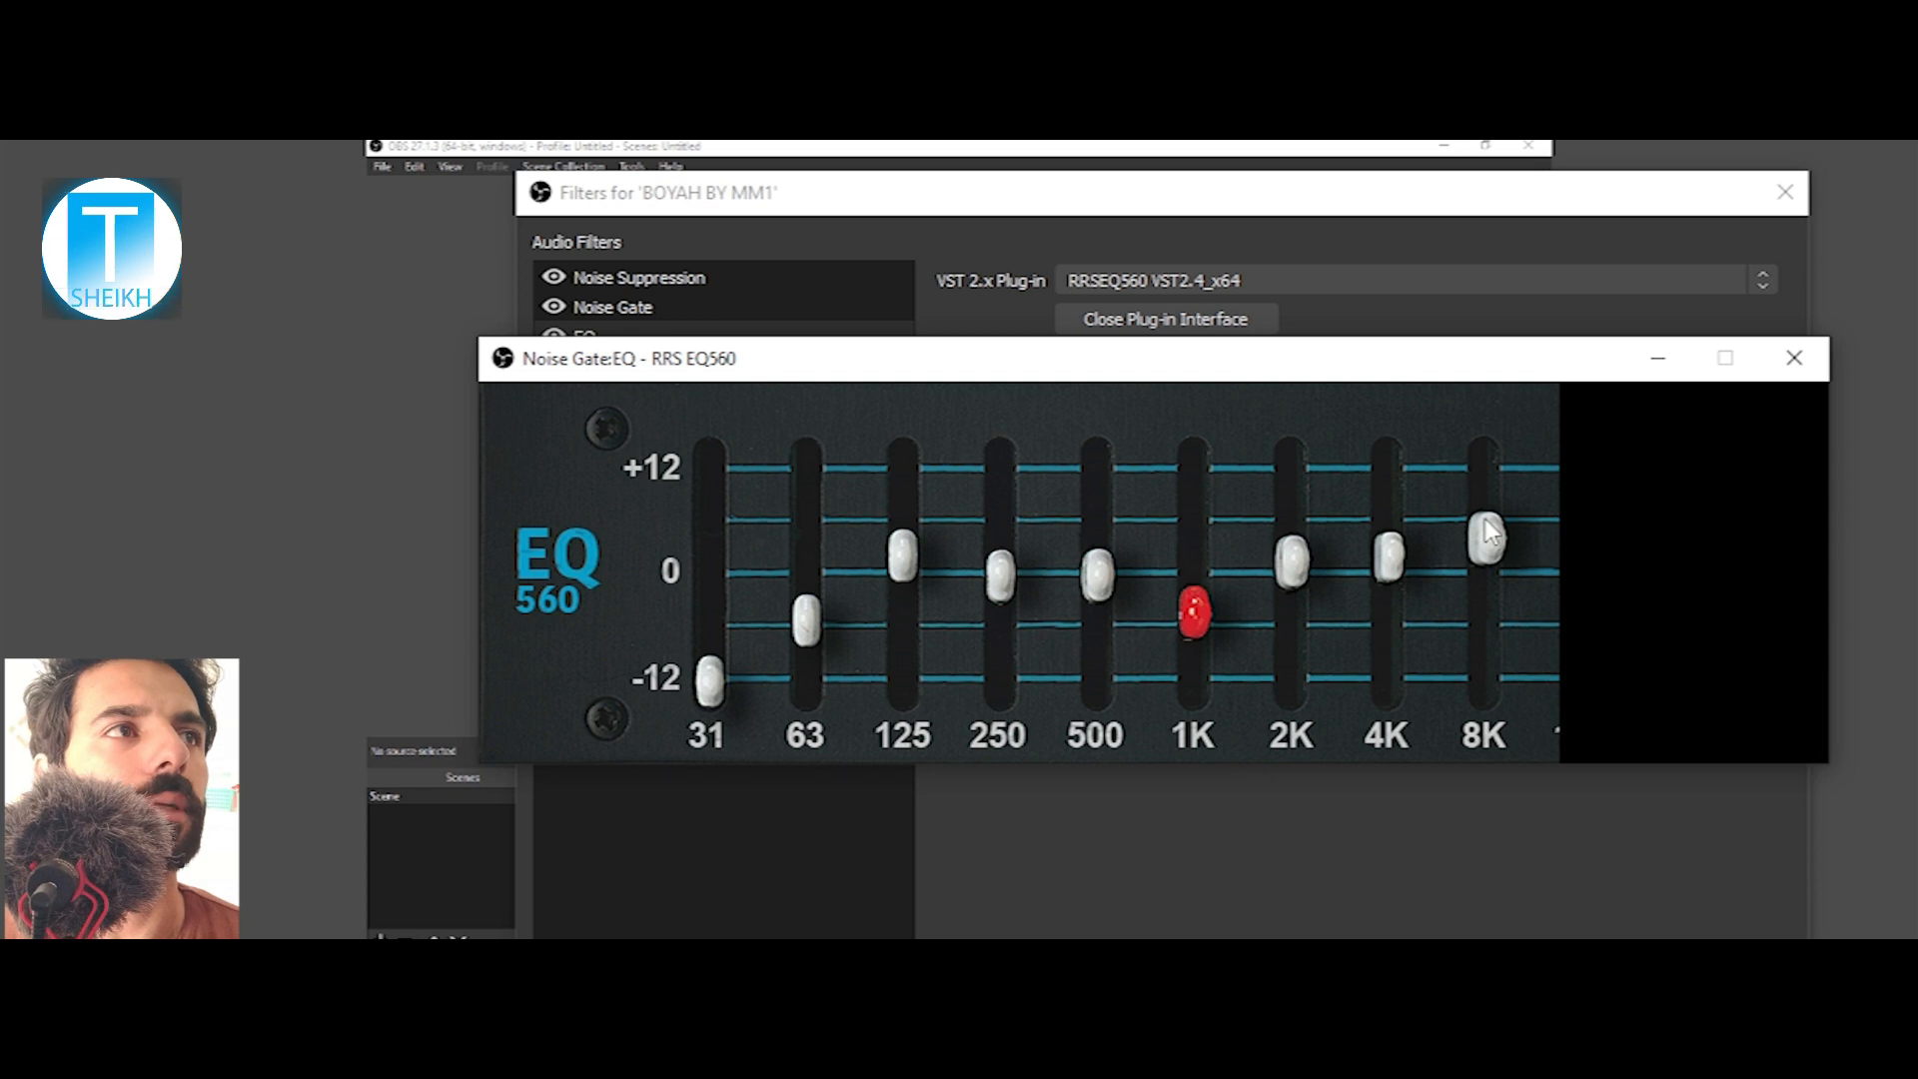
- Close the equalizer interface and display the Compressor filter's settings
click(1794, 358)
click(635, 368)
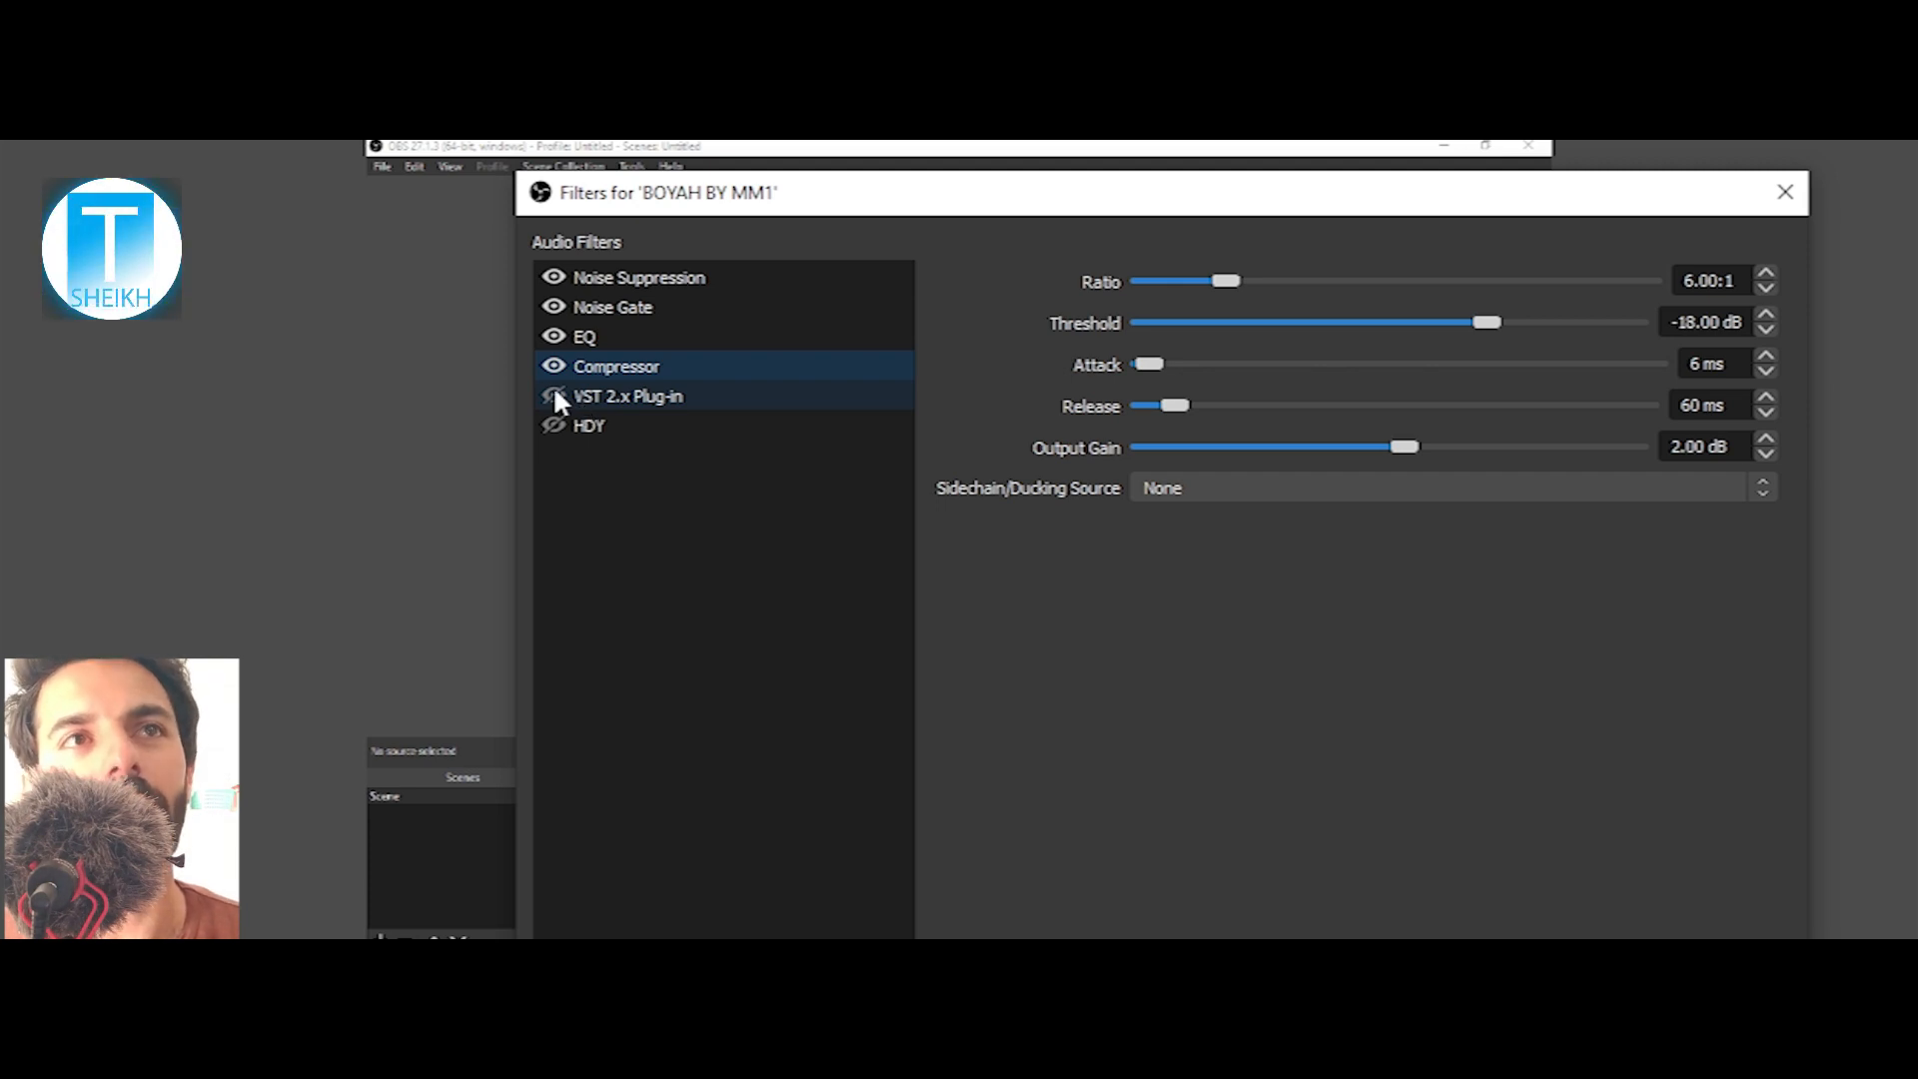
- Display the VST 2.x Plug-in filter and review the EQ560 and DigiVerb download pages in the browser
click(644, 396)
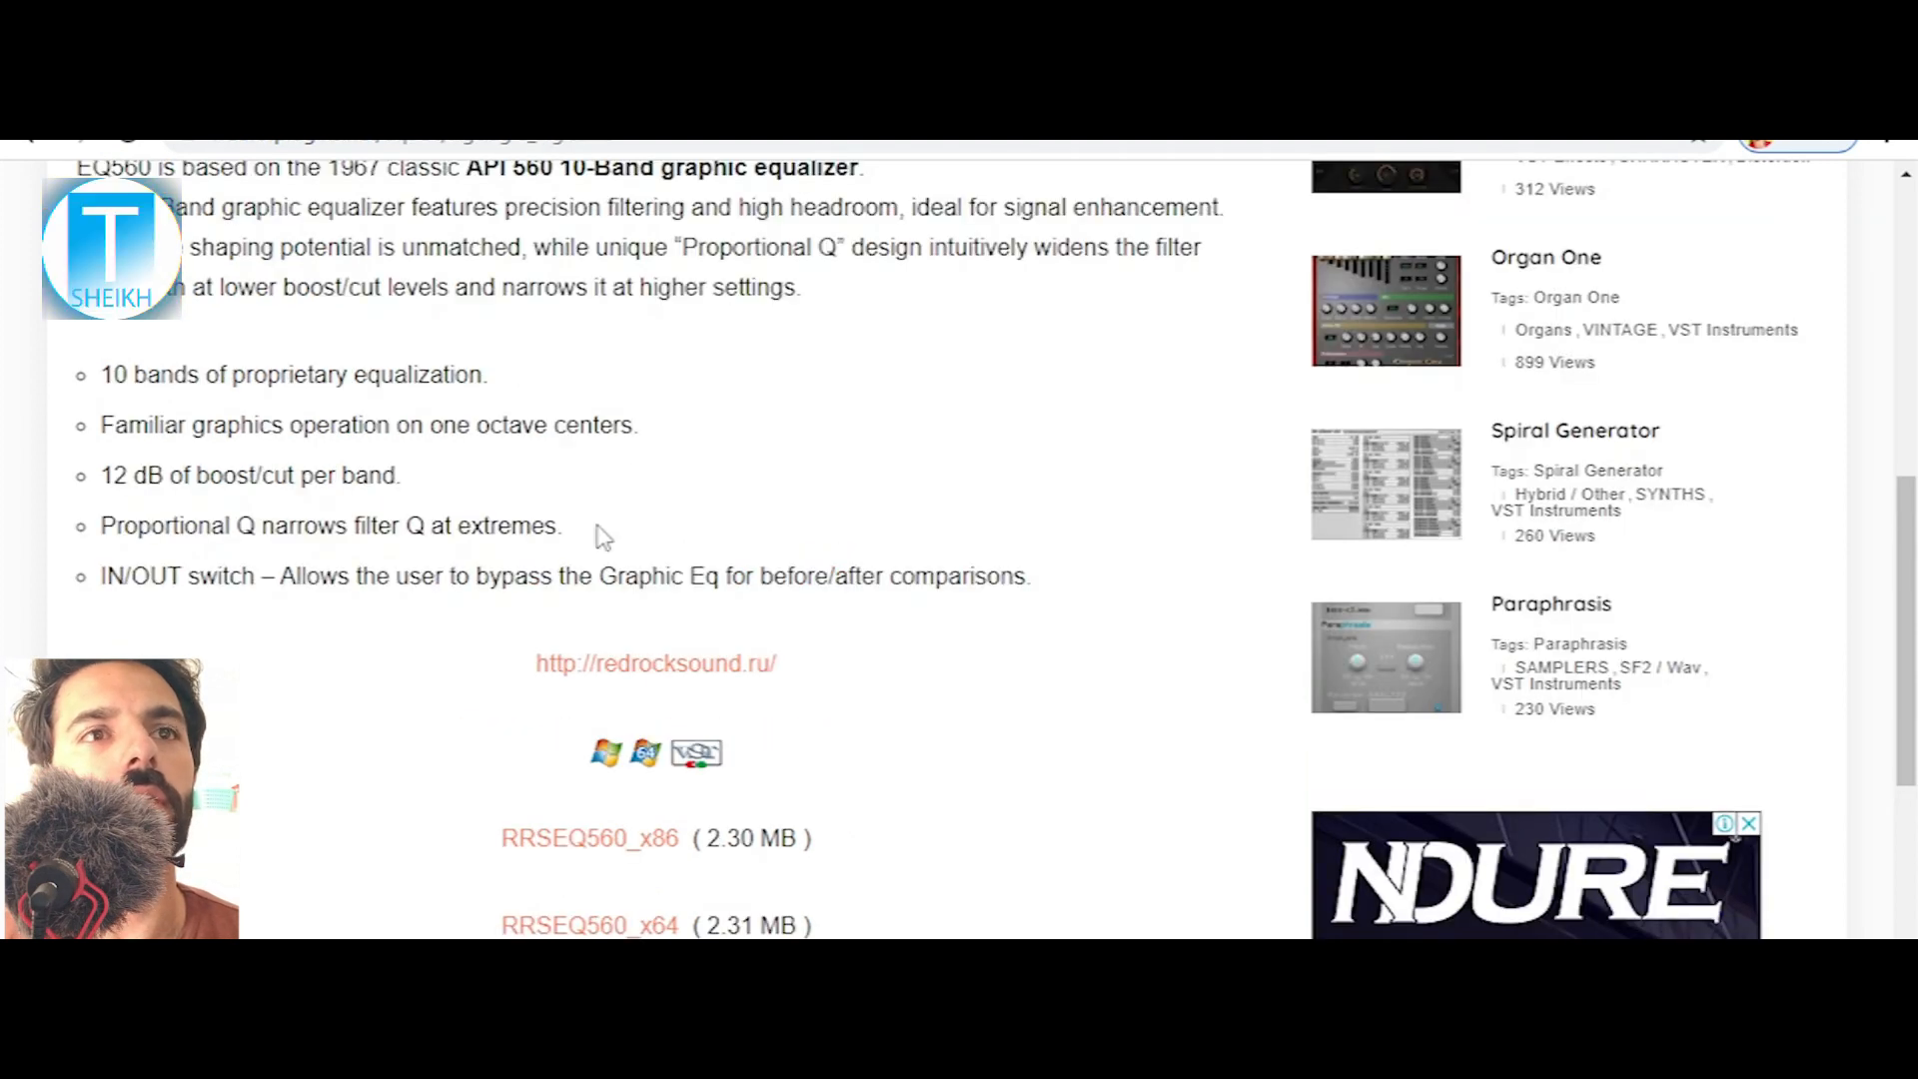
scroll(595, 519, up, 7)
scroll(596, 519, down, 5)
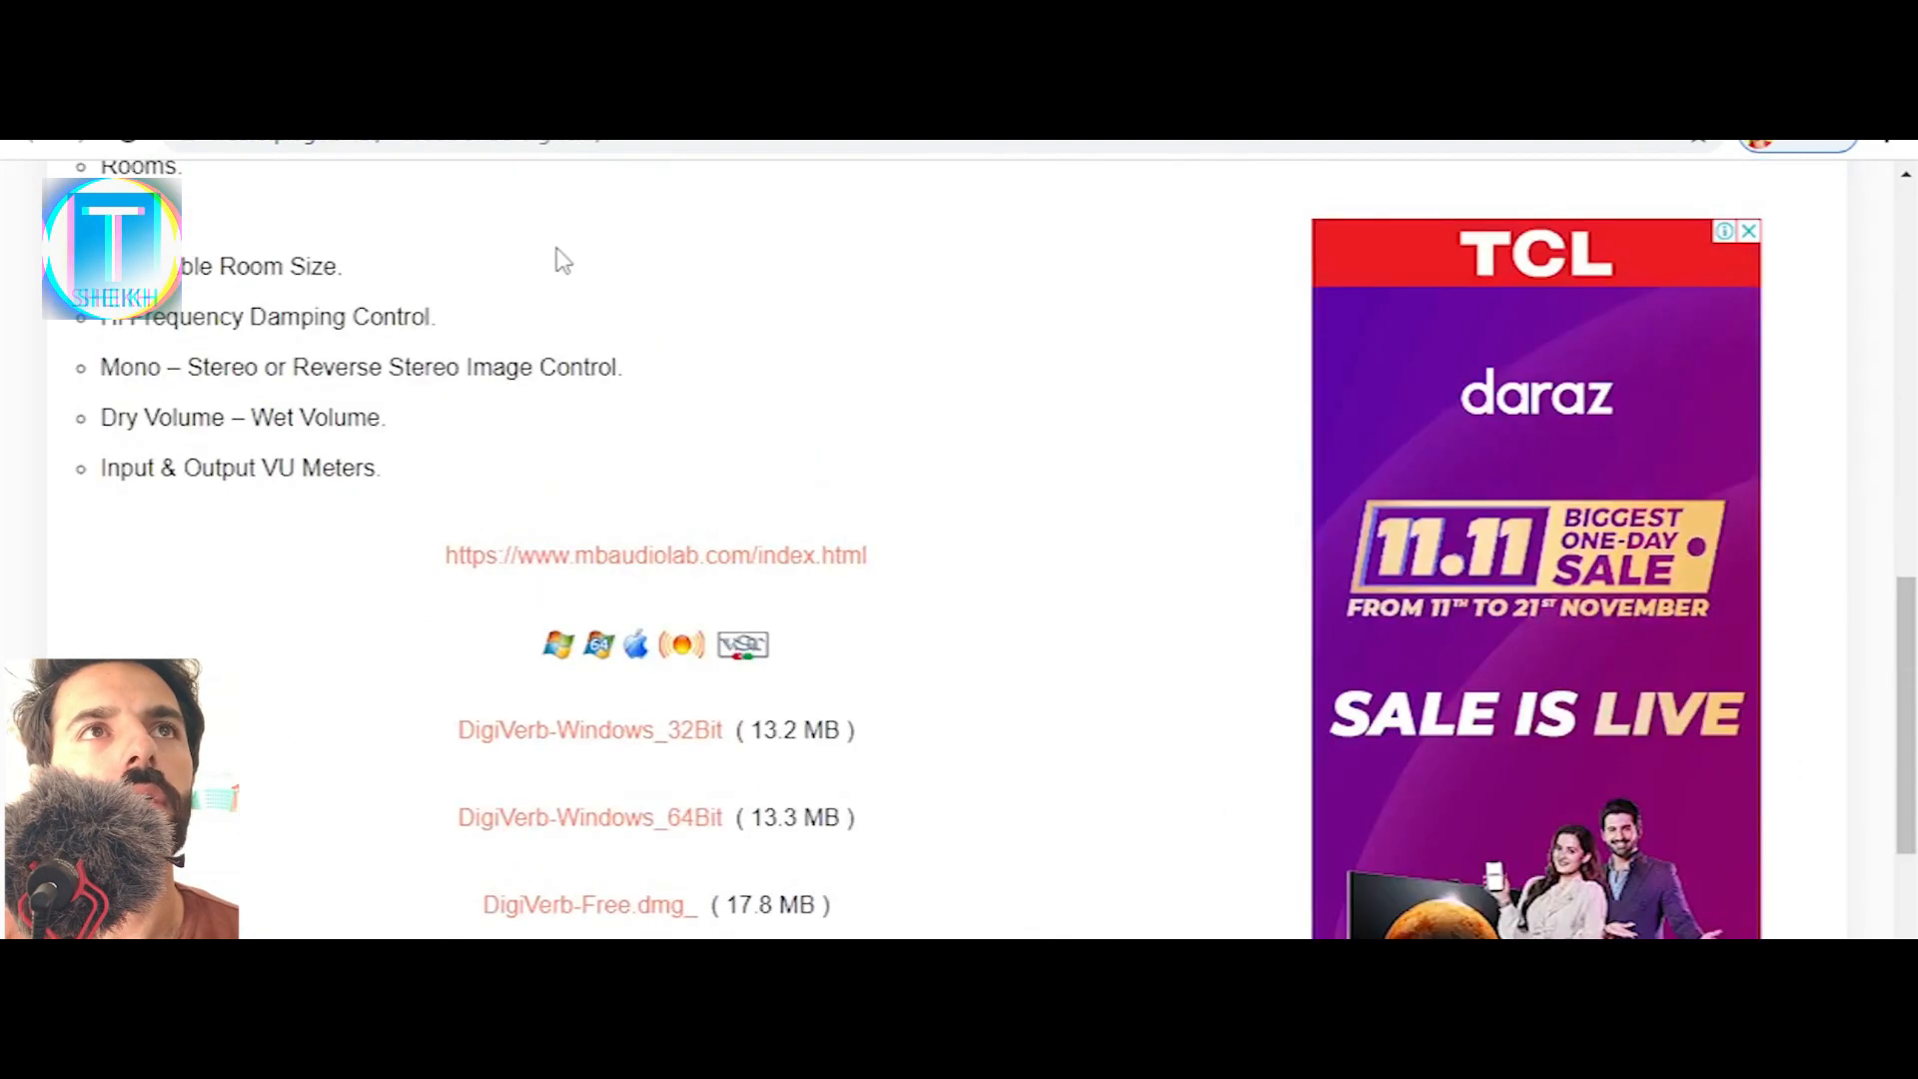
scroll(557, 257, up, 12)
scroll(476, 461, down, 12)
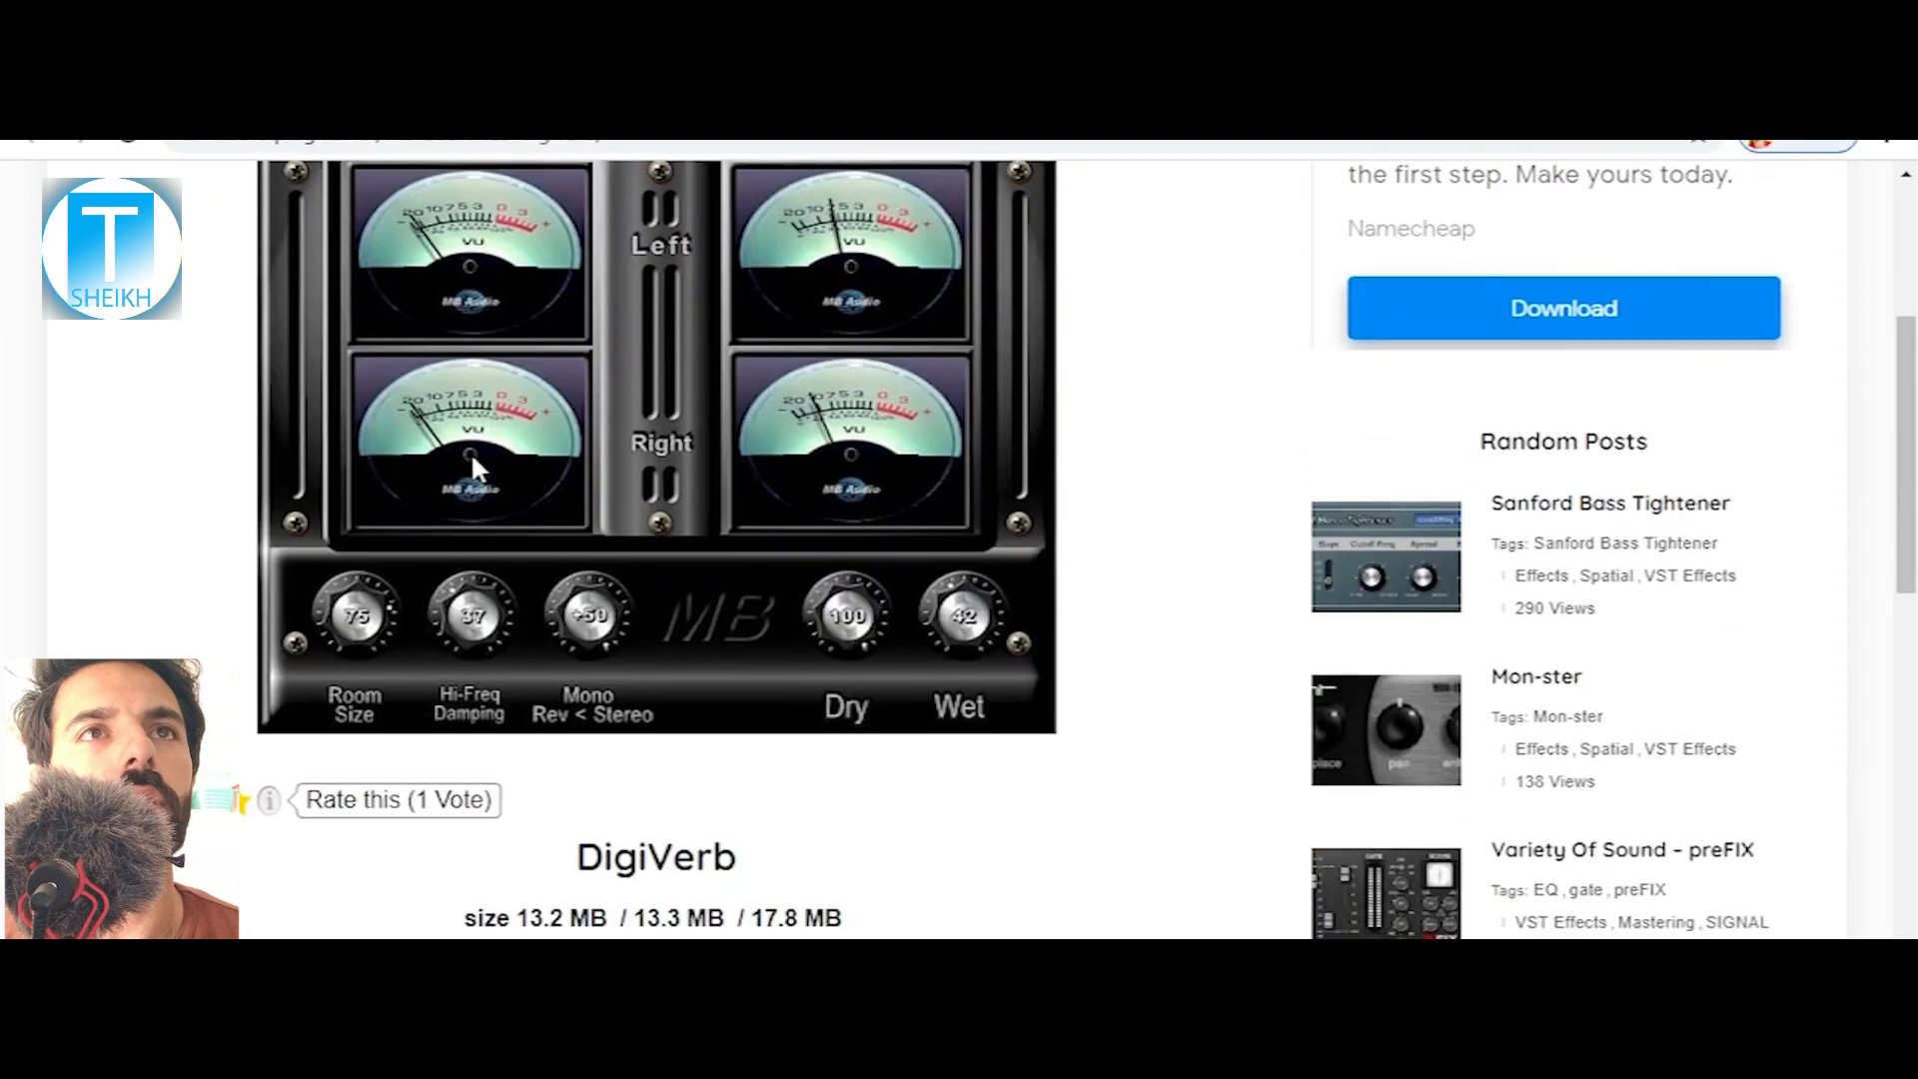
scroll(589, 560, down, 2)
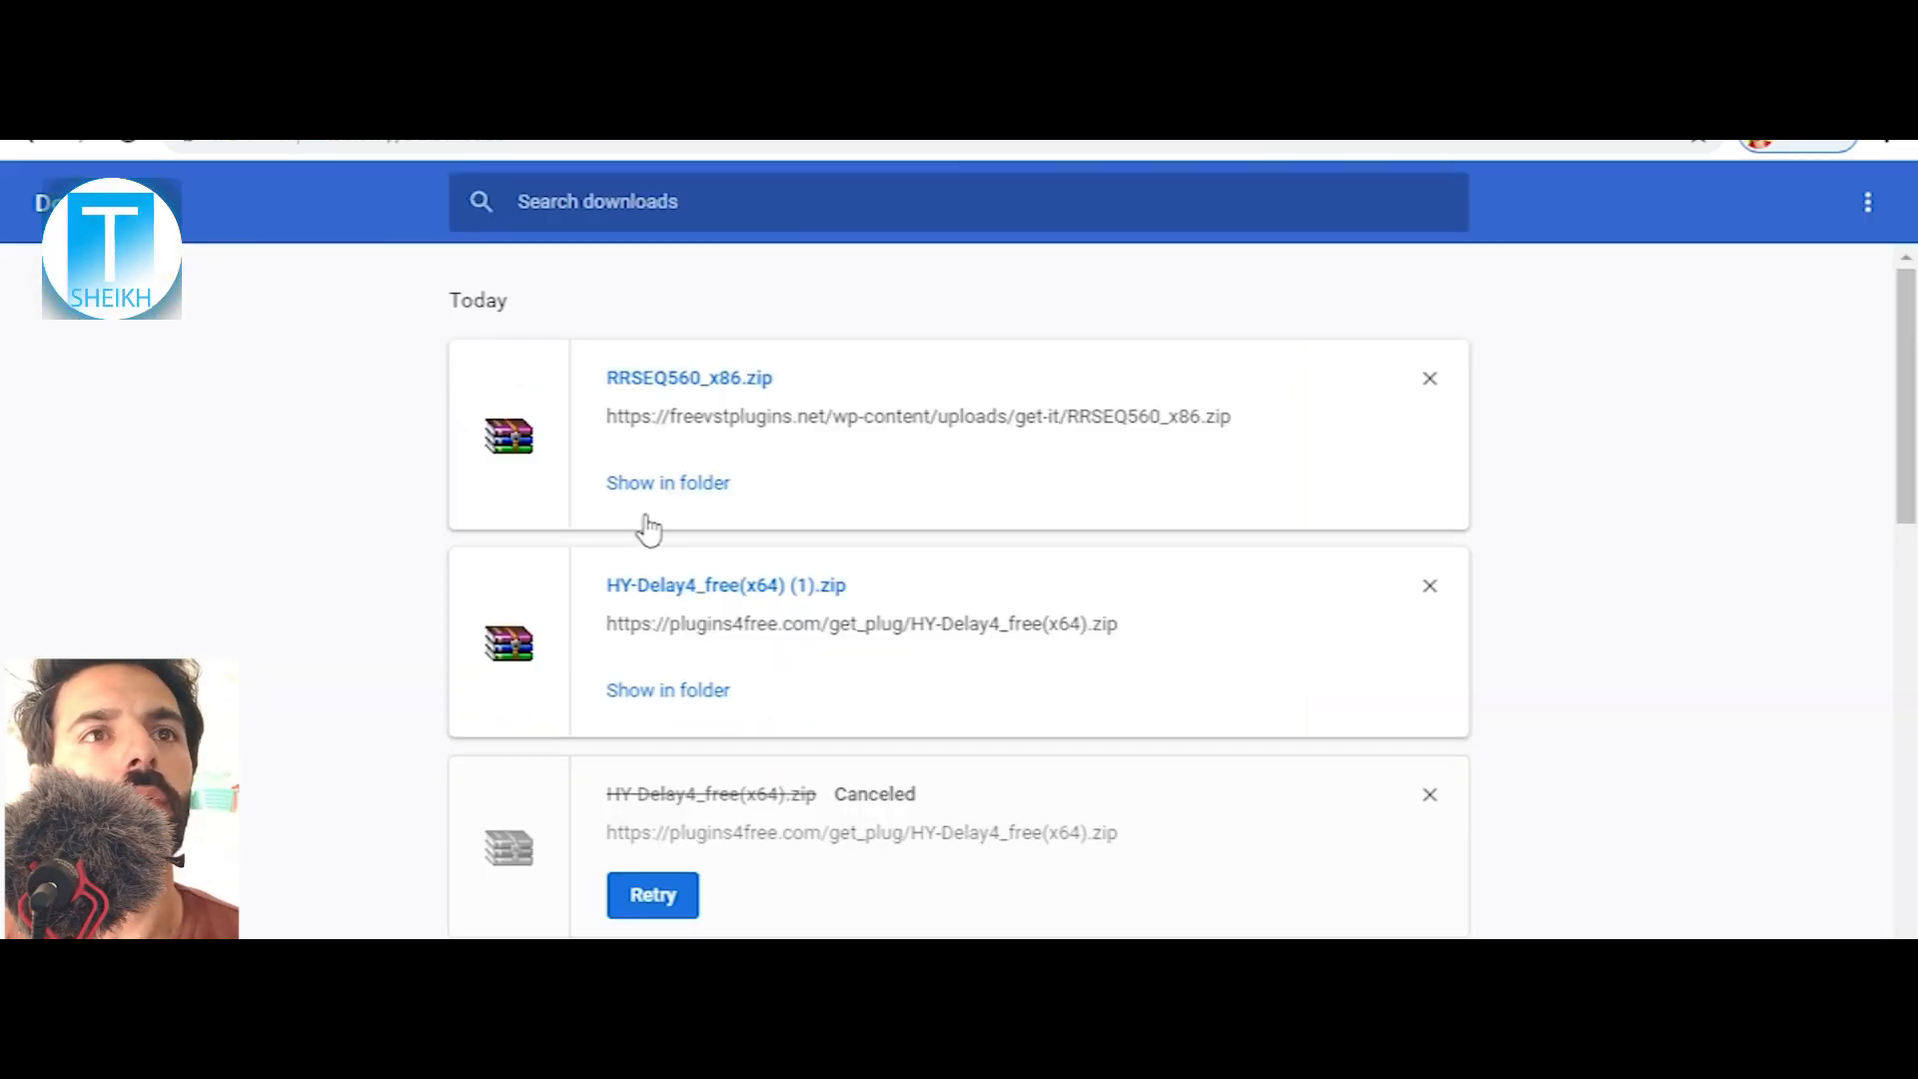
- Extract the HY-Delay4_free application extension file from HY-Delay4_free(x64) (1).zip to C:\Program Files\Steinberg and close the archive
click(729, 589)
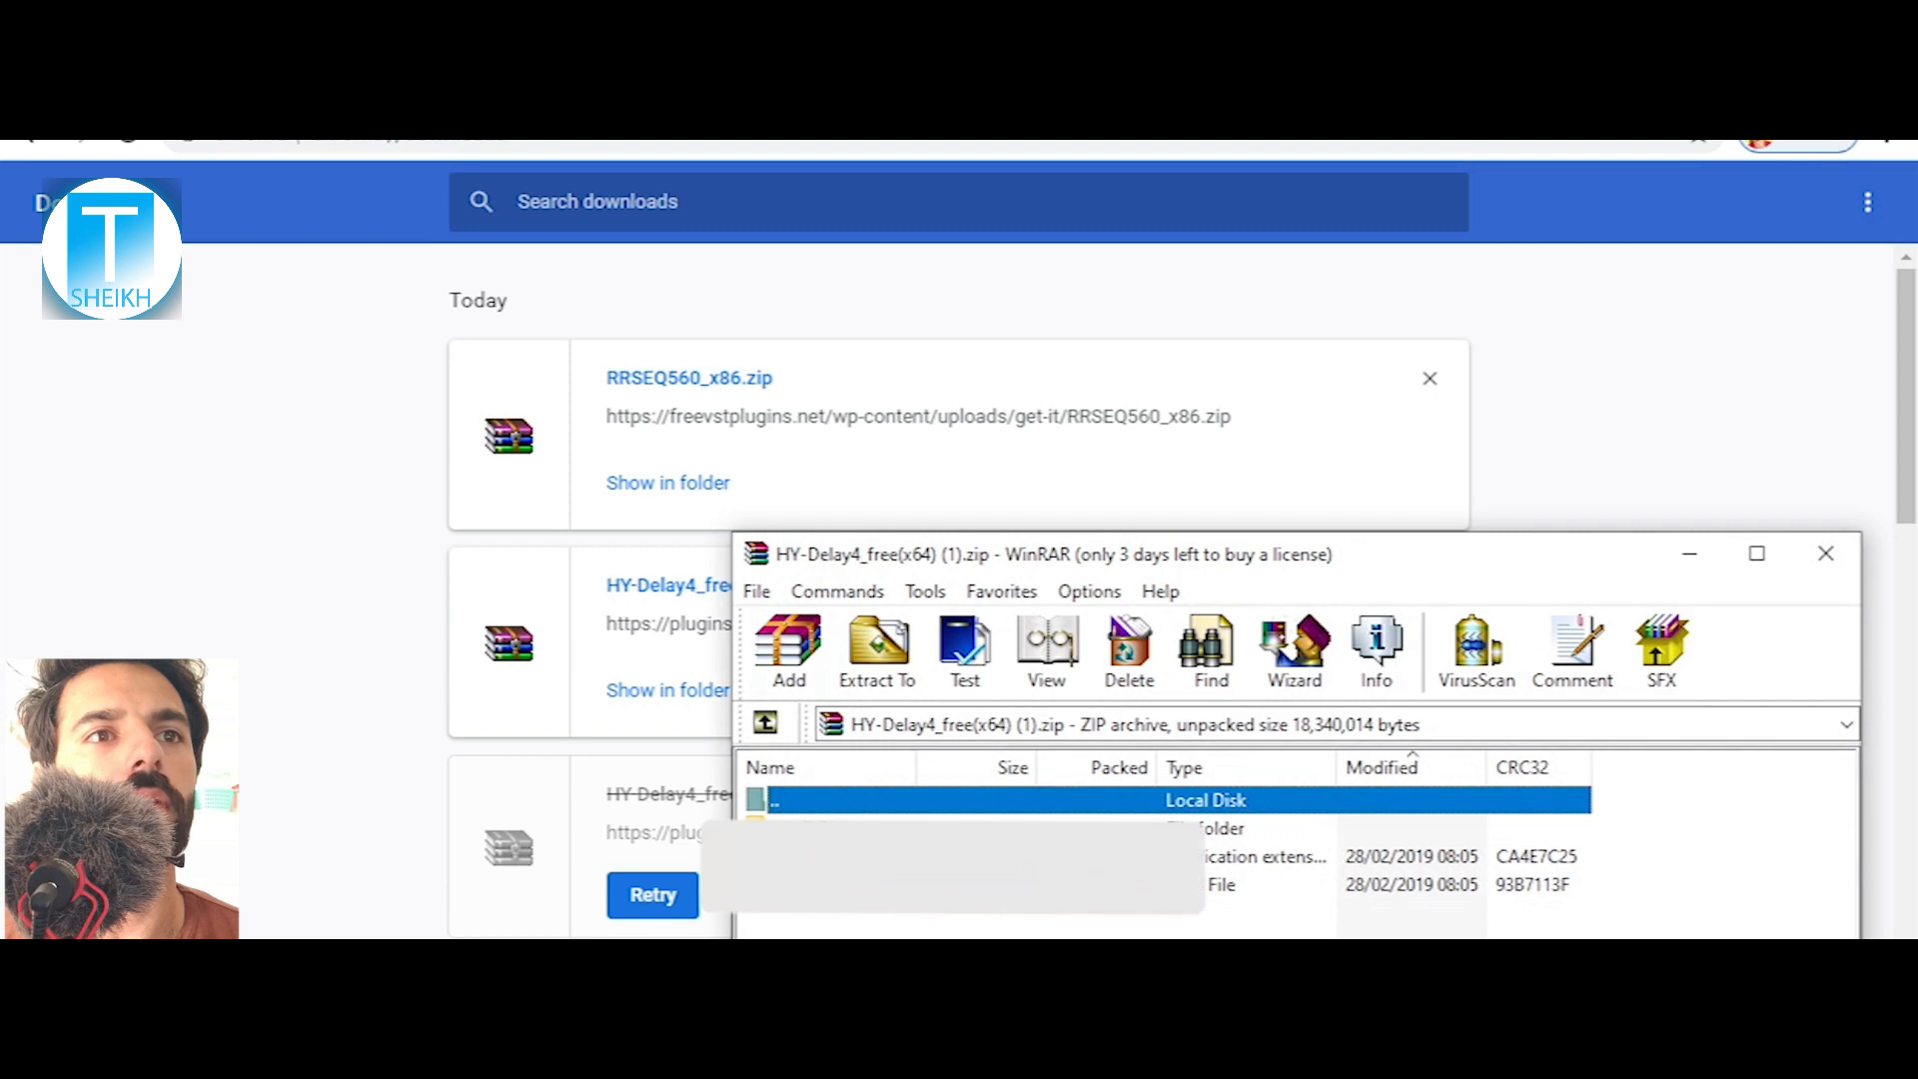
click(847, 857)
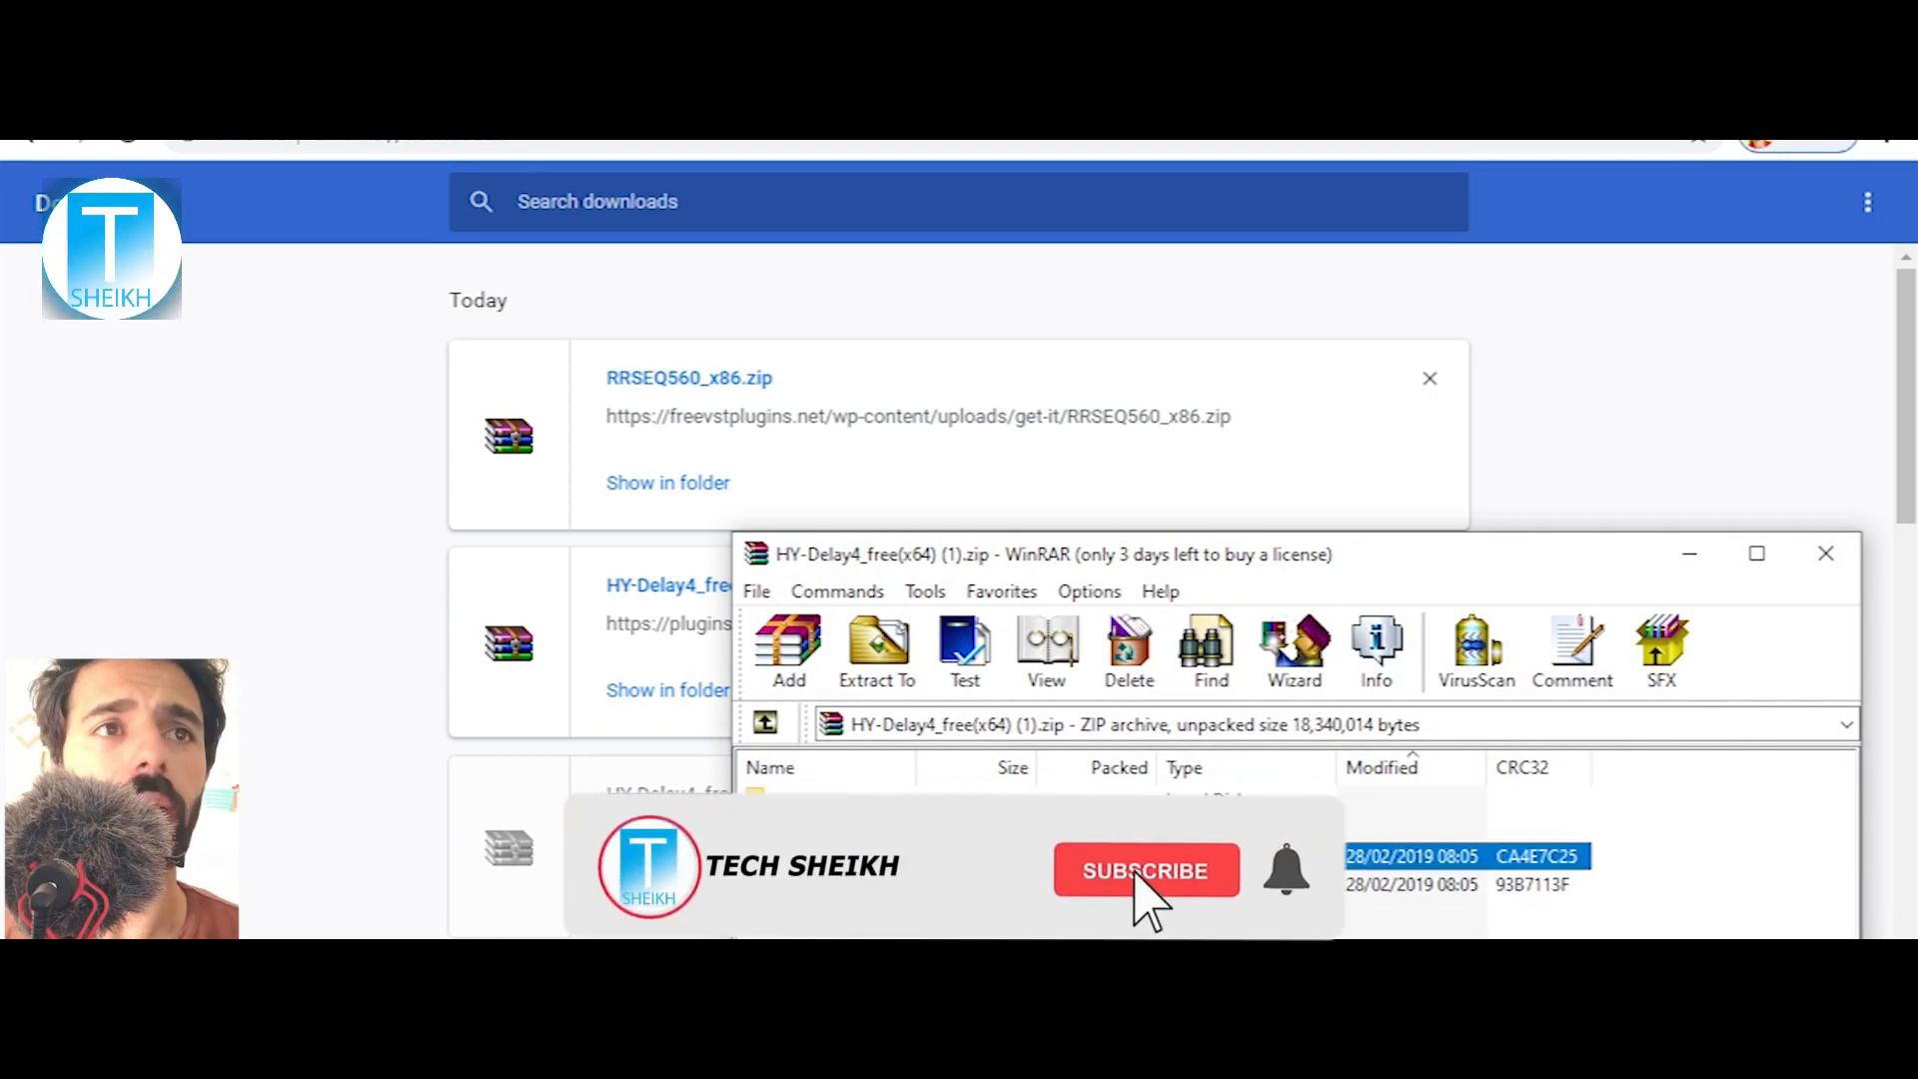
click(897, 663)
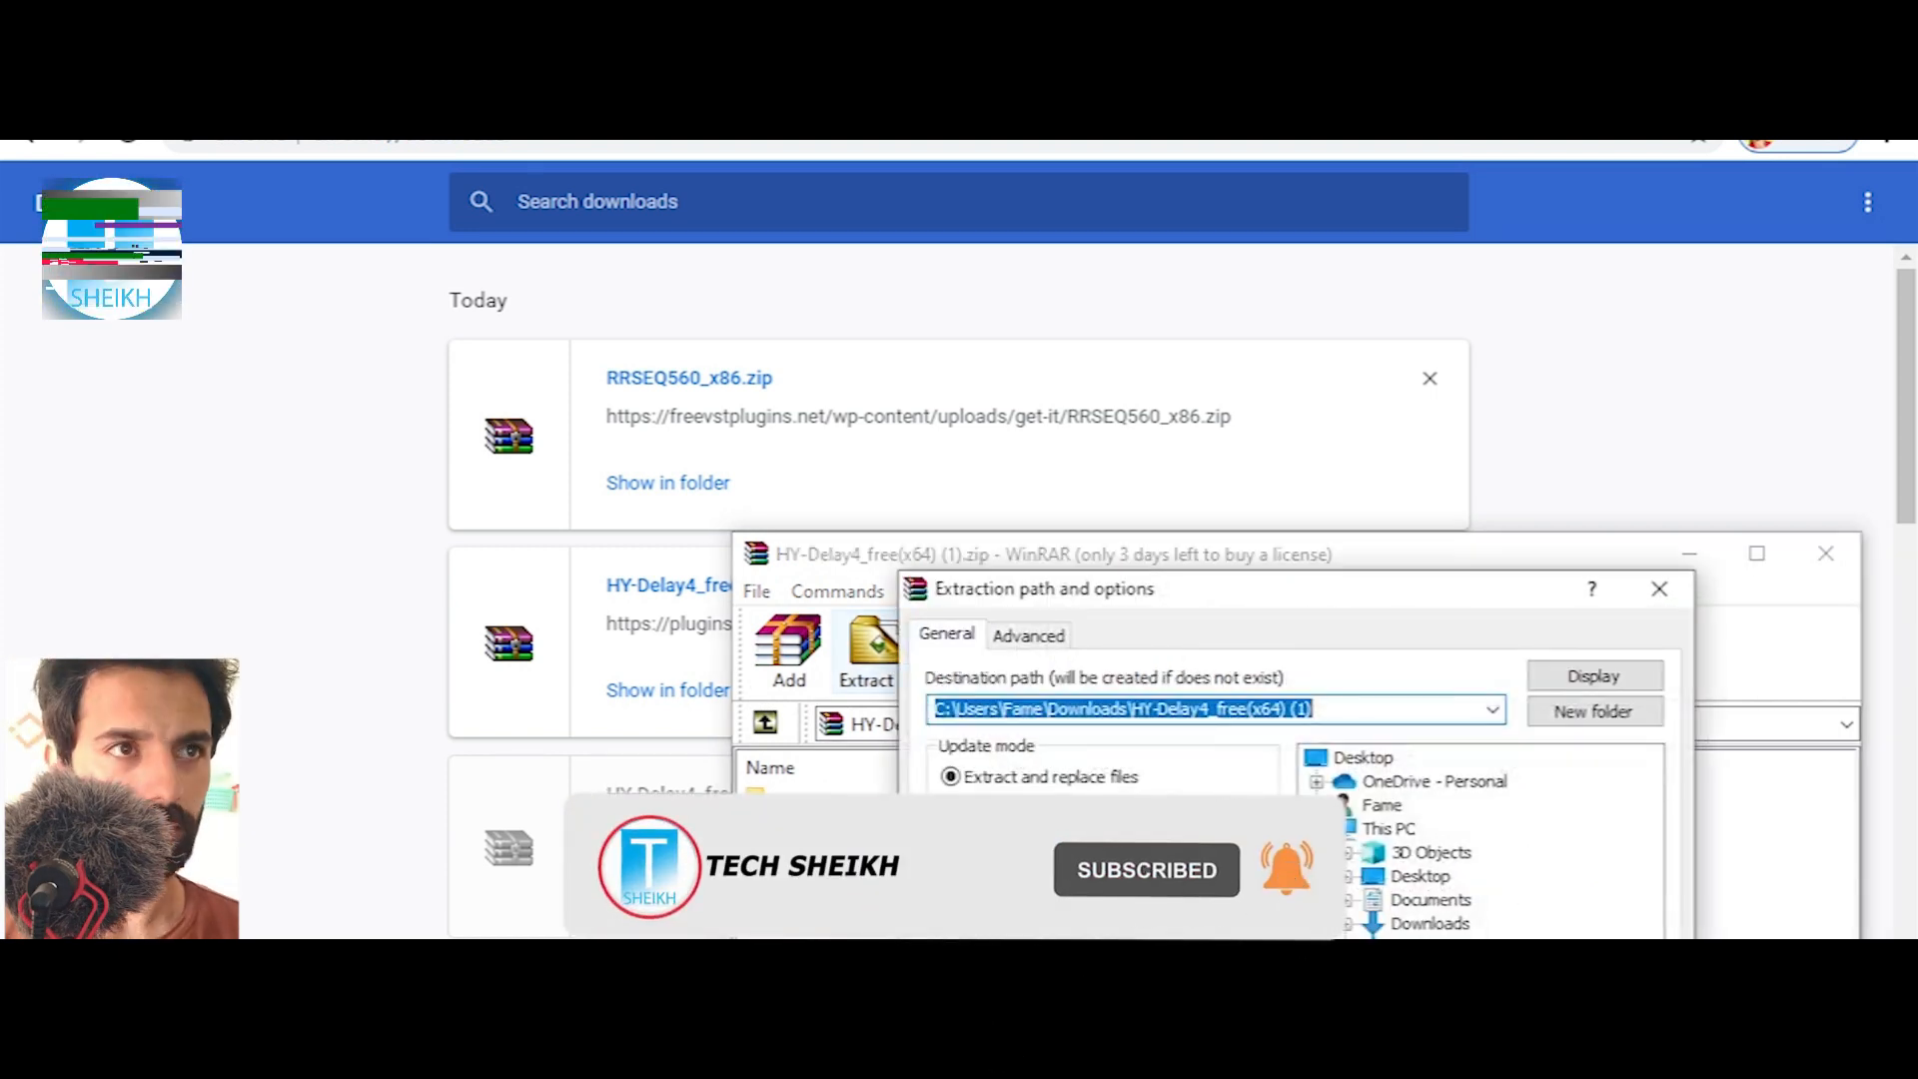
text(C:\)
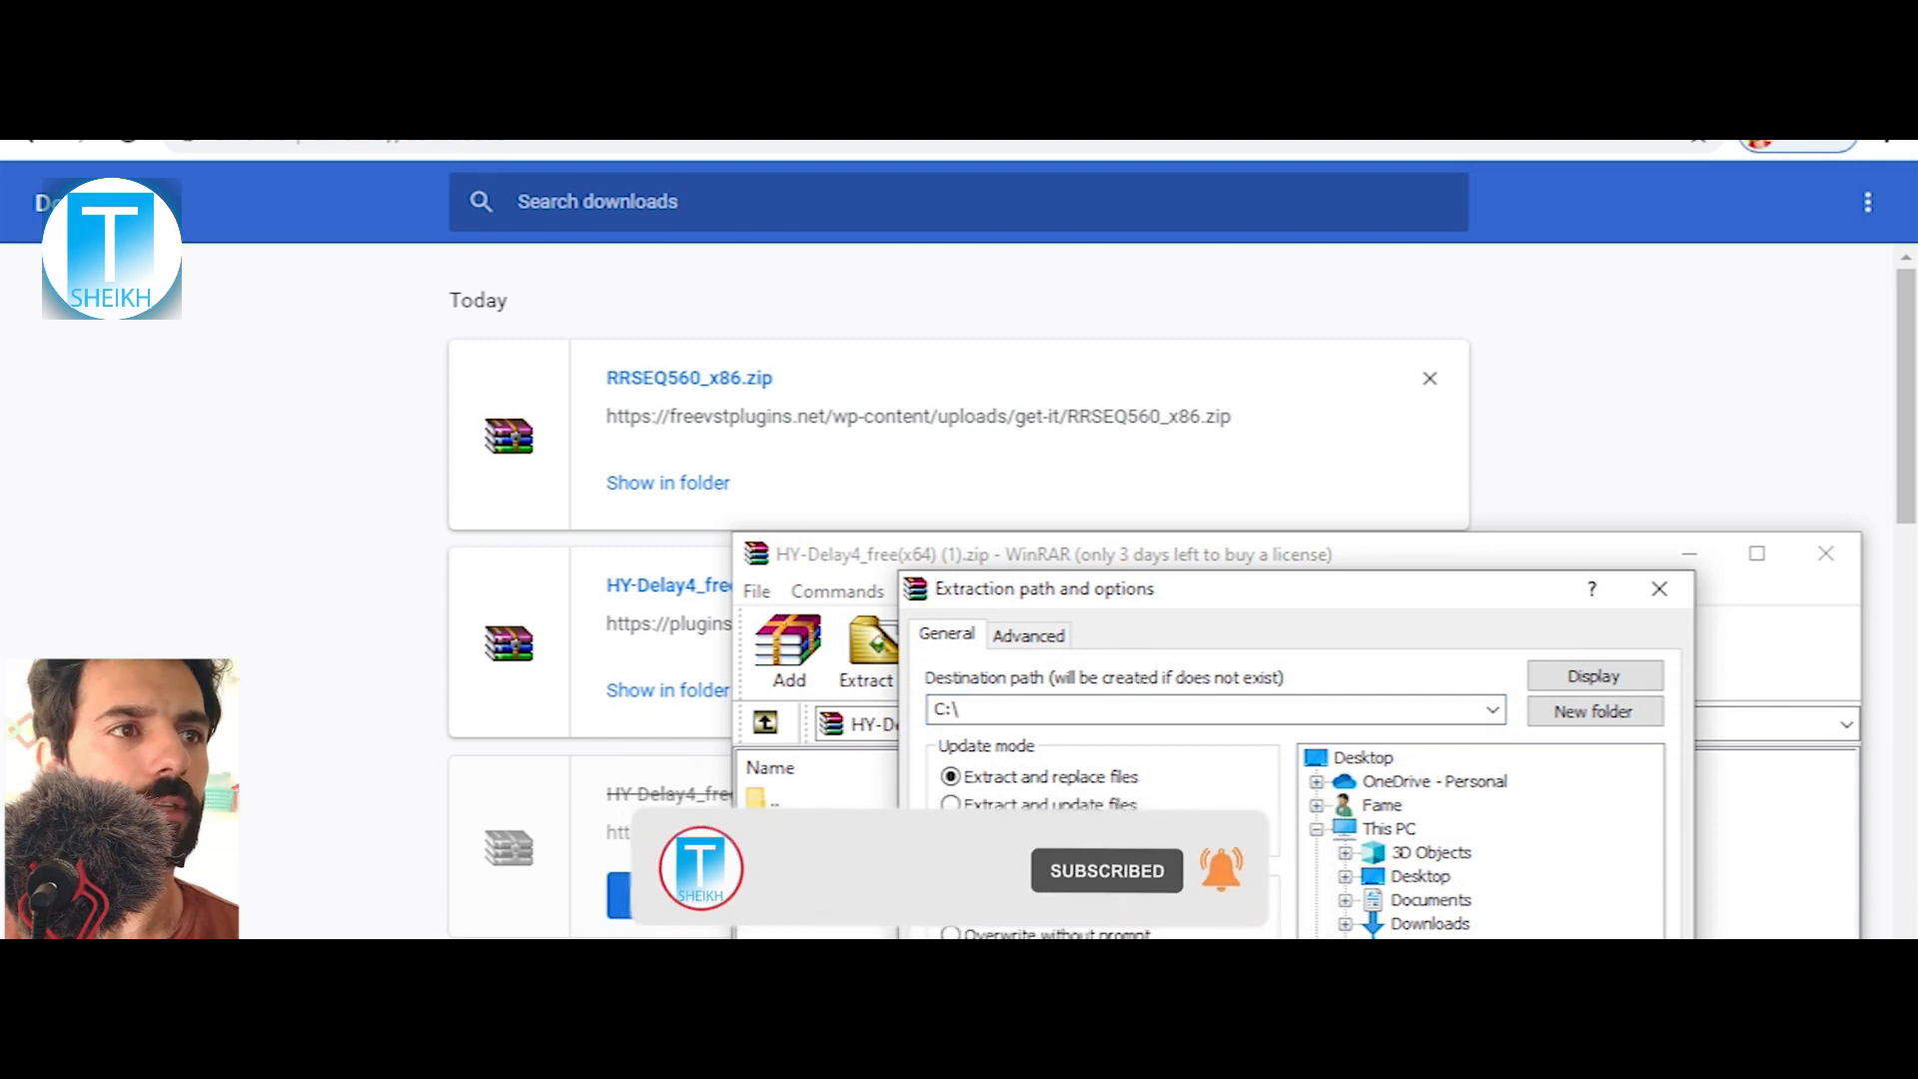
click(1466, 971)
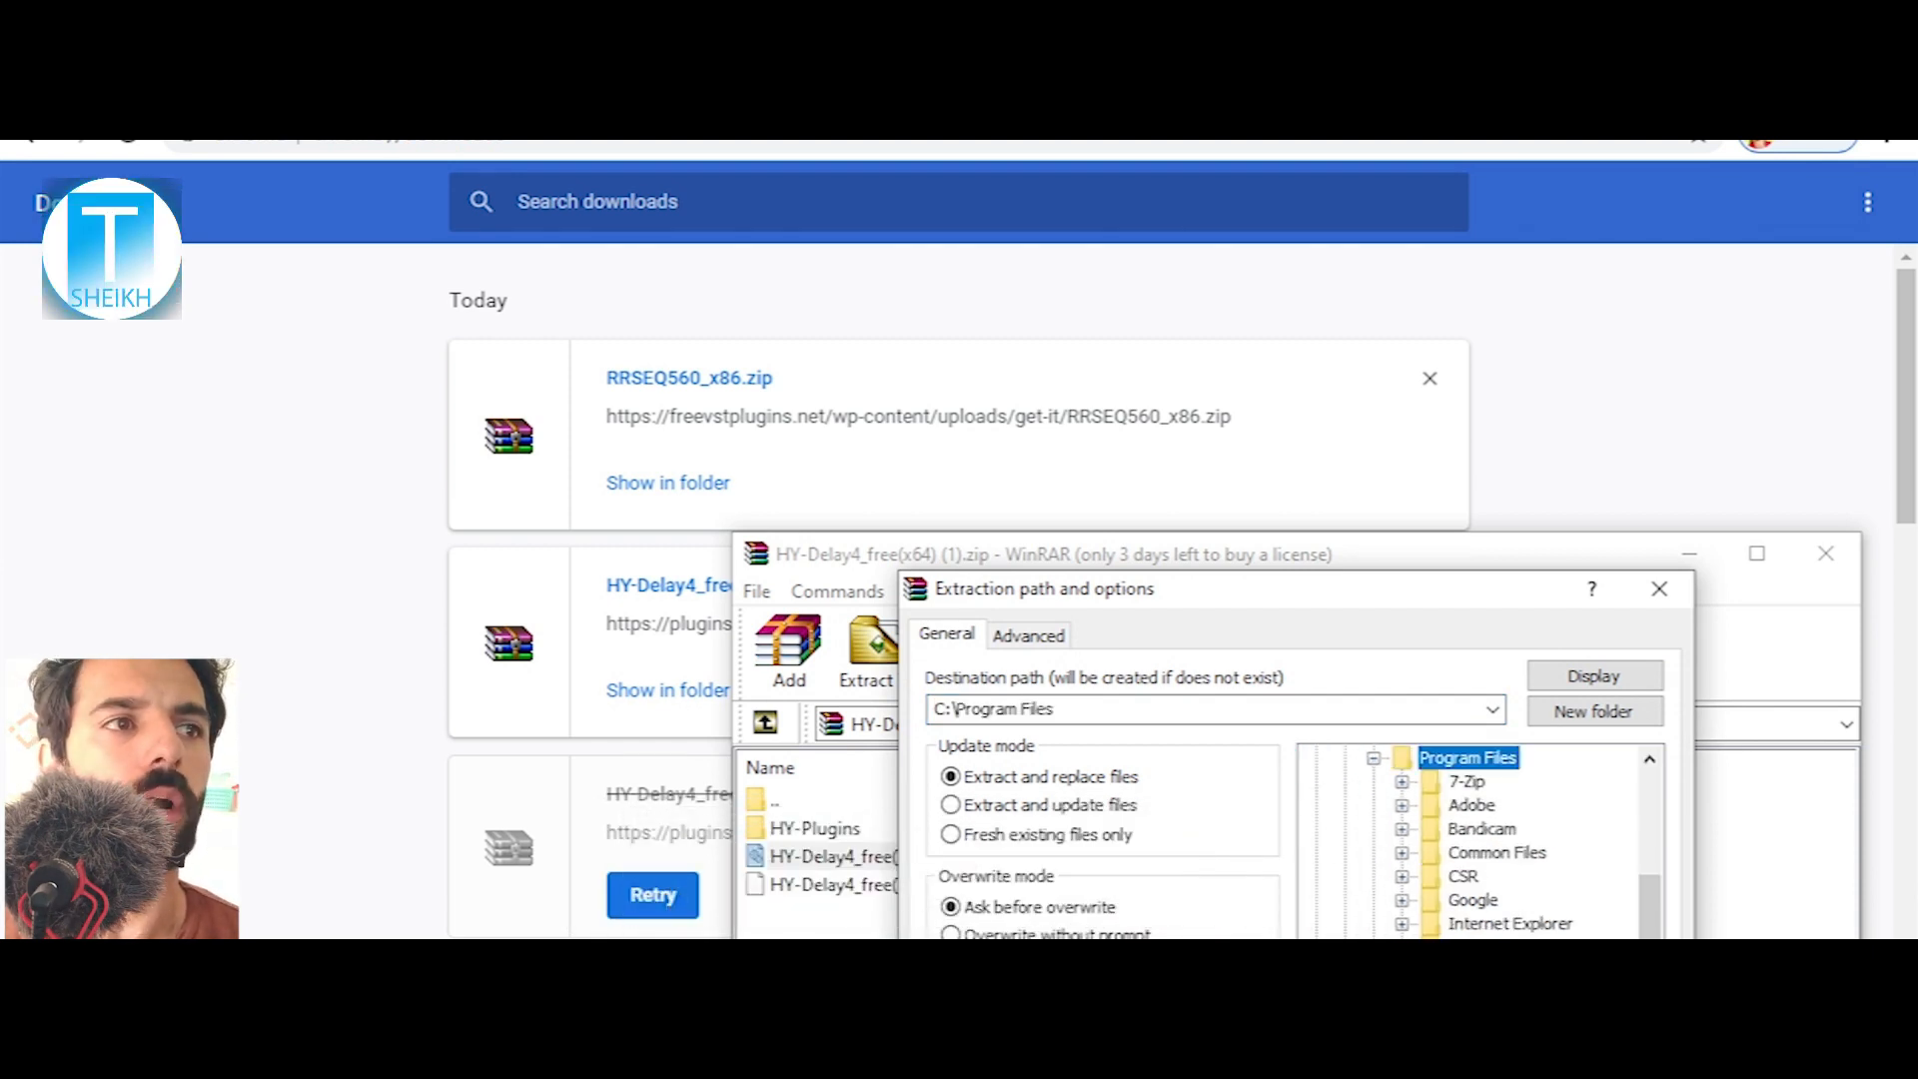
scroll(1474, 844, down, 1)
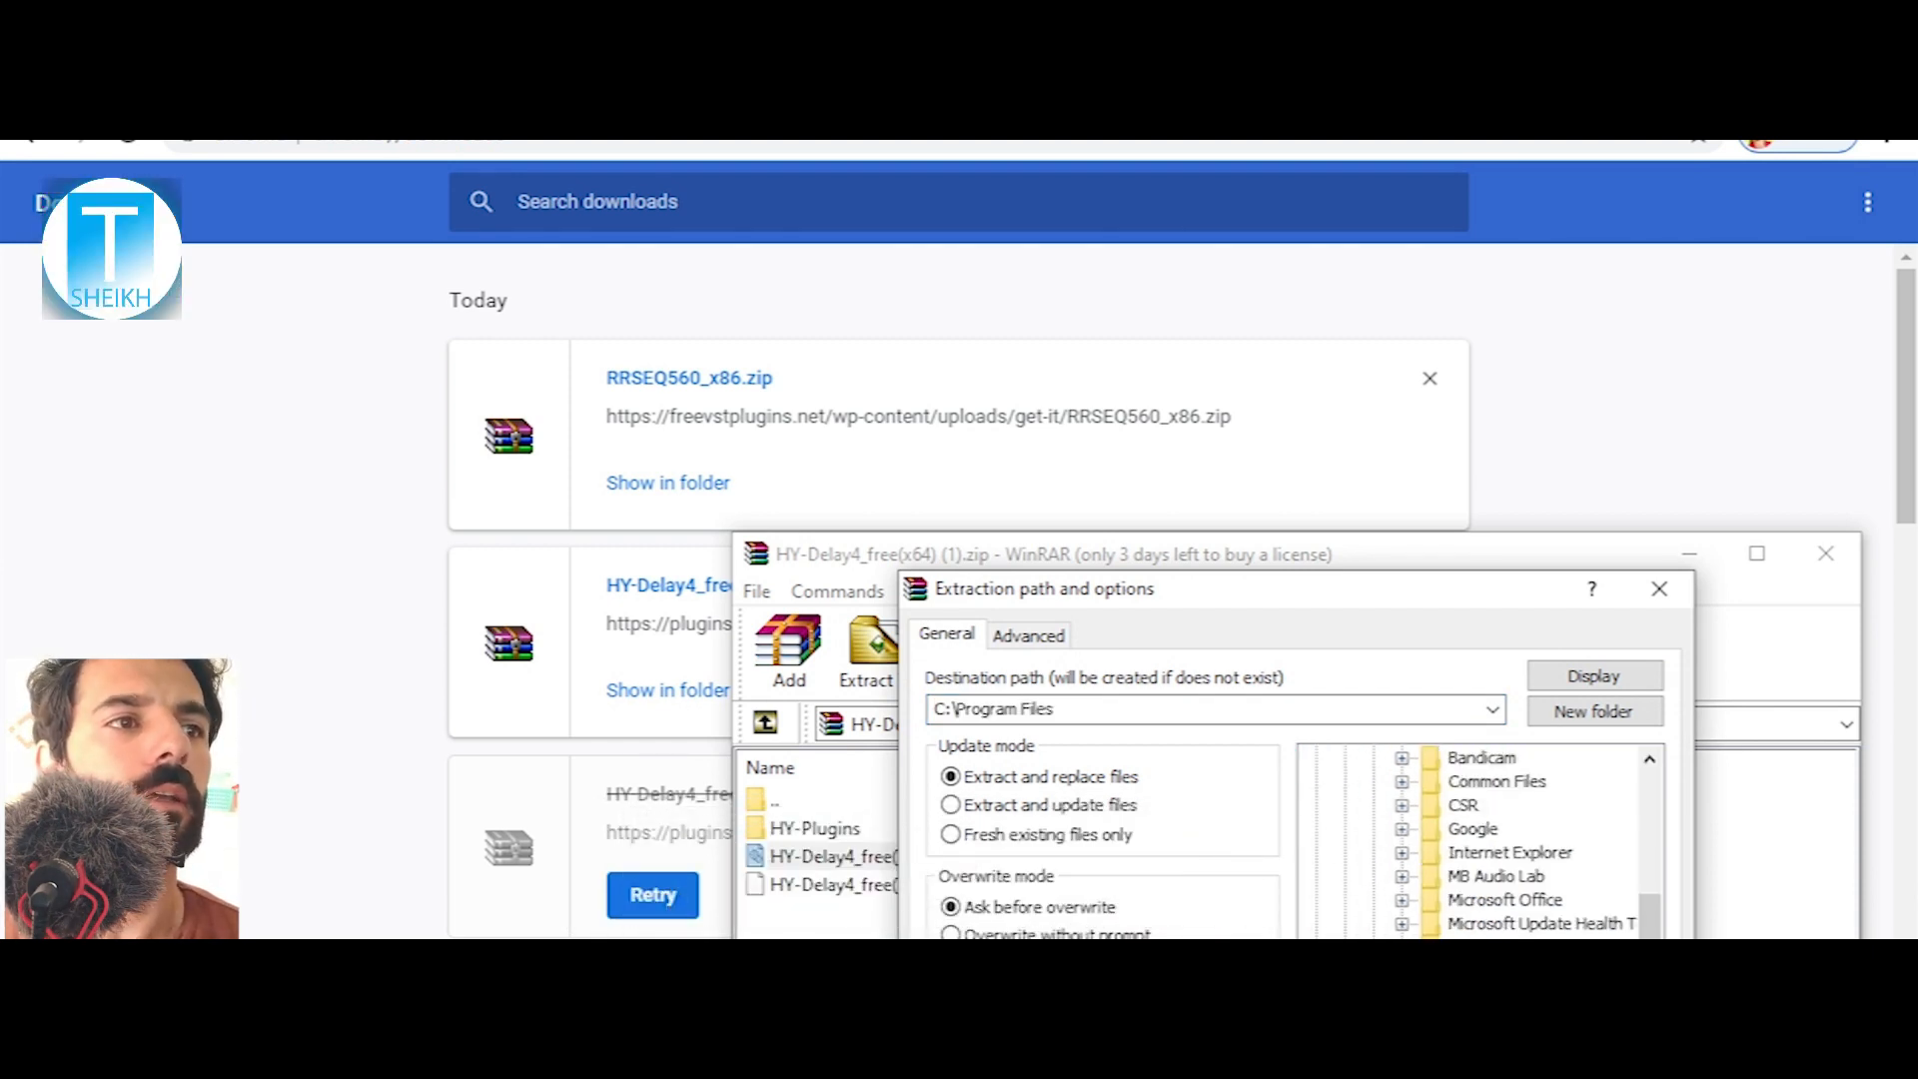
text(\Steinberg)
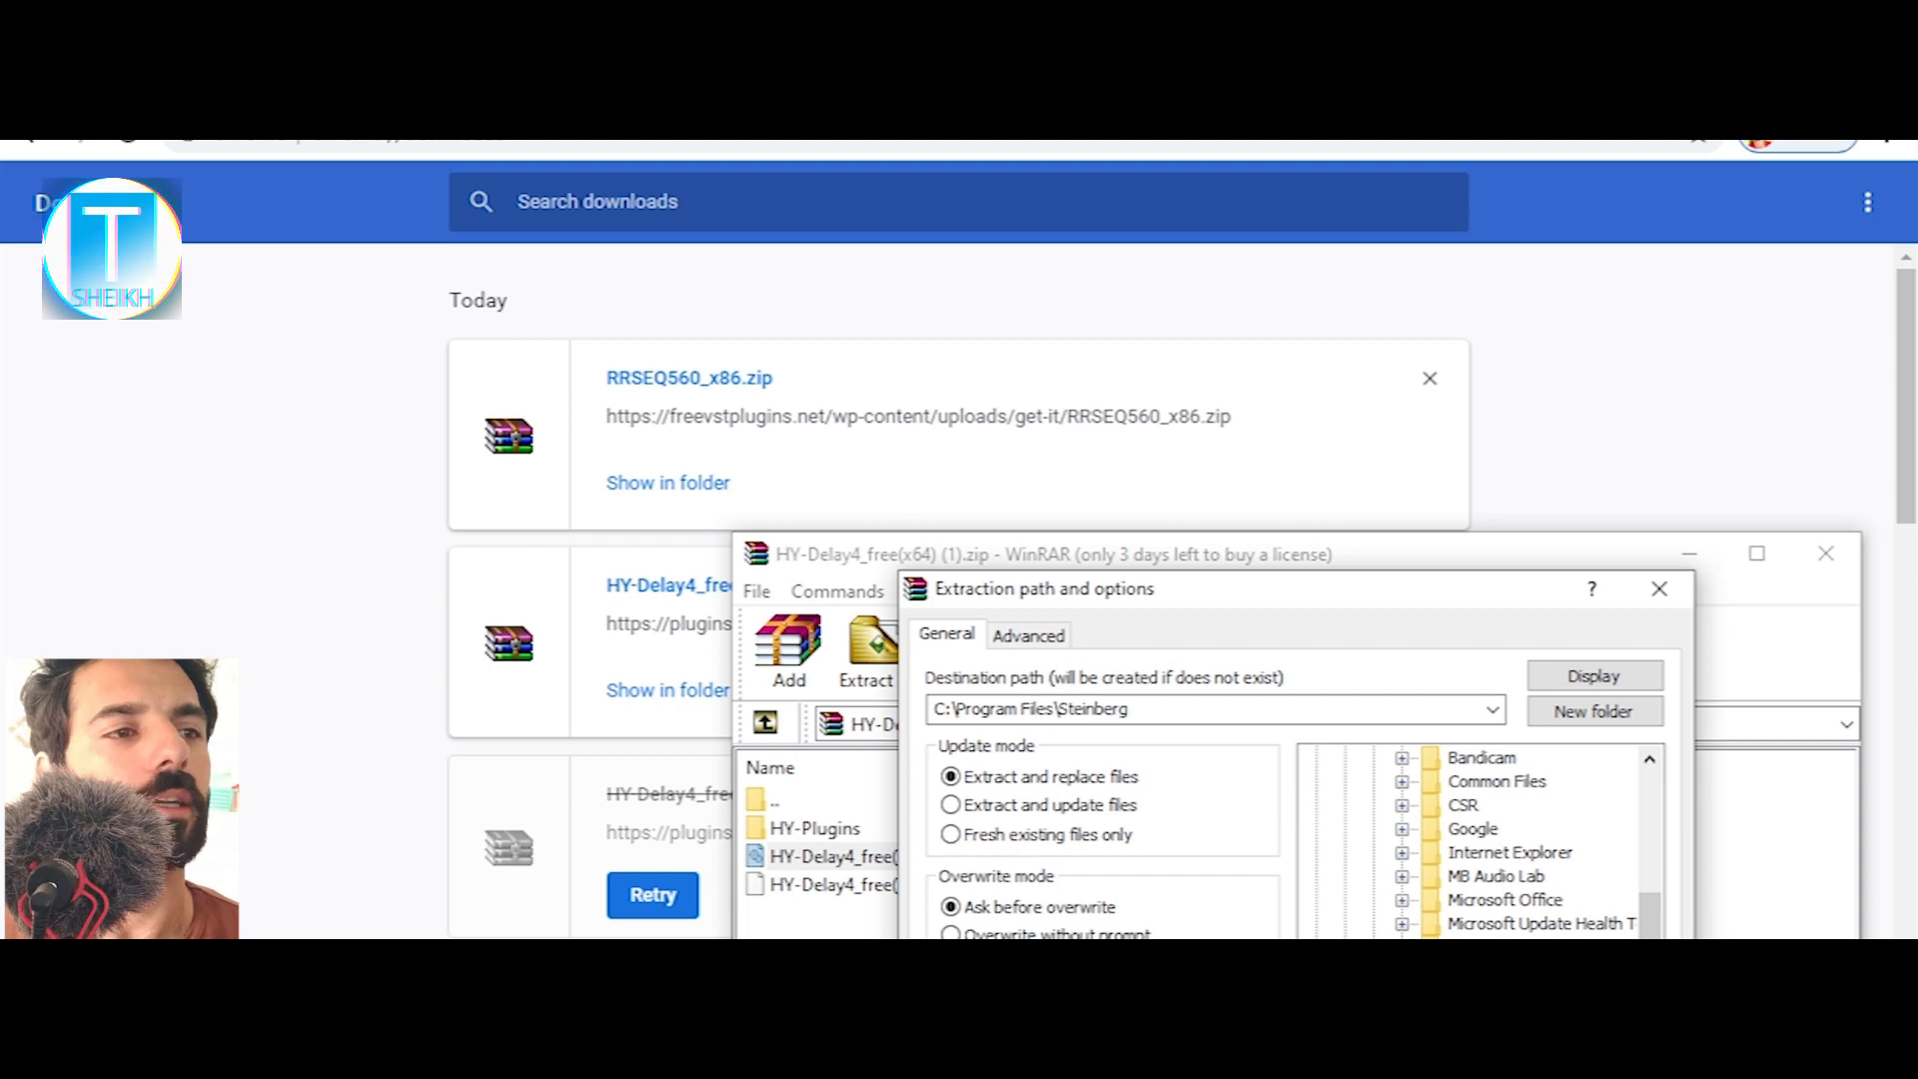
click(1349, 1069)
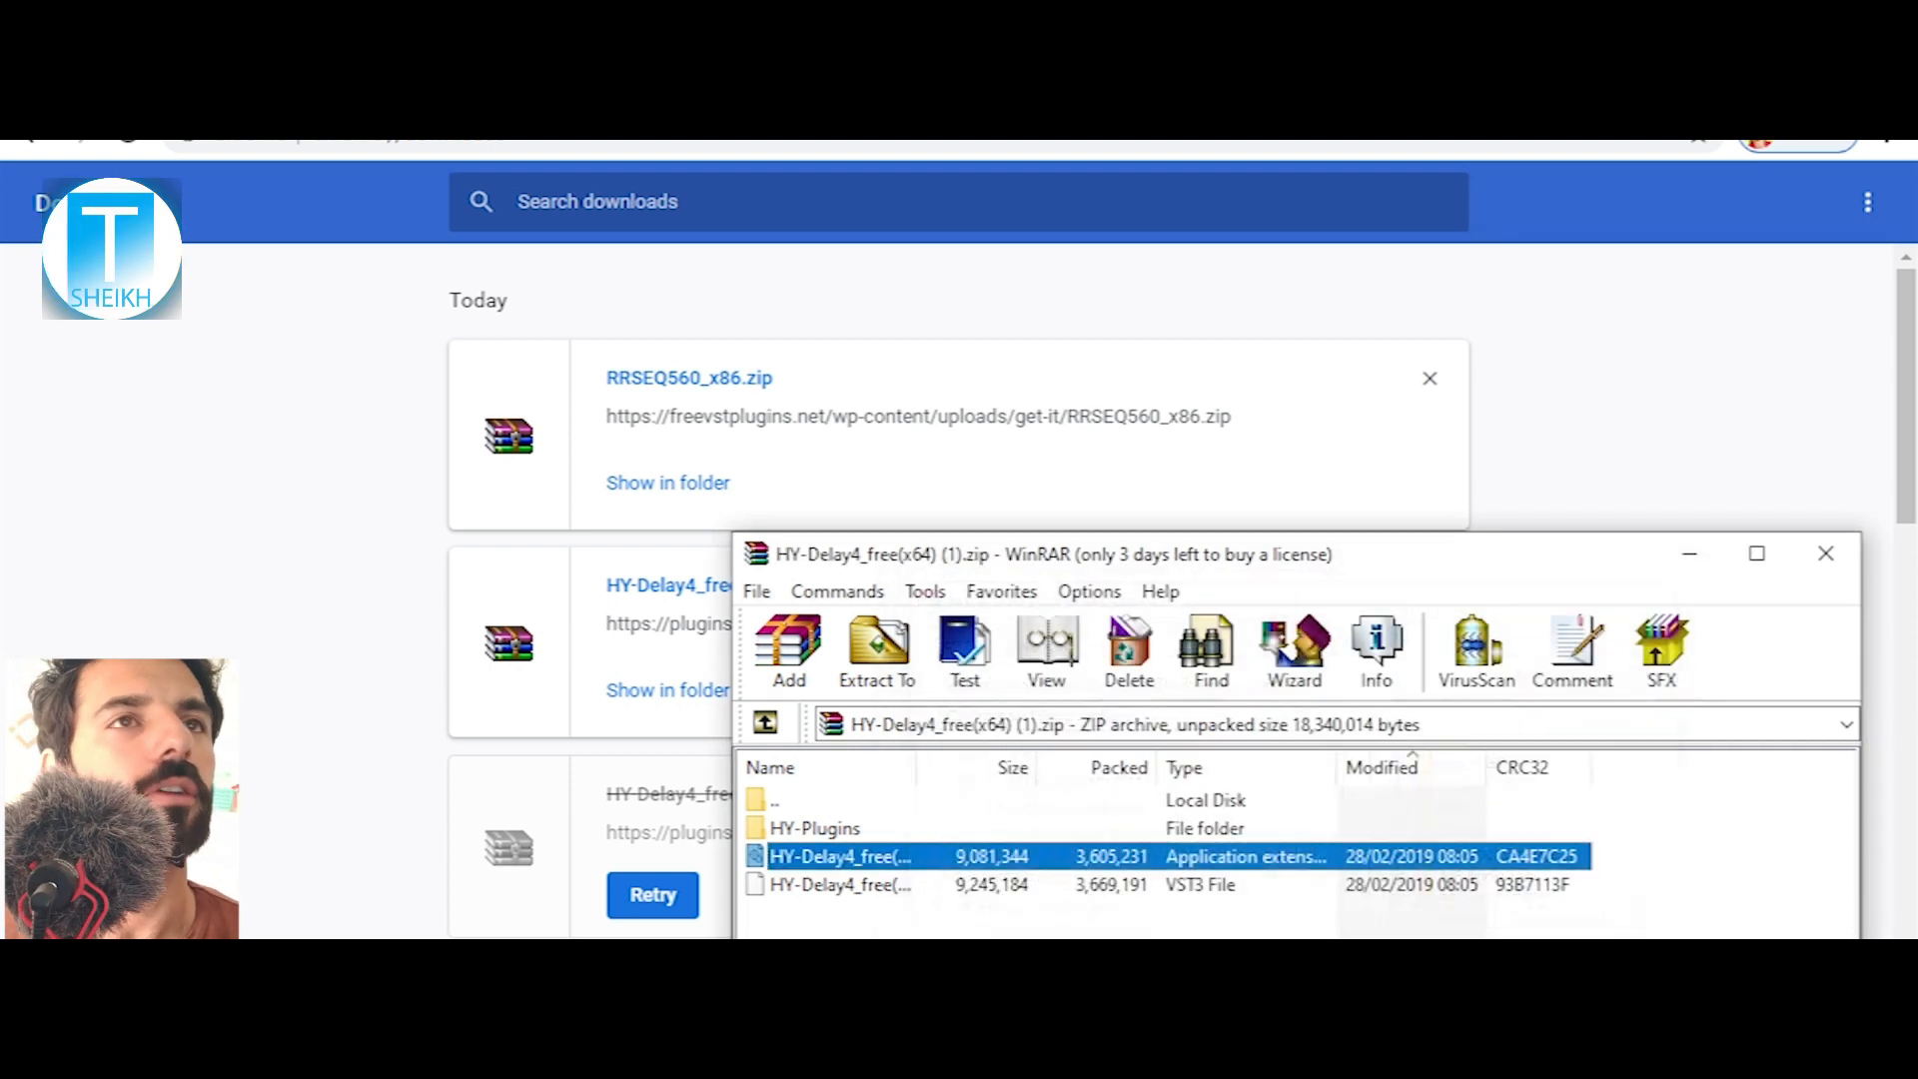
click(1828, 556)
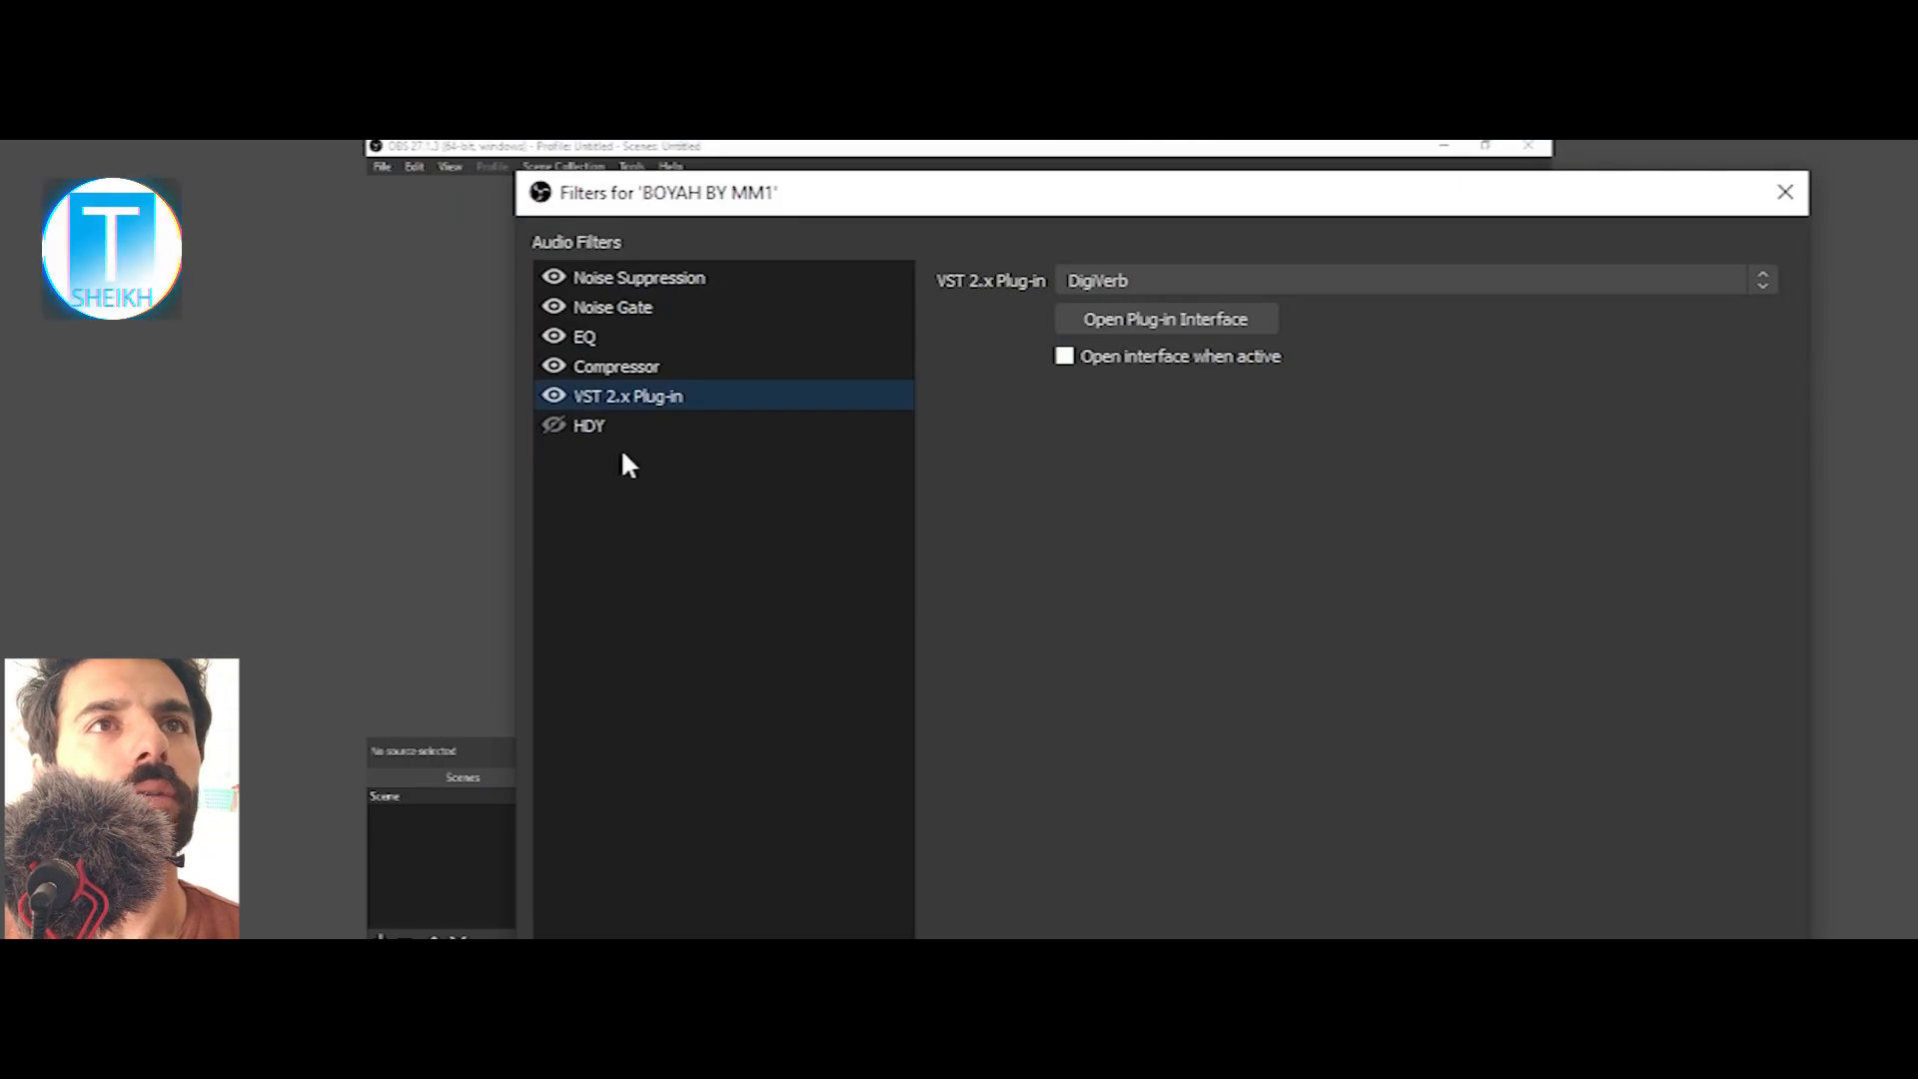
- Enable the HDY filter in OBS with the HY-Delay4_free(x64) plug-in, inspect the plug-in interface and close it
click(567, 429)
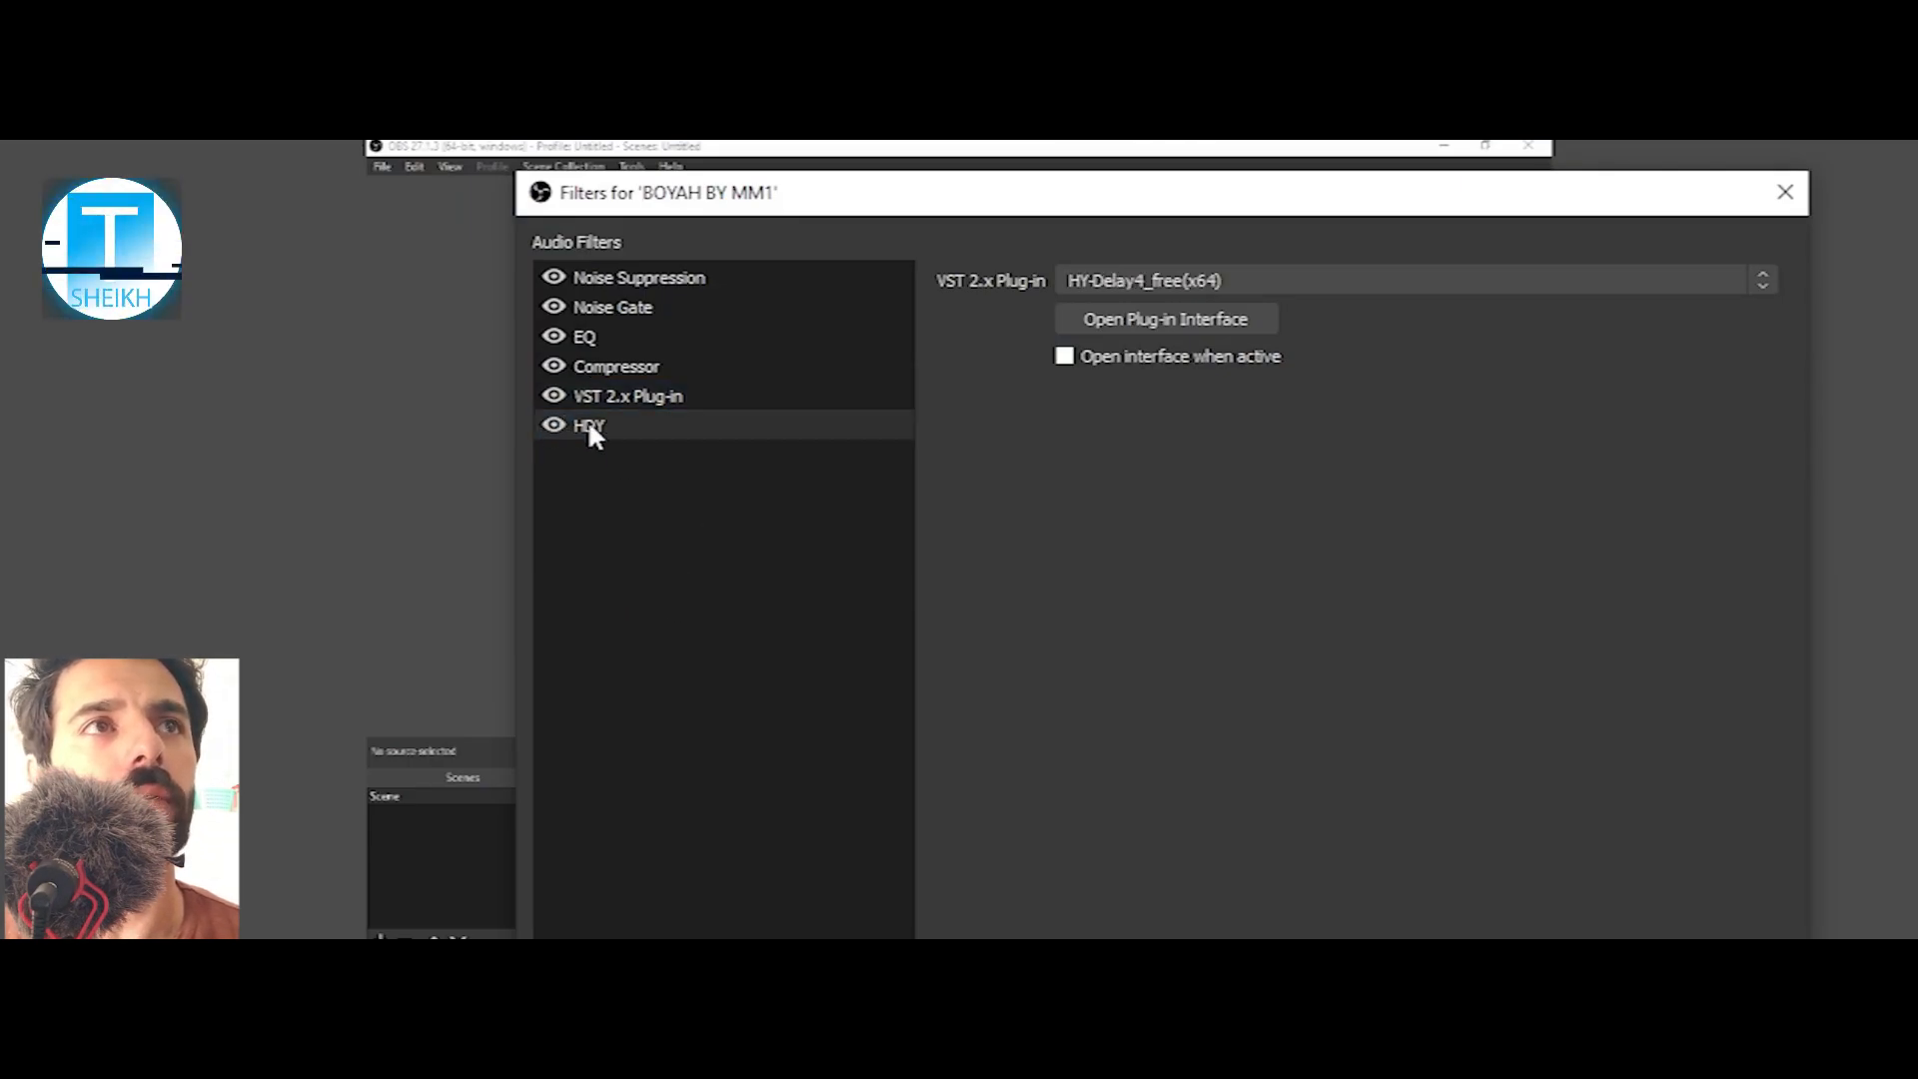
click(1219, 280)
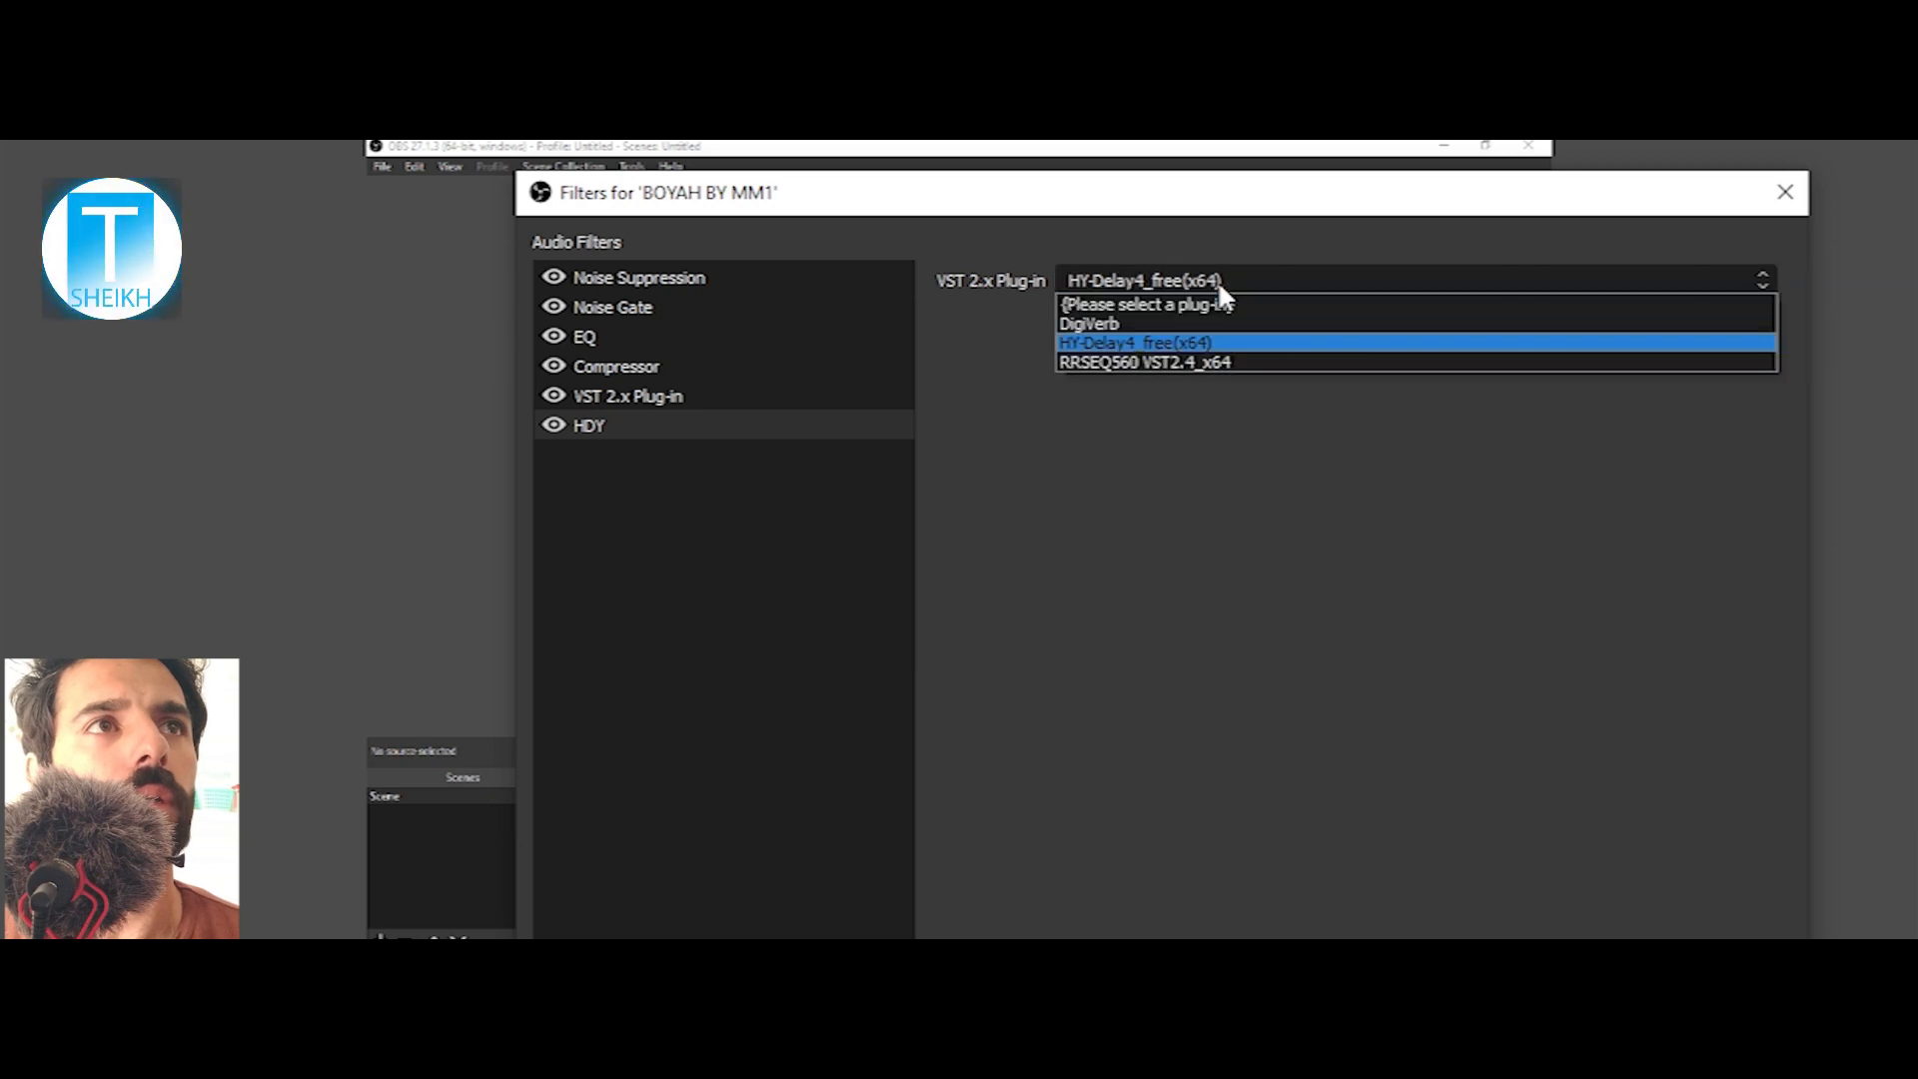
click(1124, 342)
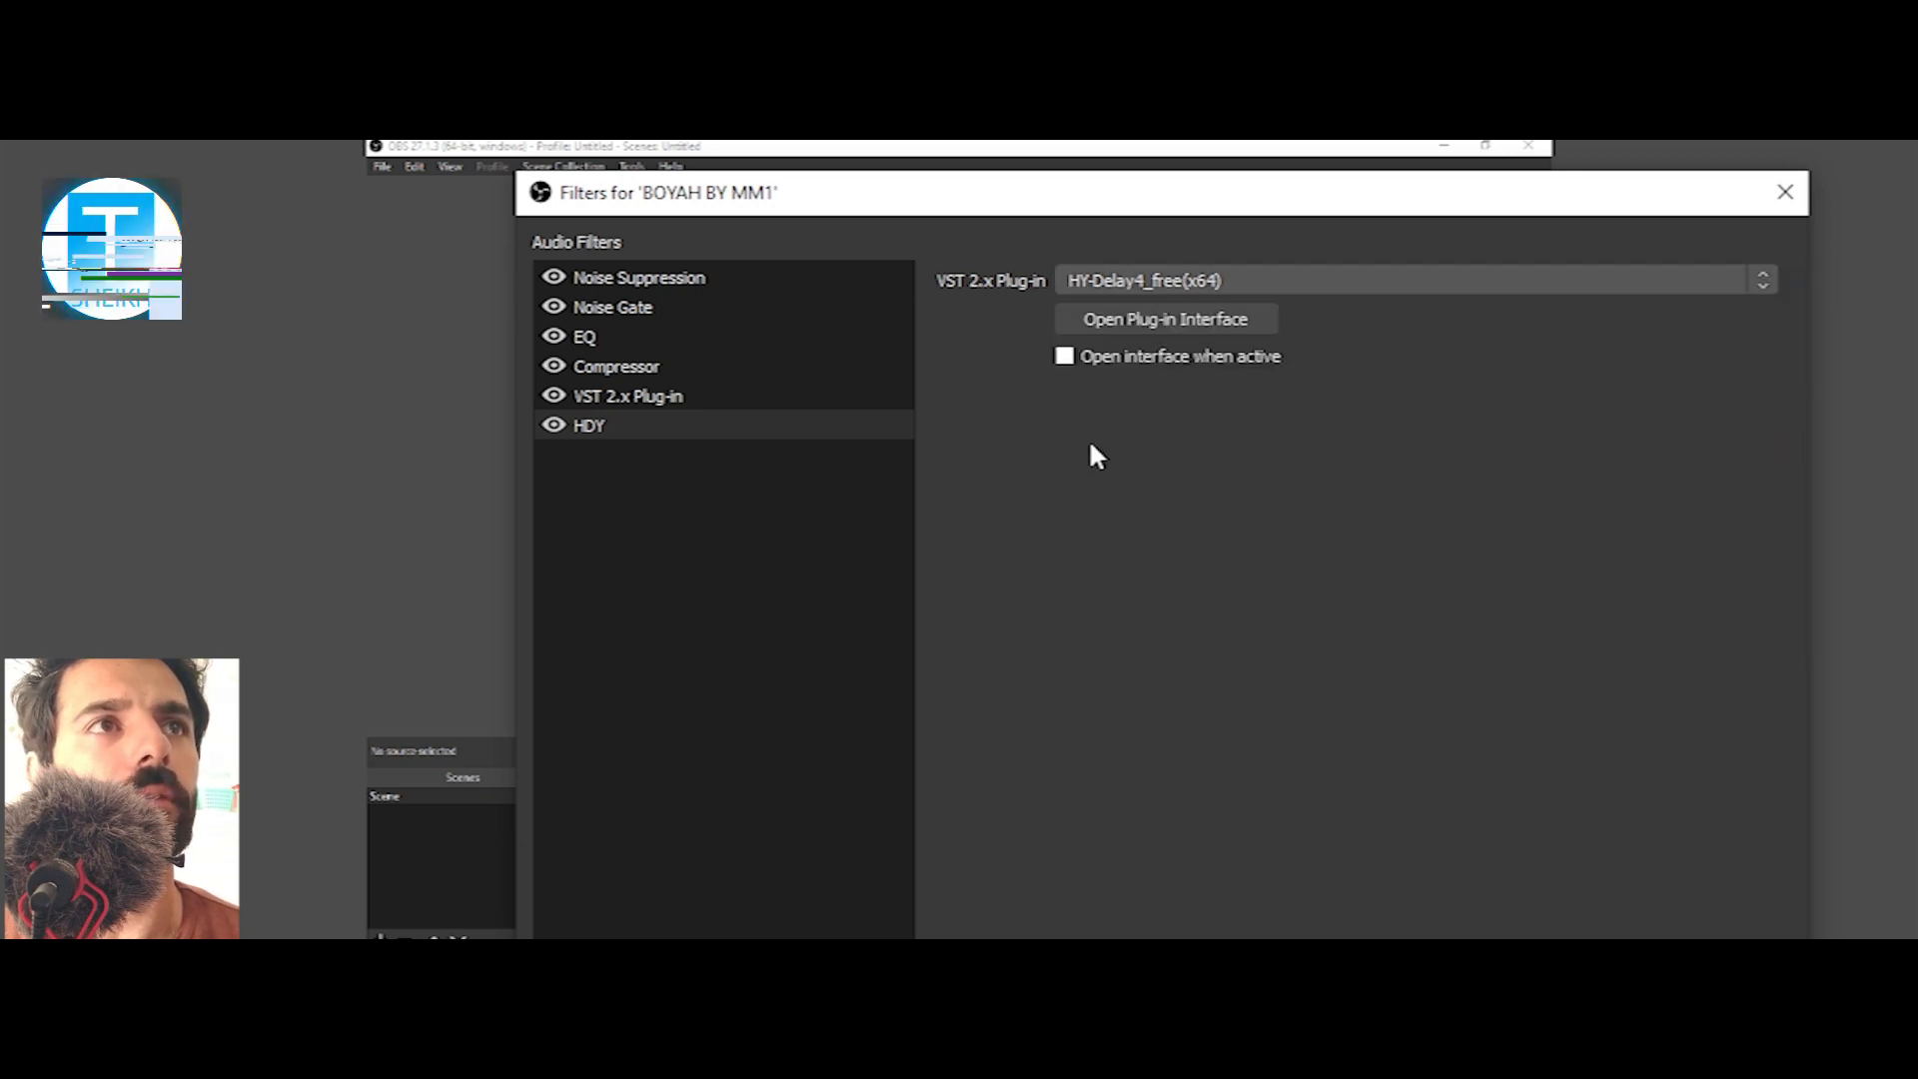
click(1168, 321)
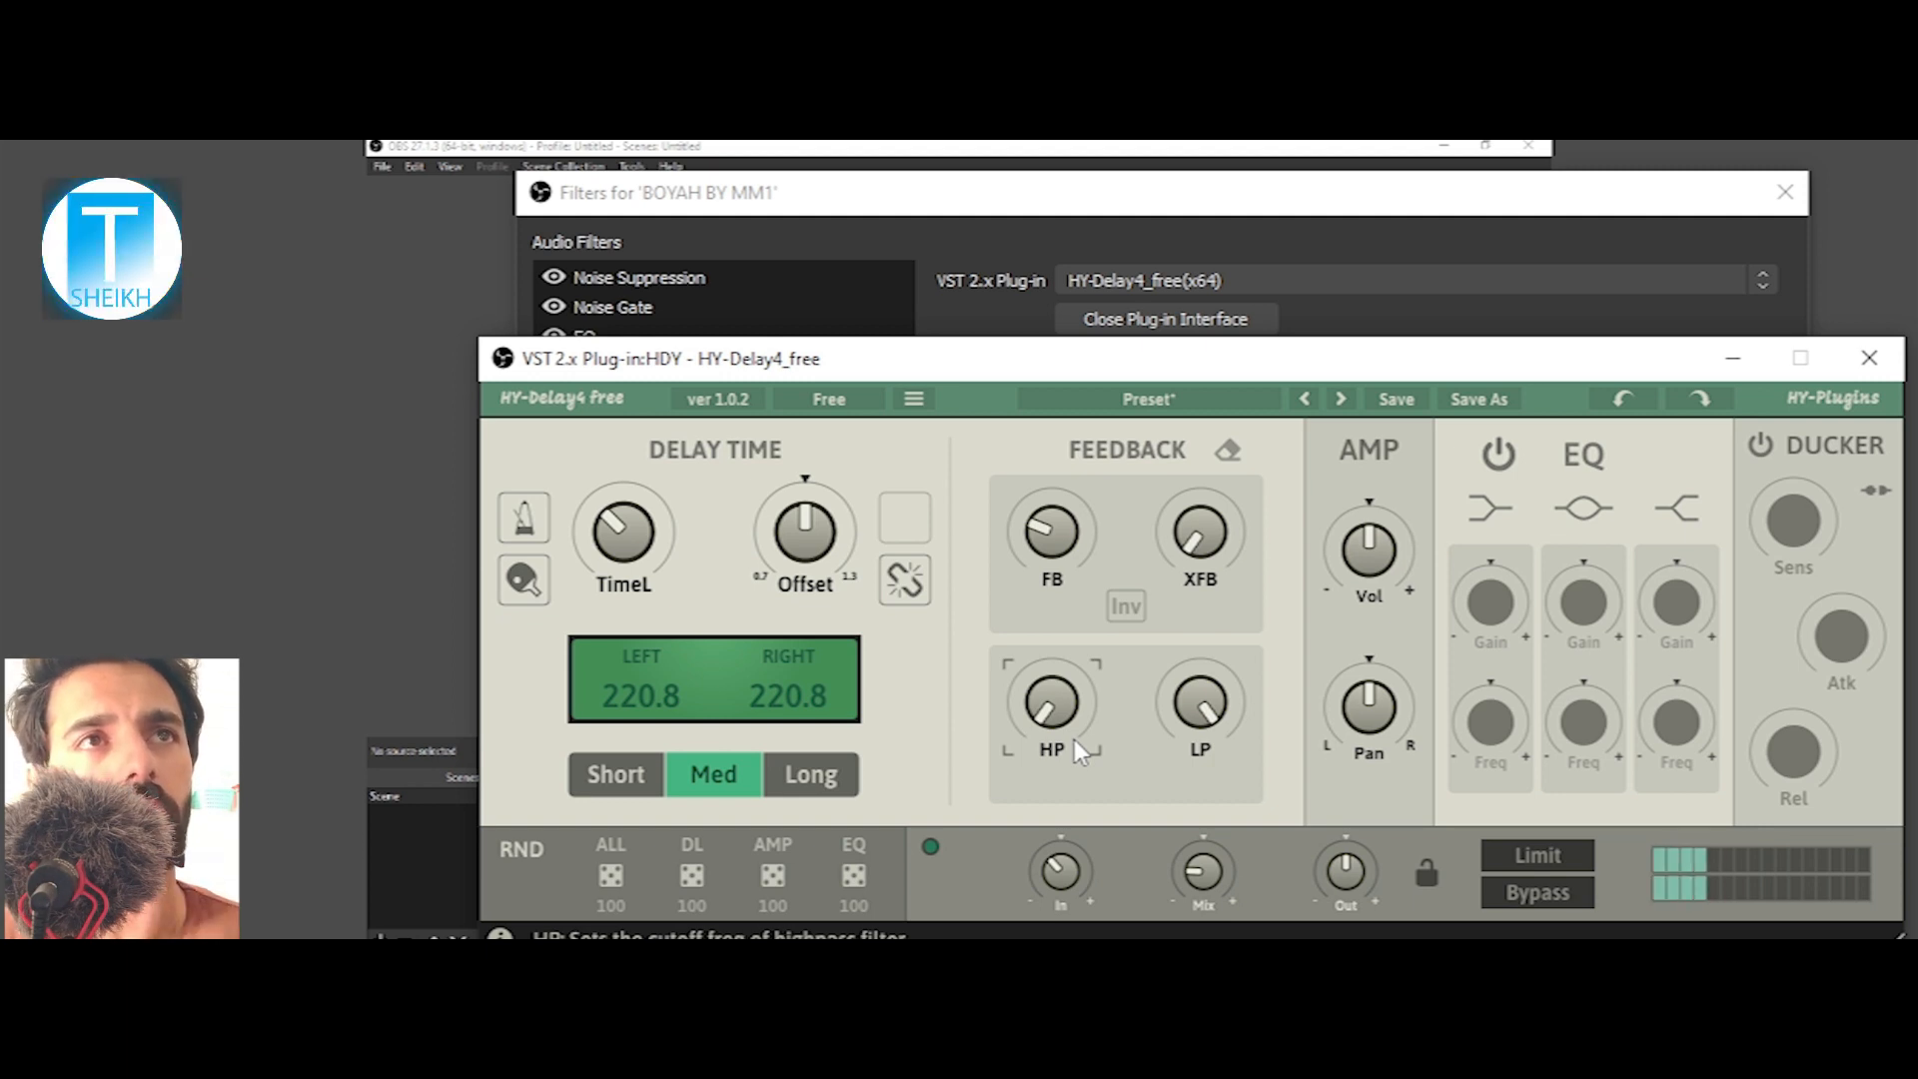
click(1866, 359)
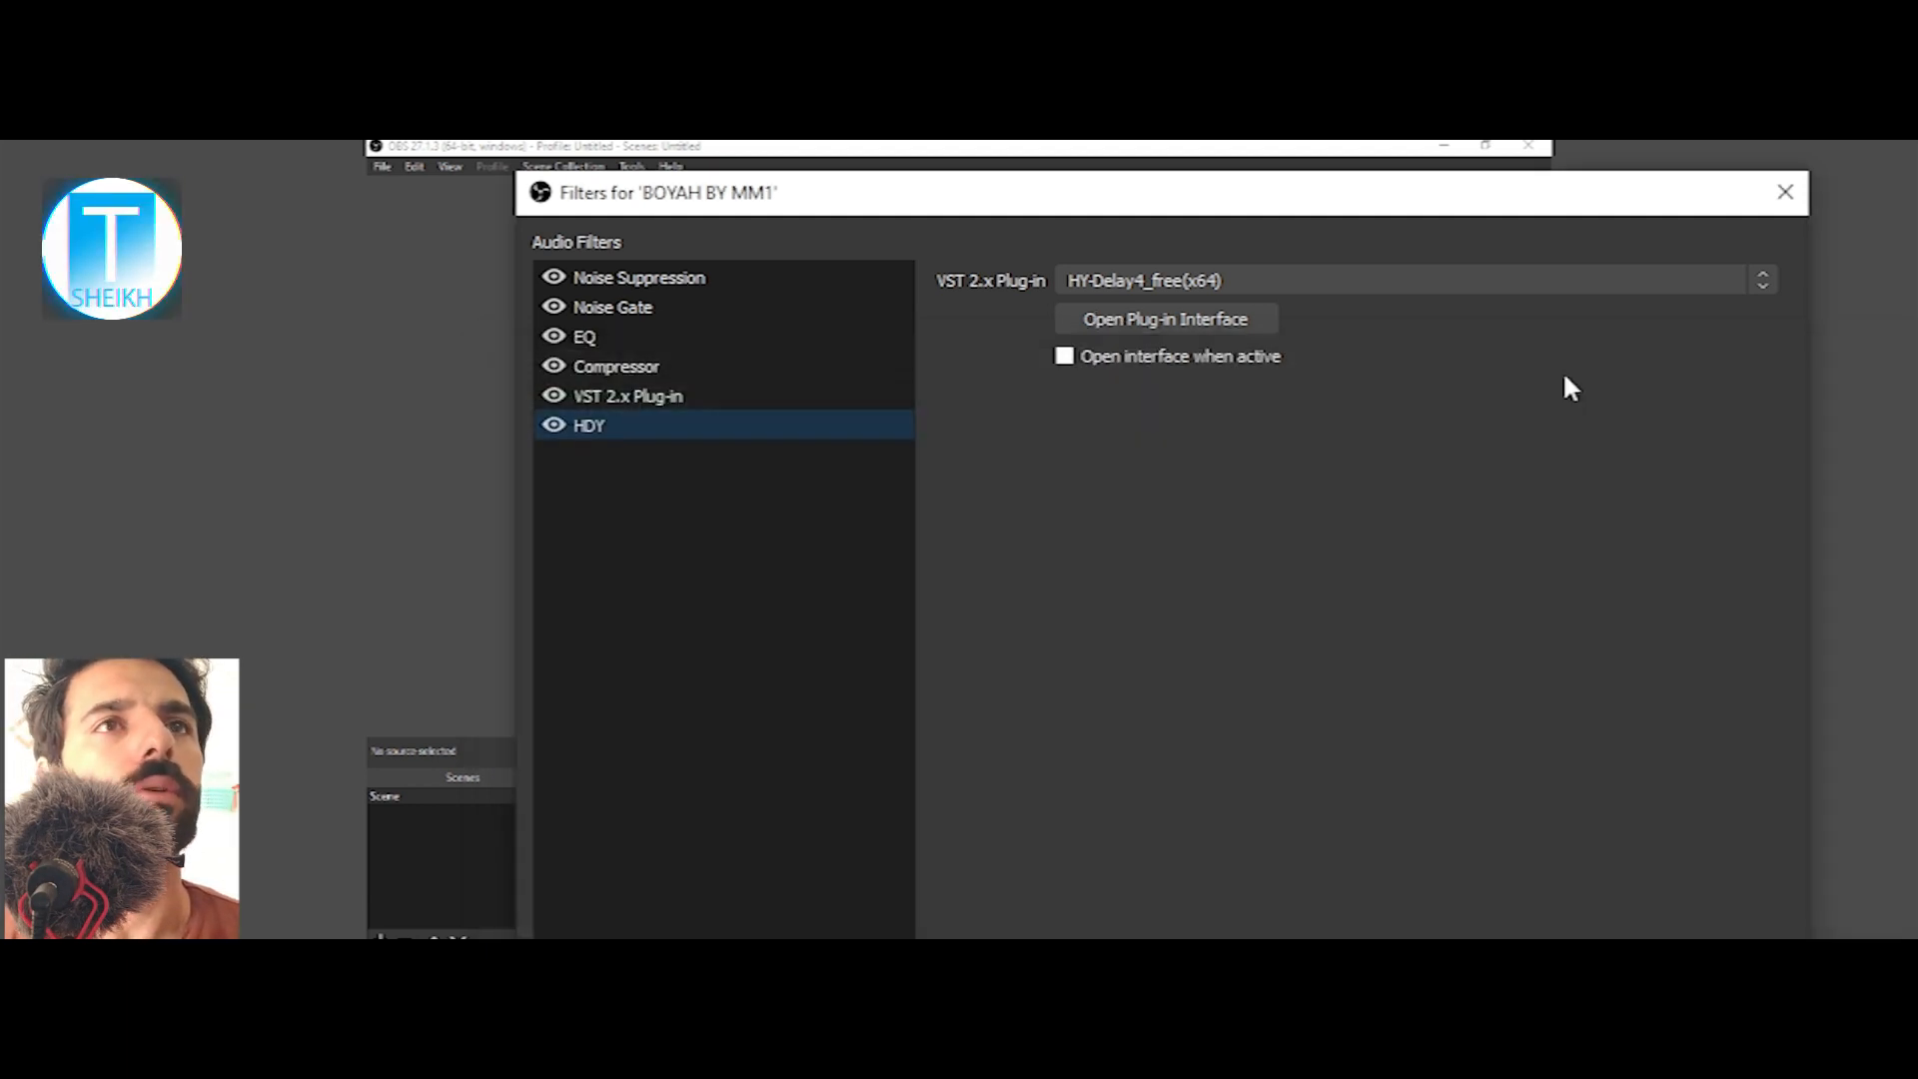
- Review the DigiVerb download page, return to the VST 2.x Plug-in filter in OBS and inspect the DigiVerb interface
click(637, 397)
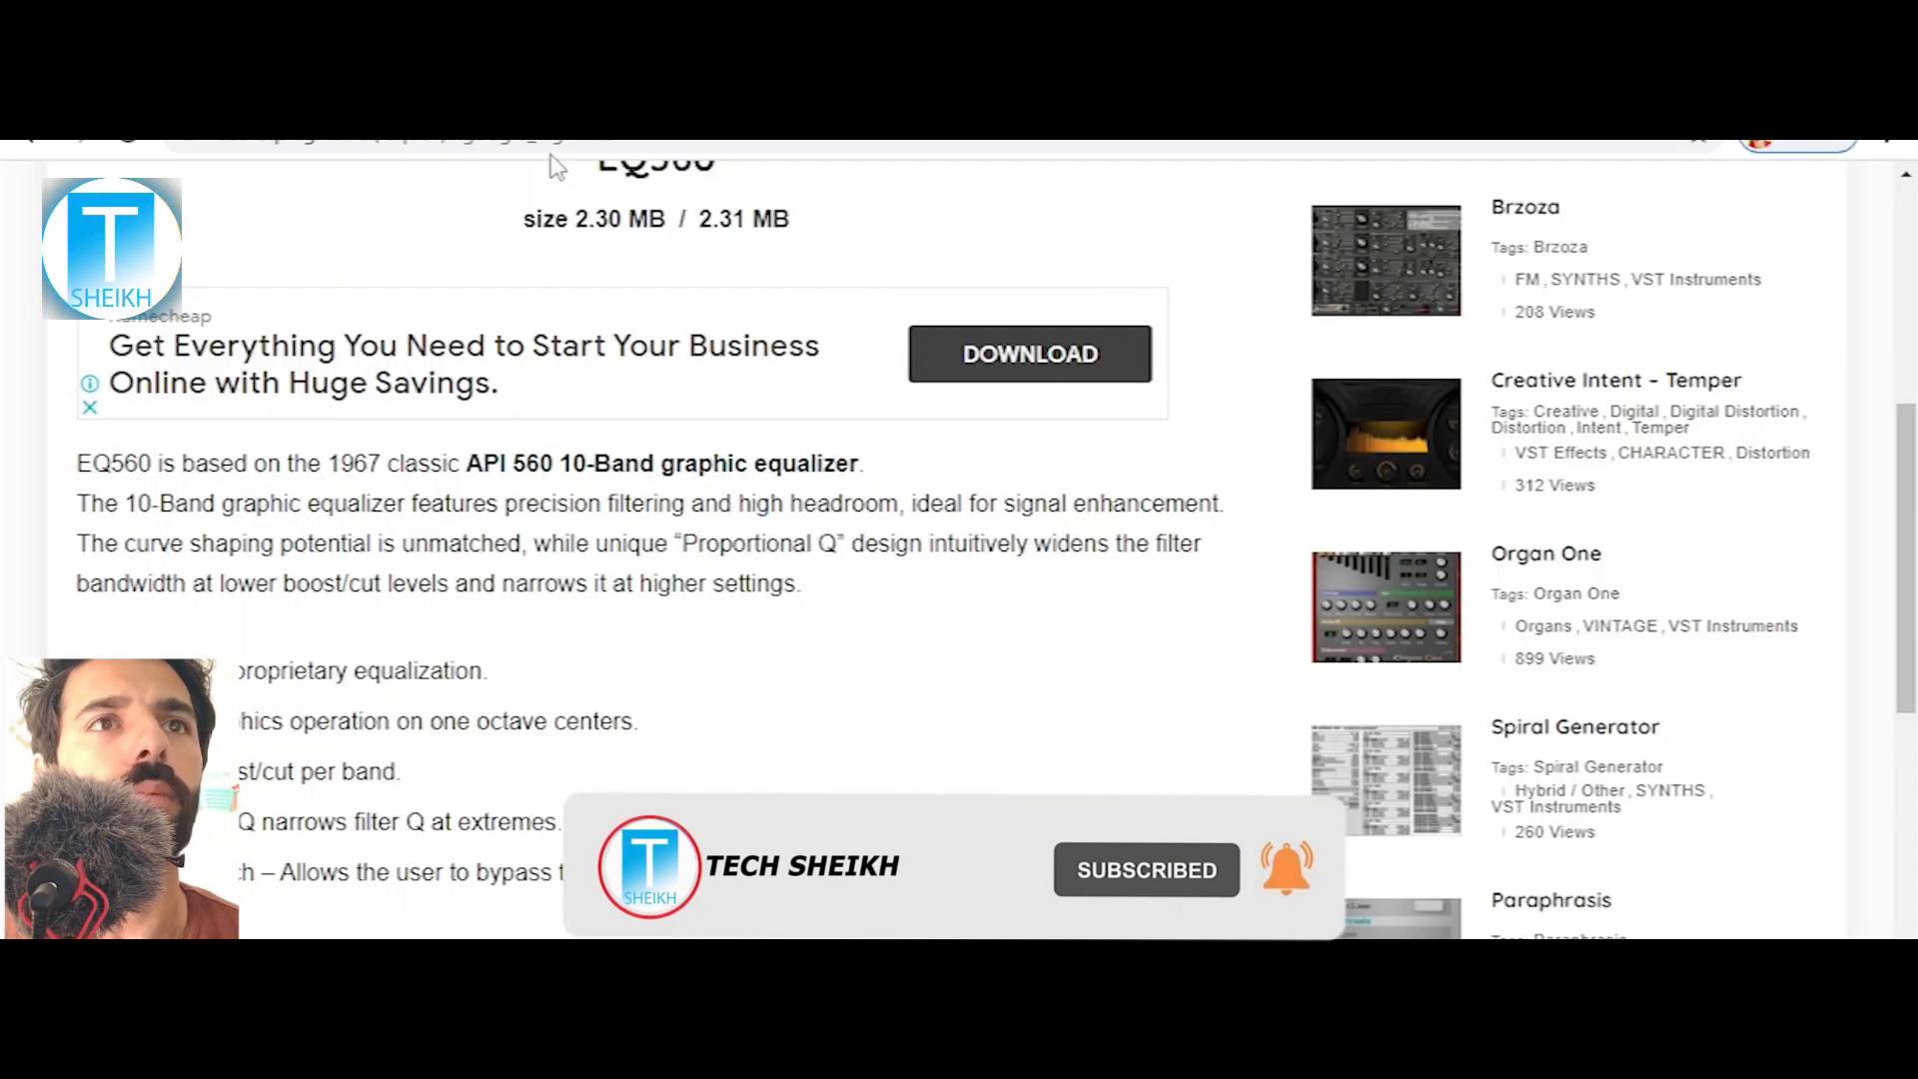
scroll(679, 669, up, 5)
scroll(672, 659, up, 3)
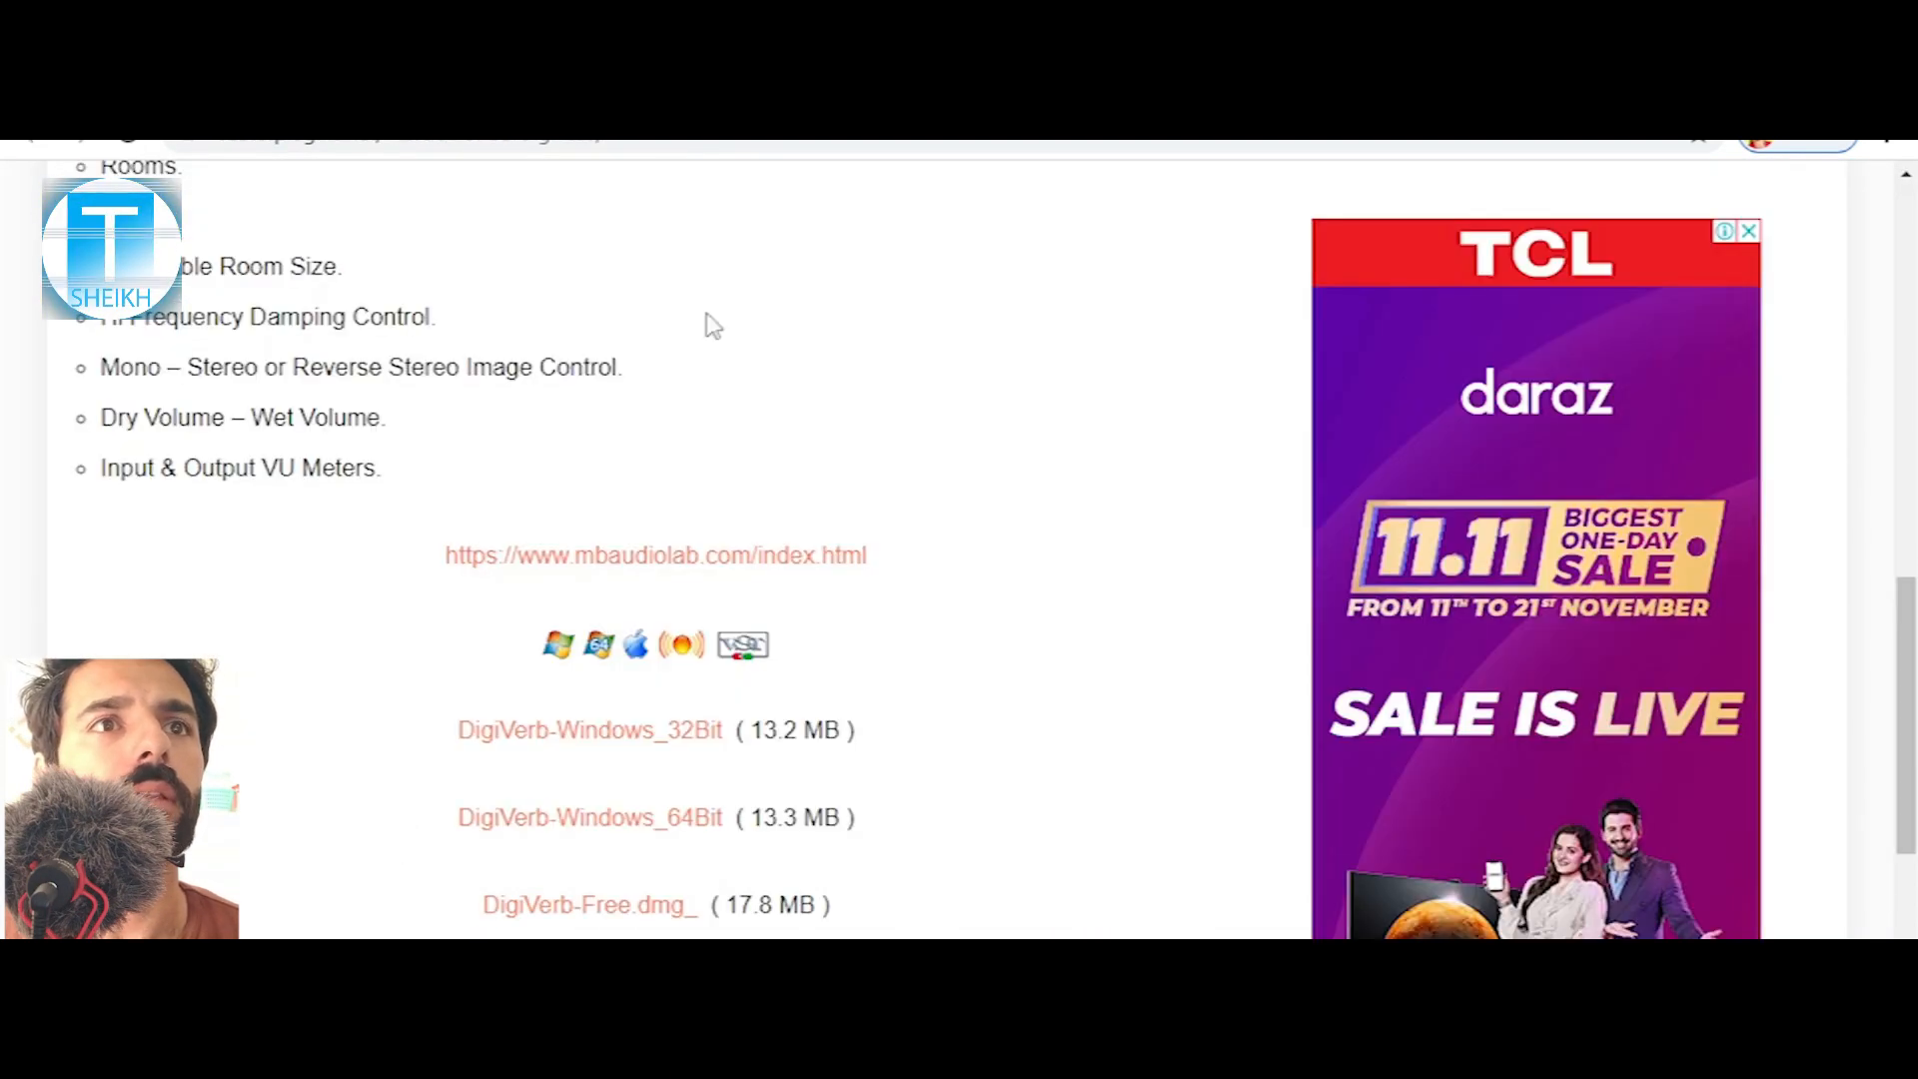
scroll(706, 321, up, 5)
scroll(674, 924, up, 4)
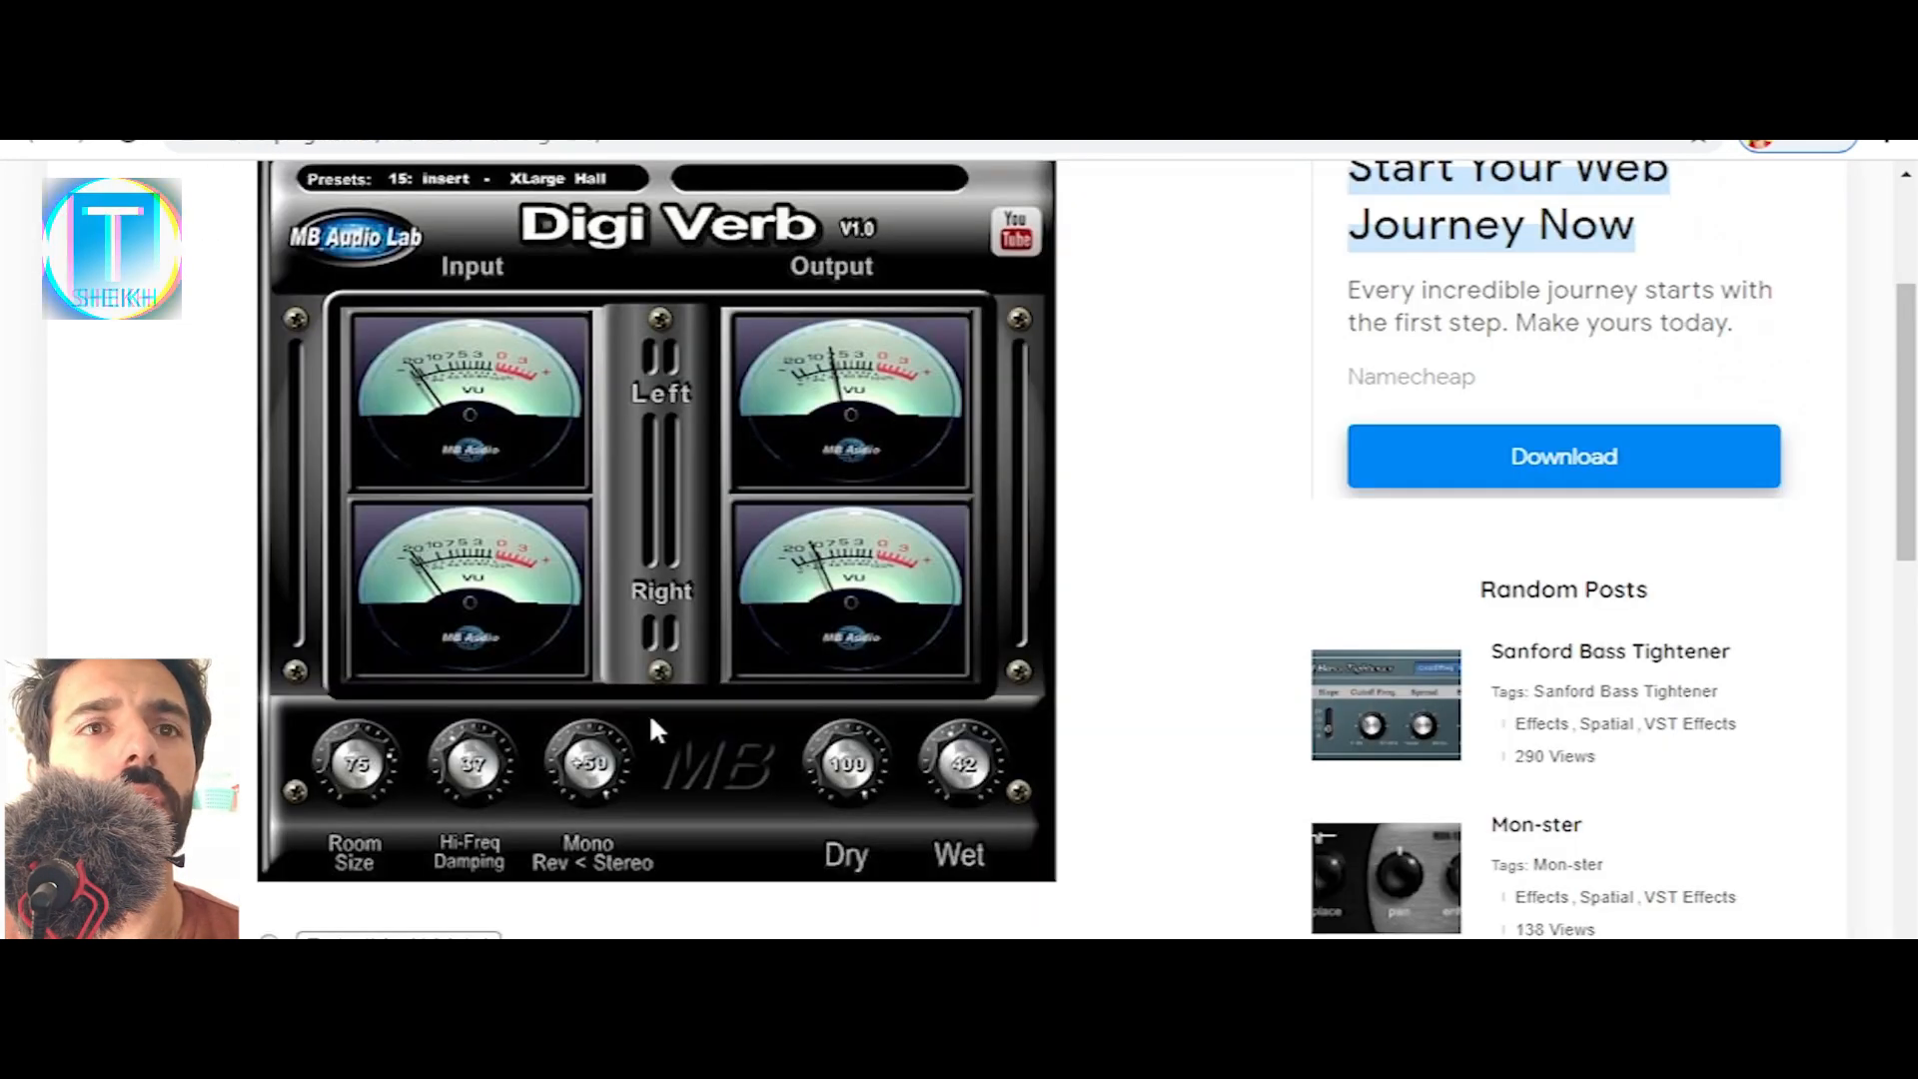
scroll(651, 720, down, 5)
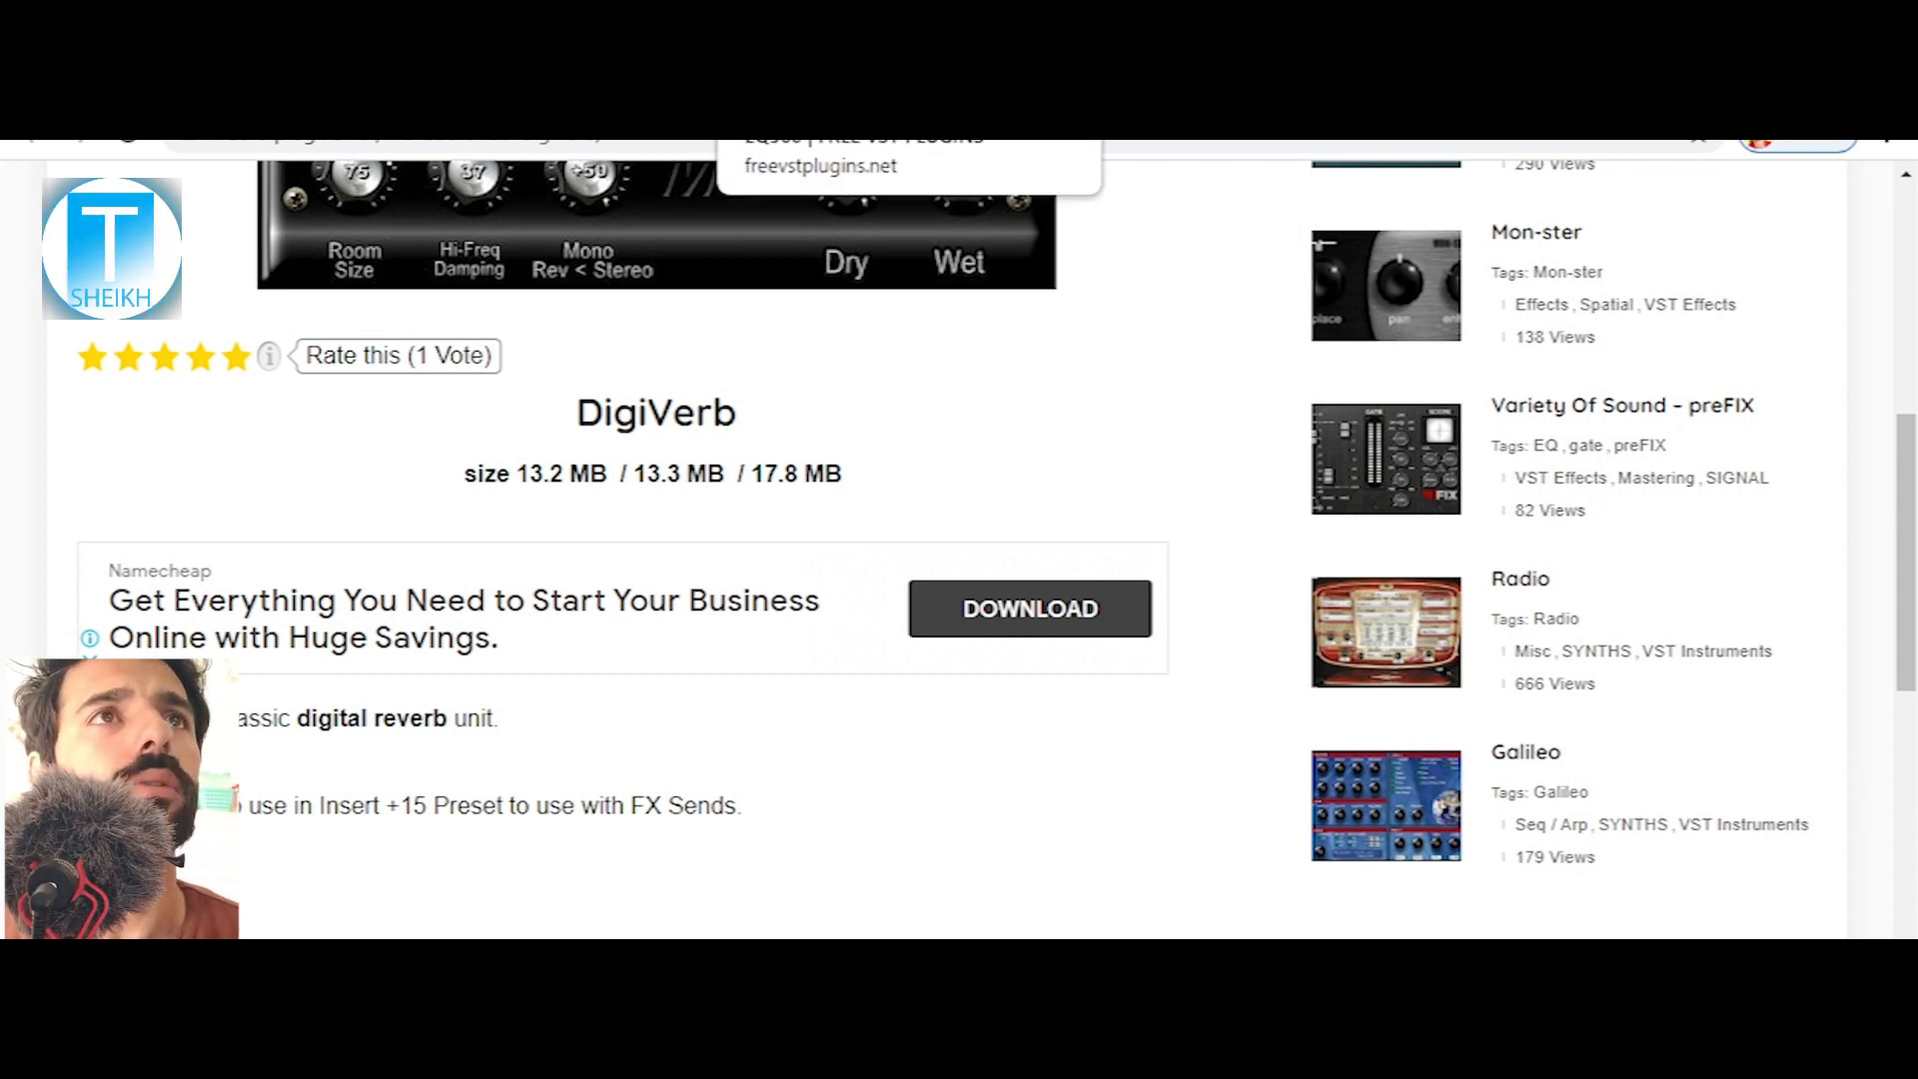
click(819, 88)
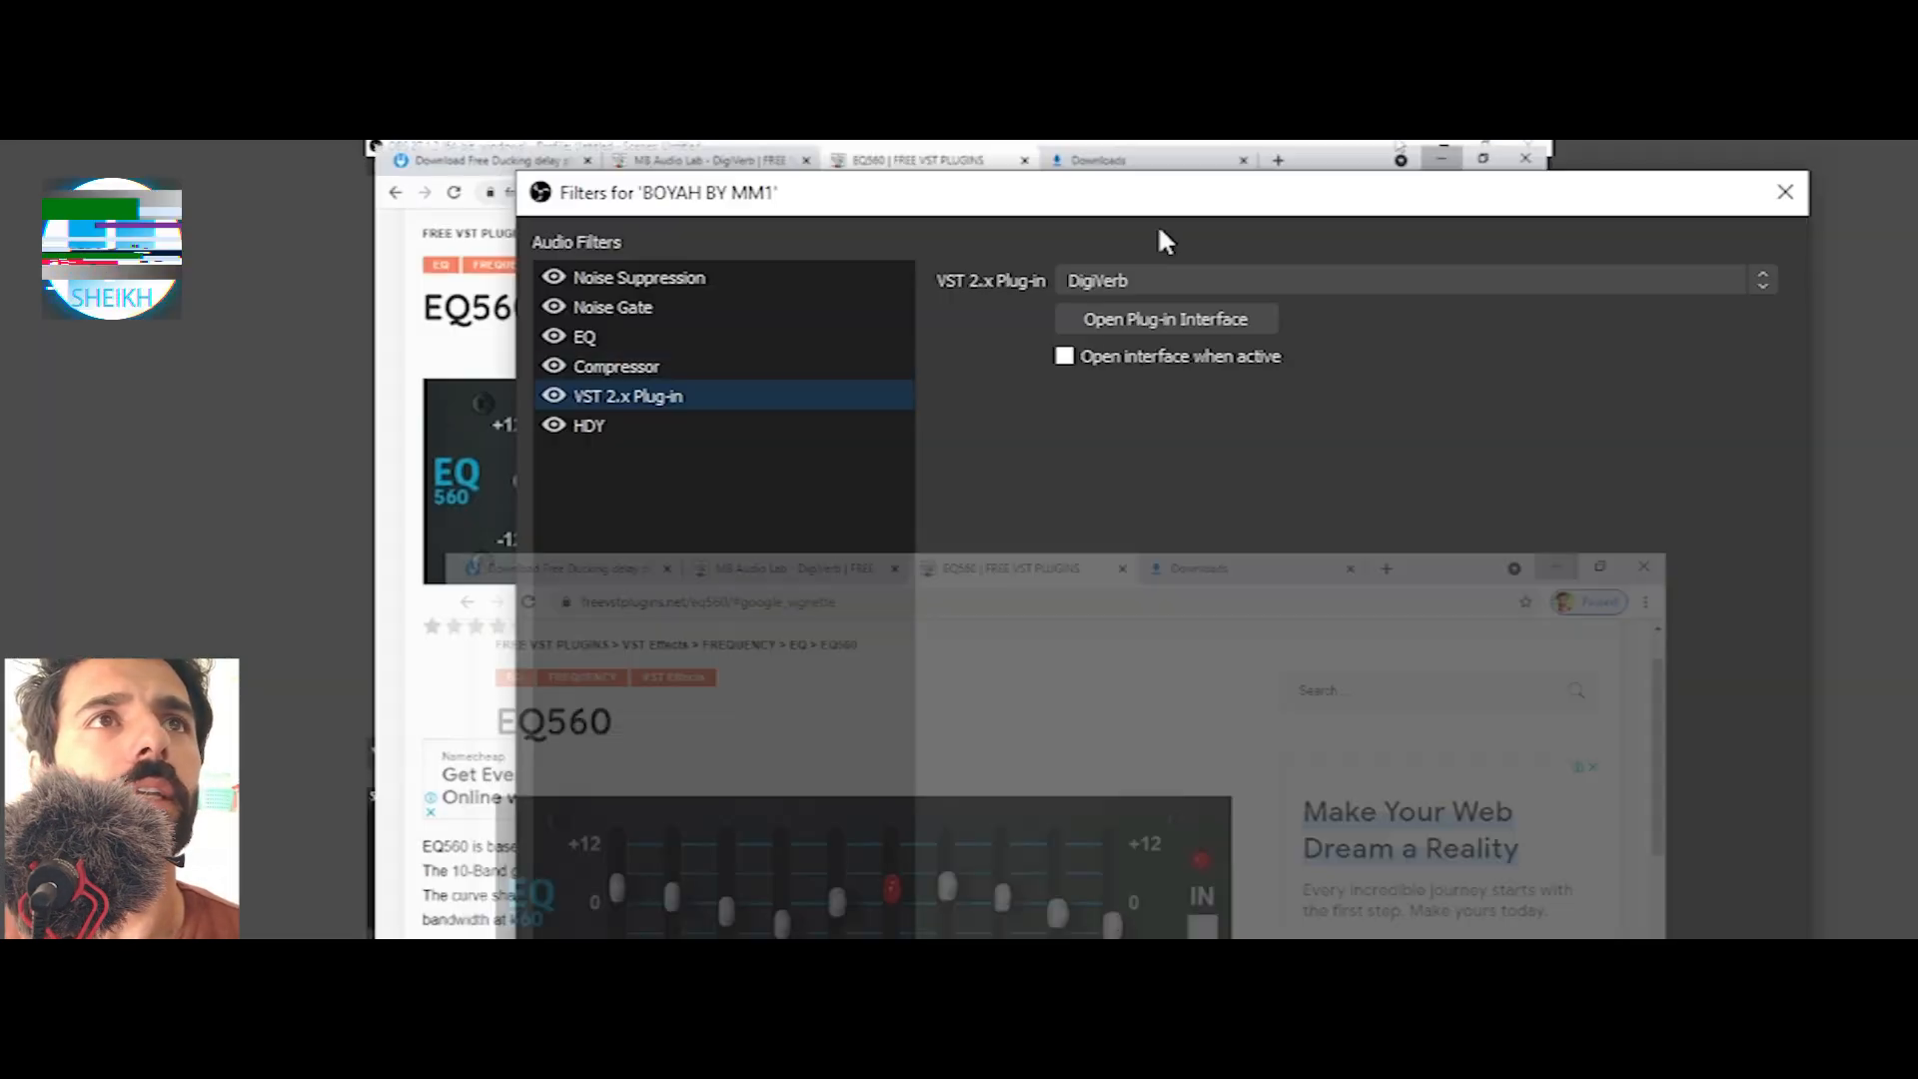
click(1103, 322)
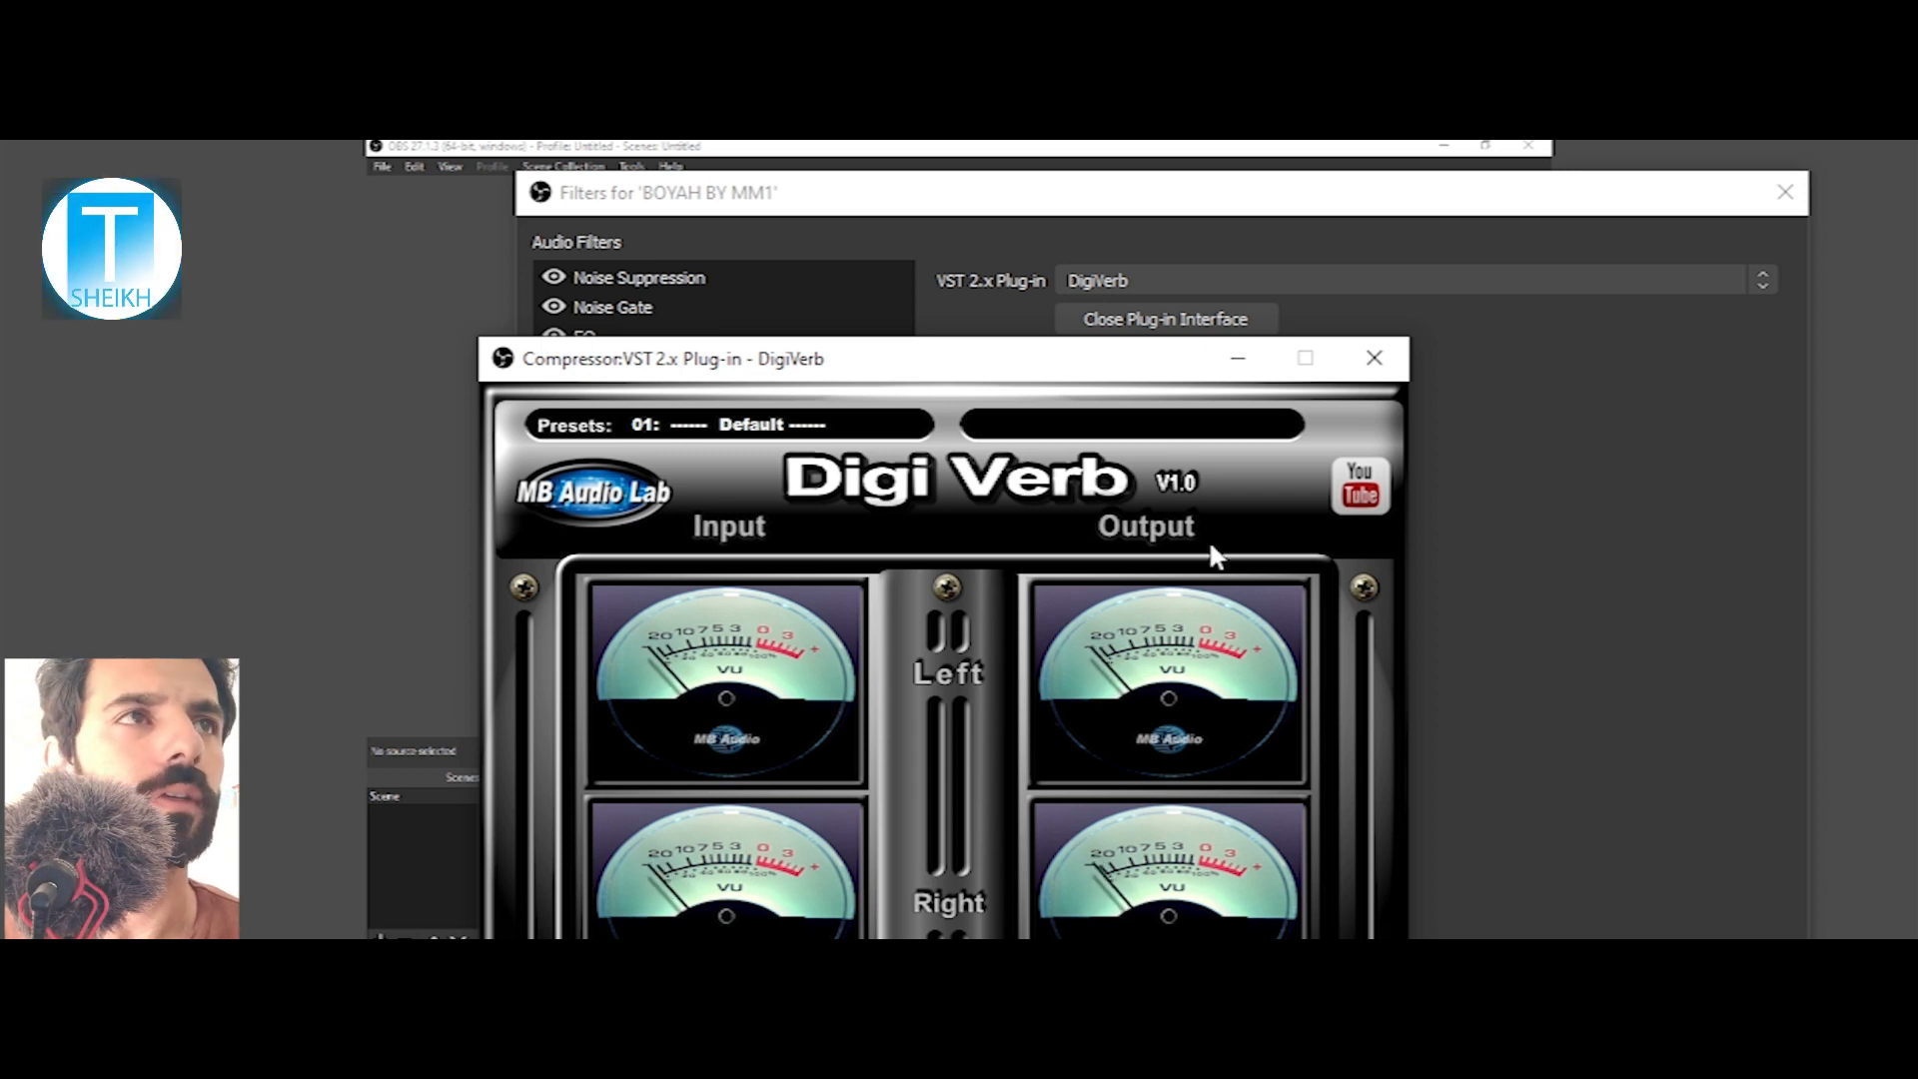
click(1375, 358)
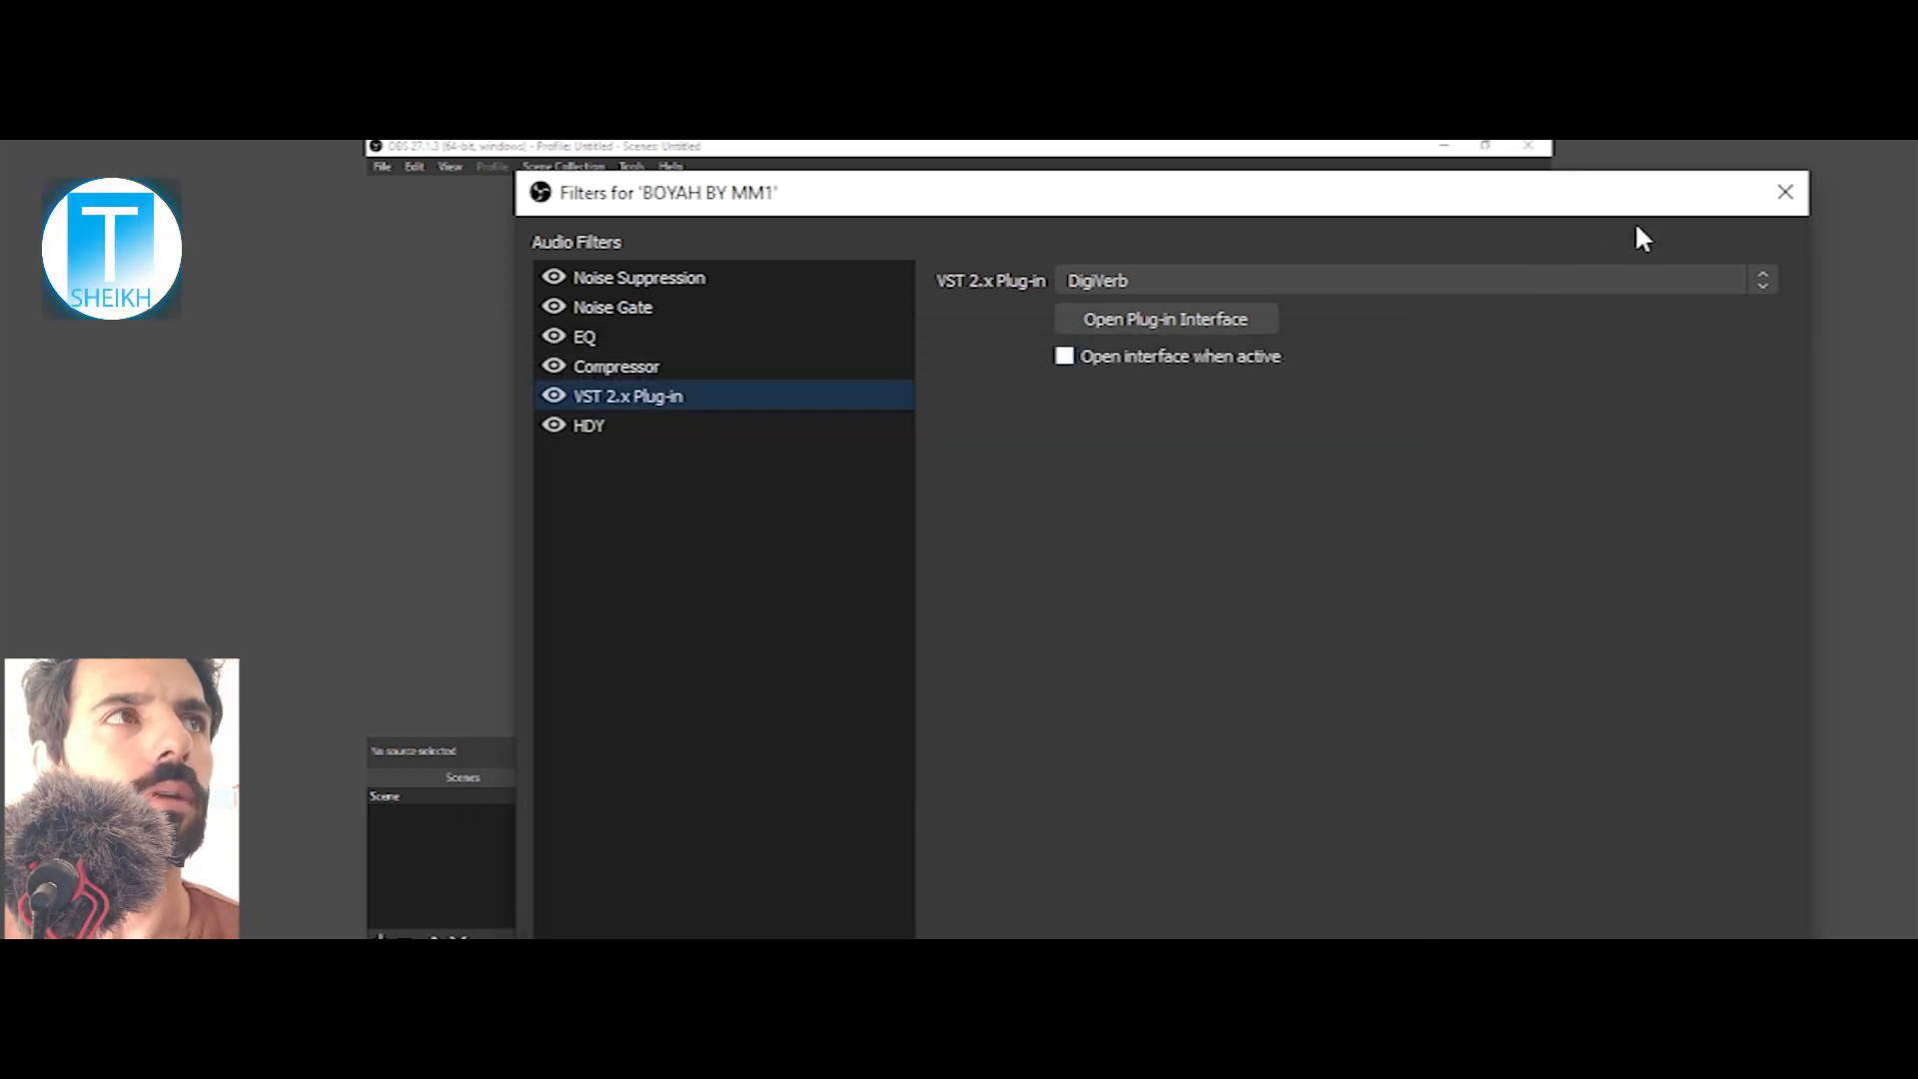
- Switch off all six audio filters of the microphone source and re-enable Noise Suppression
click(555, 396)
click(556, 423)
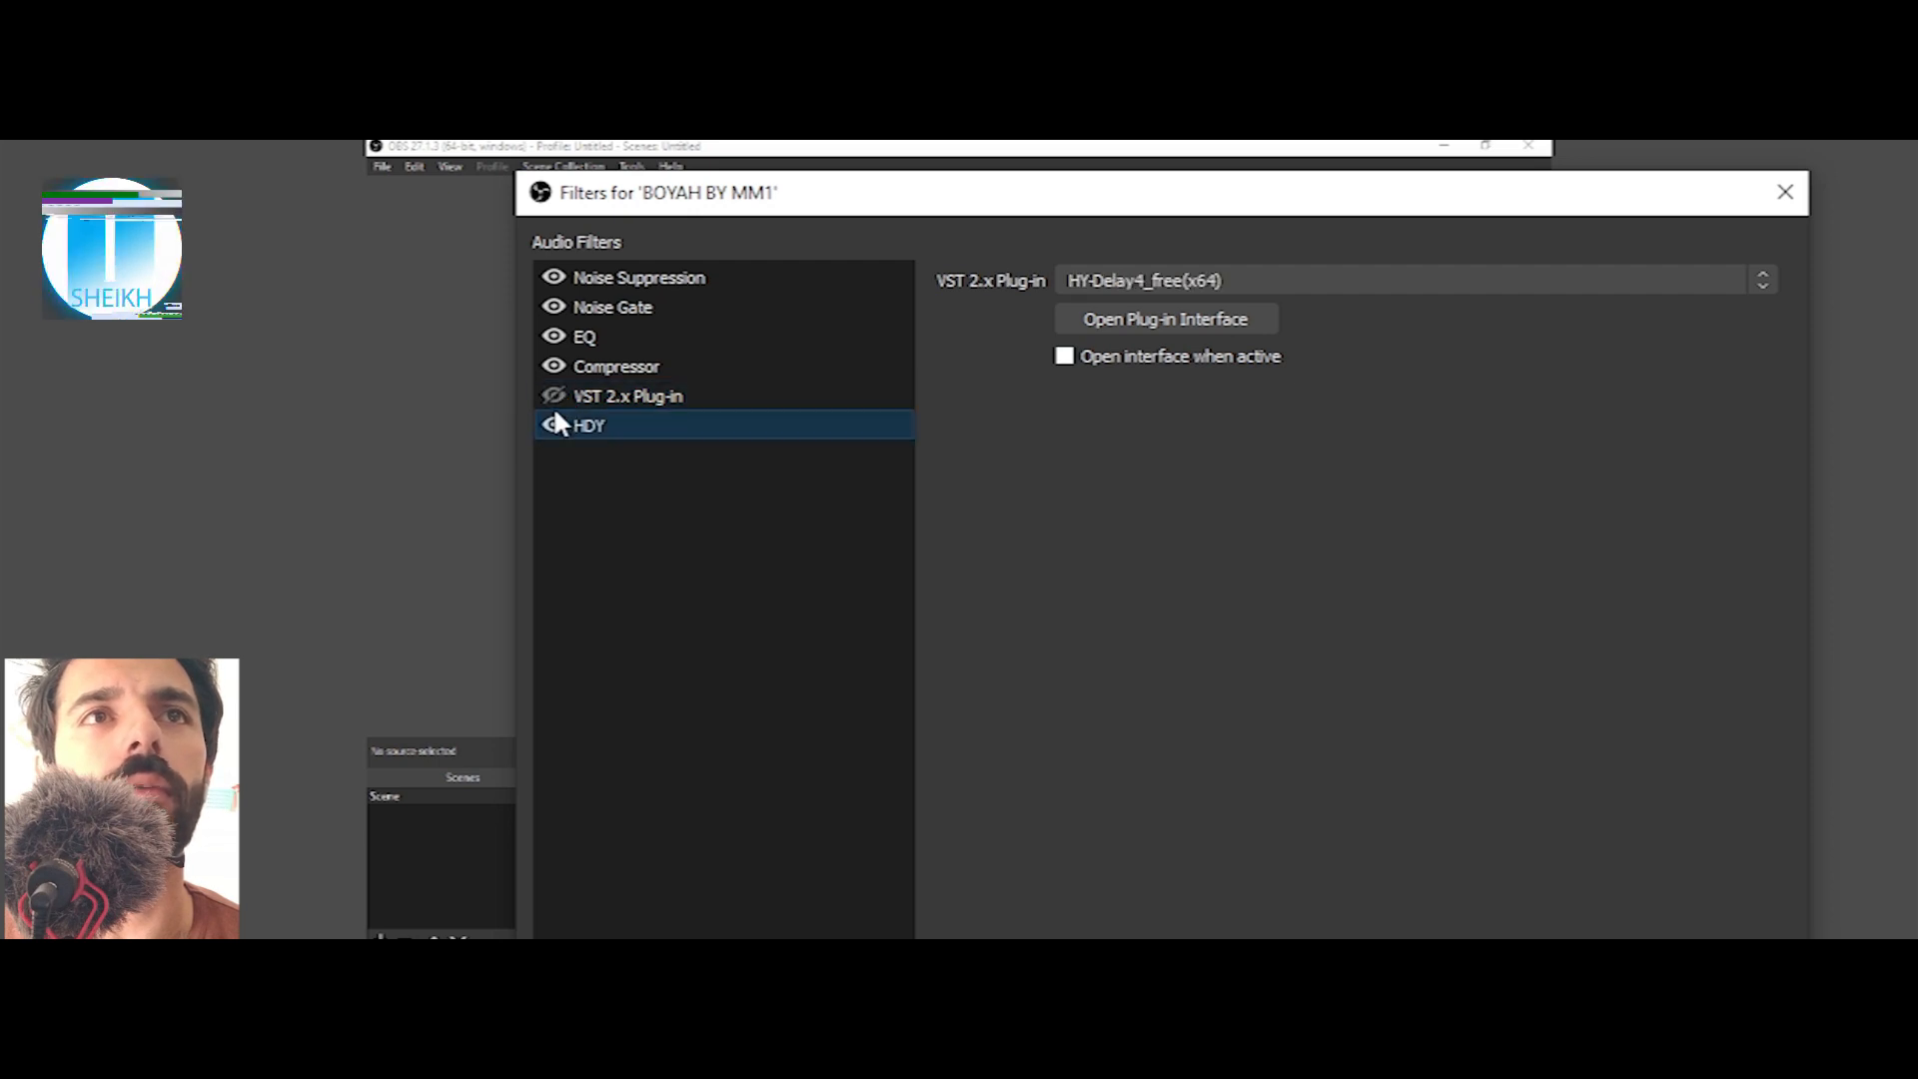
click(555, 277)
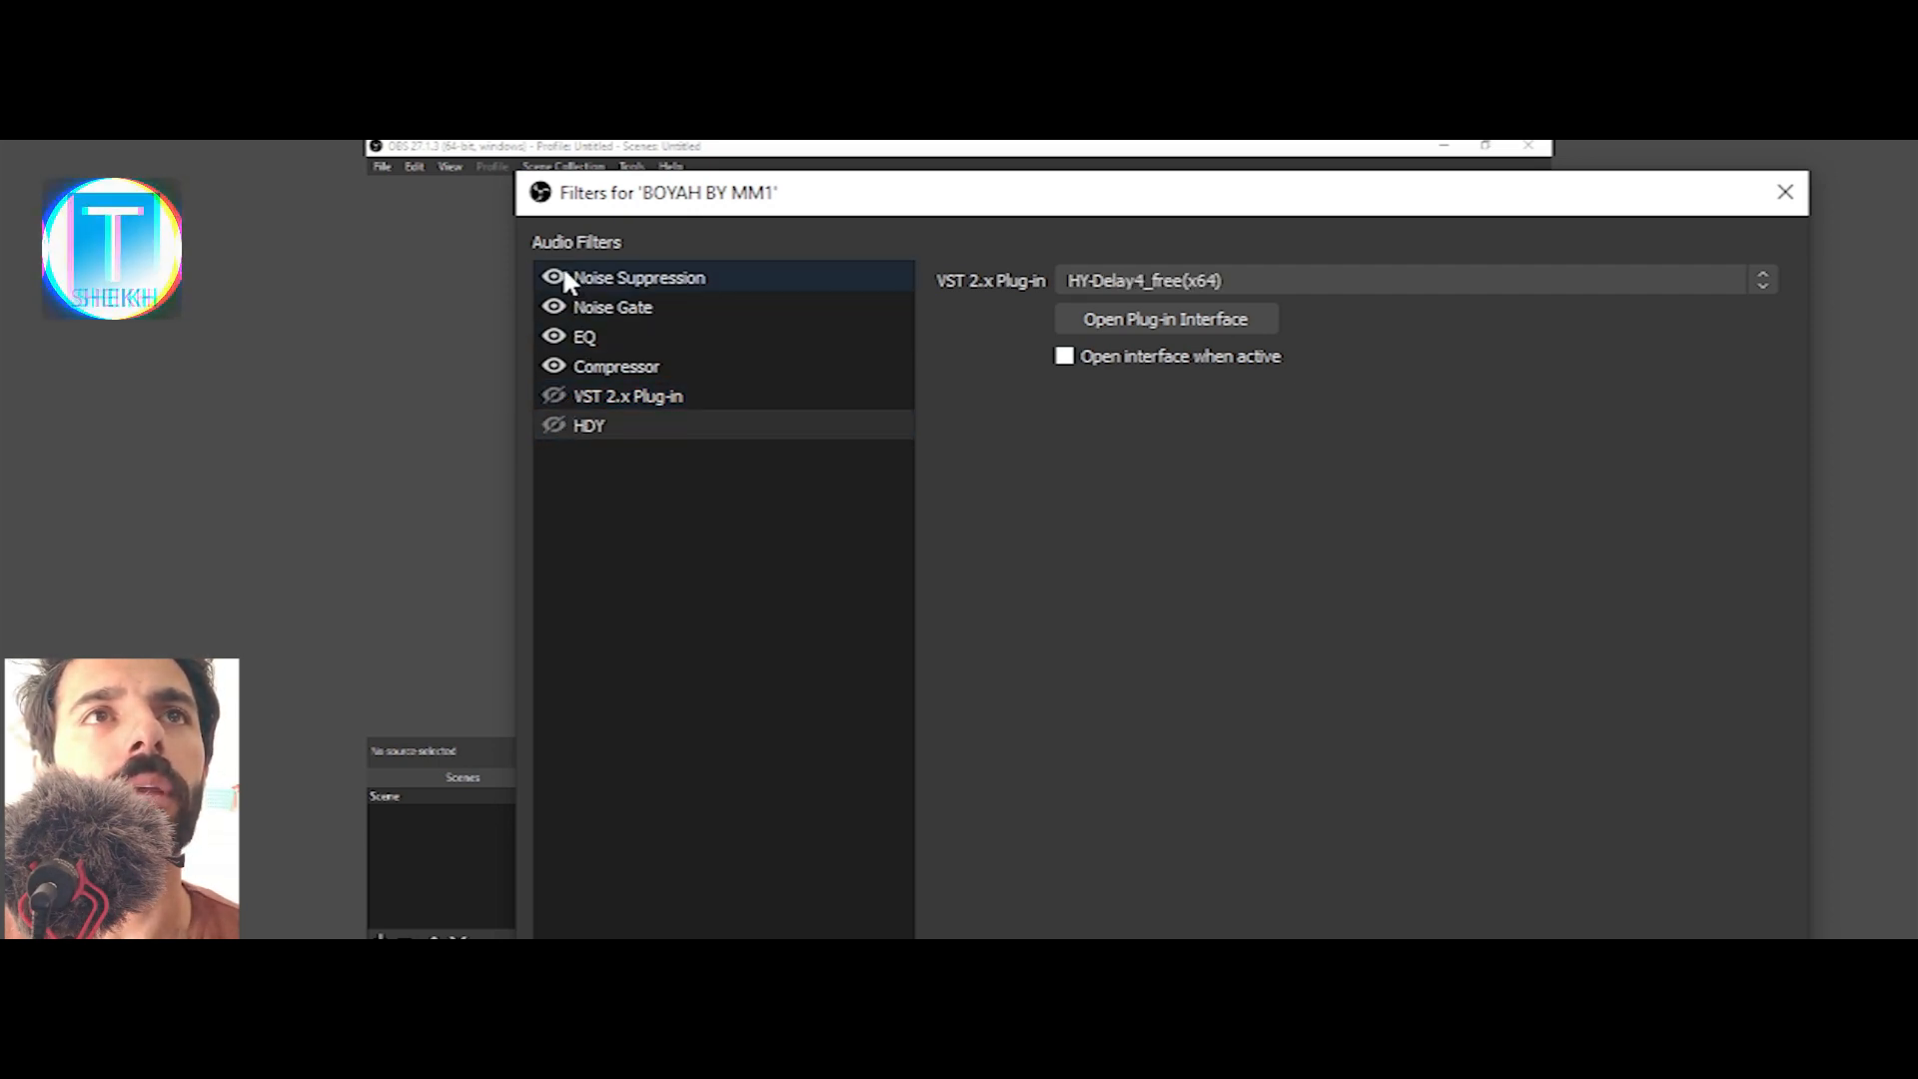
click(555, 306)
click(555, 336)
click(554, 365)
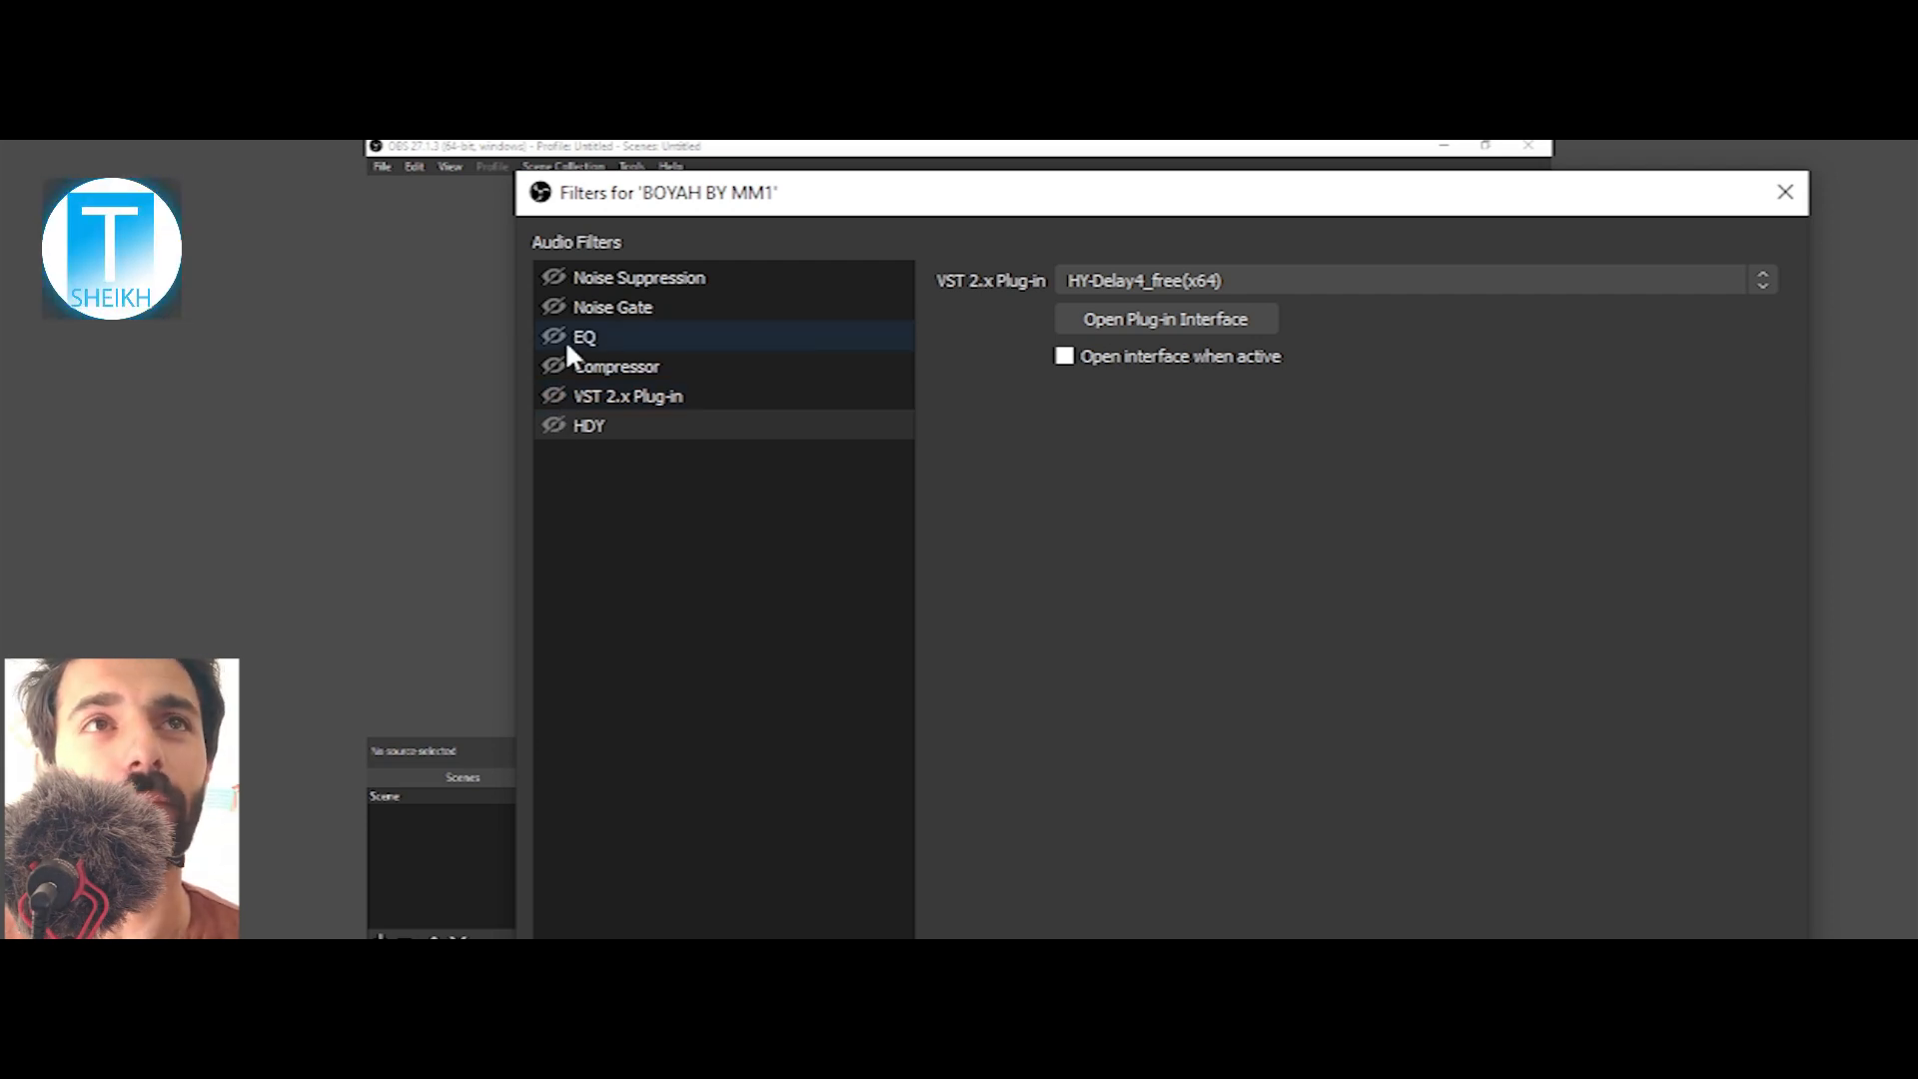
click(554, 280)
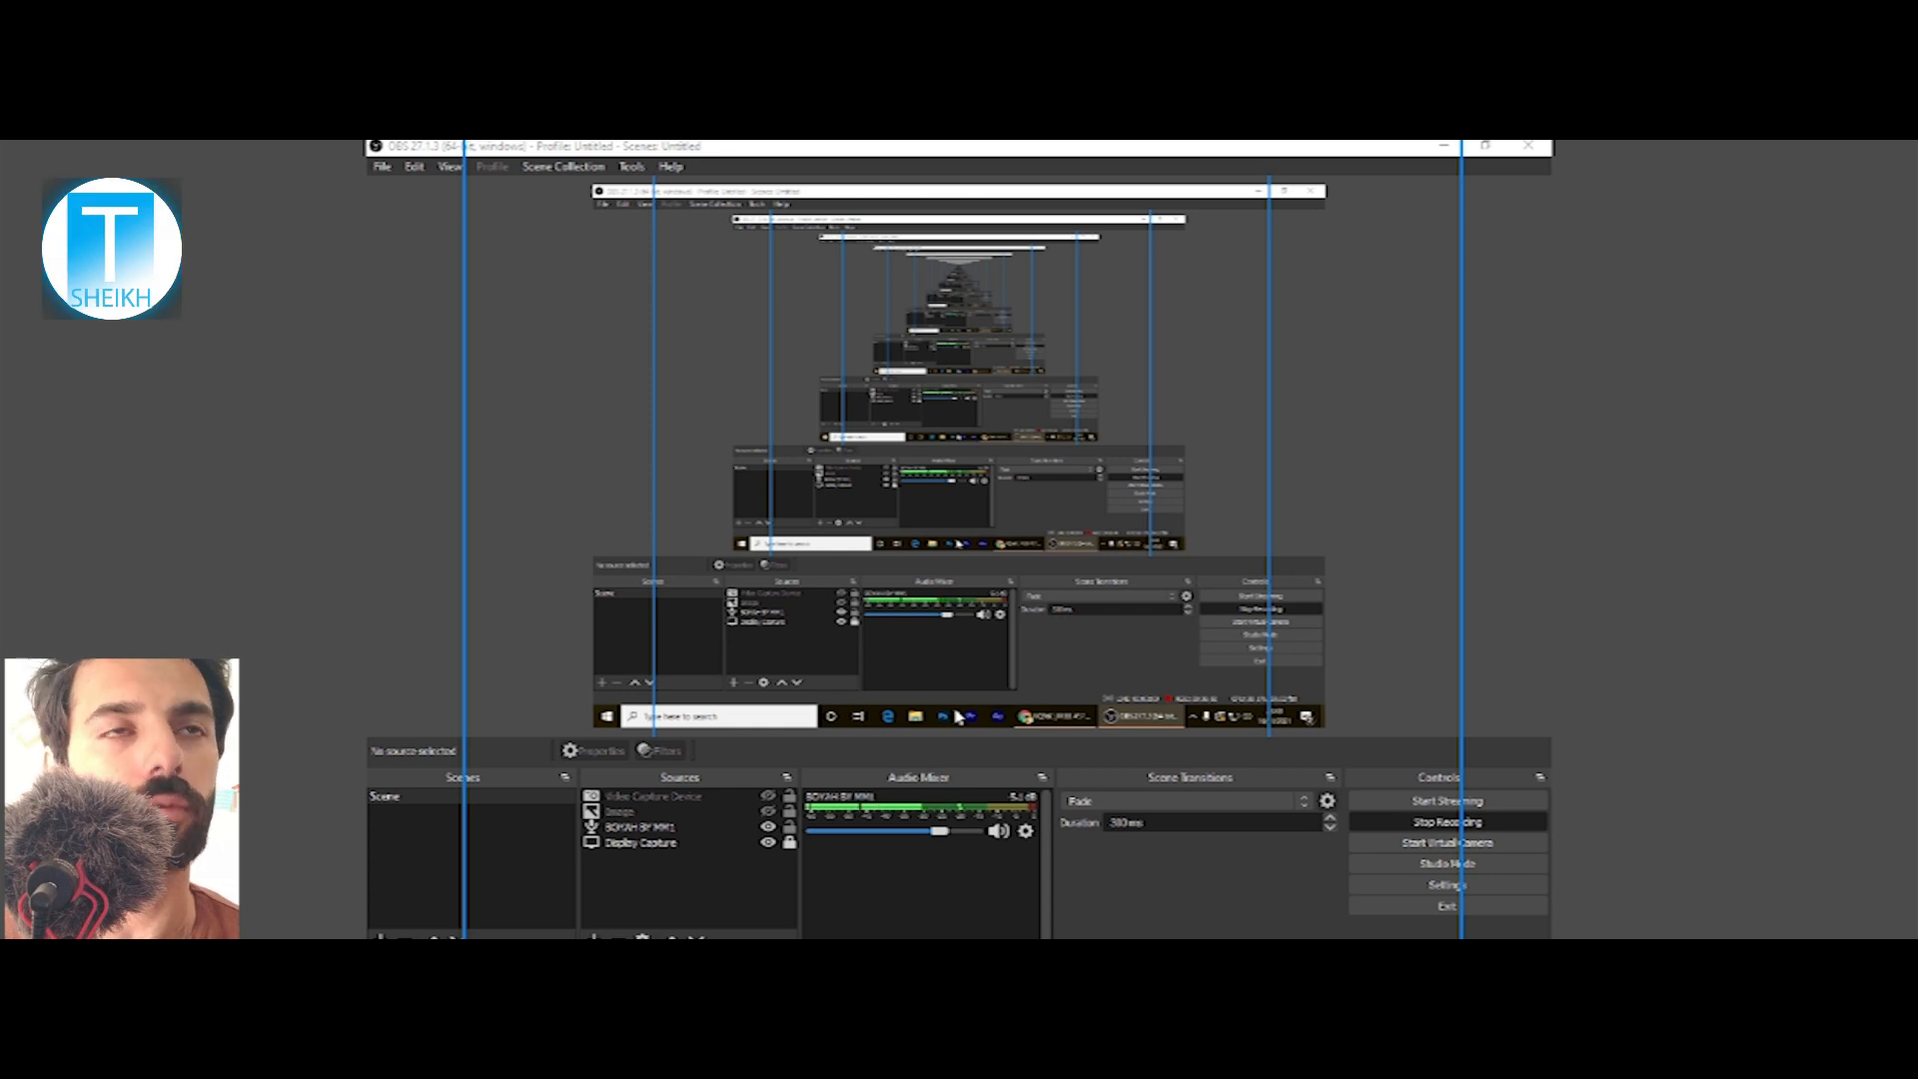
- Switch to Adobe Audition and examine its view options, audio effects including Noise Reduction / Restoration, and file commands
click(957, 715)
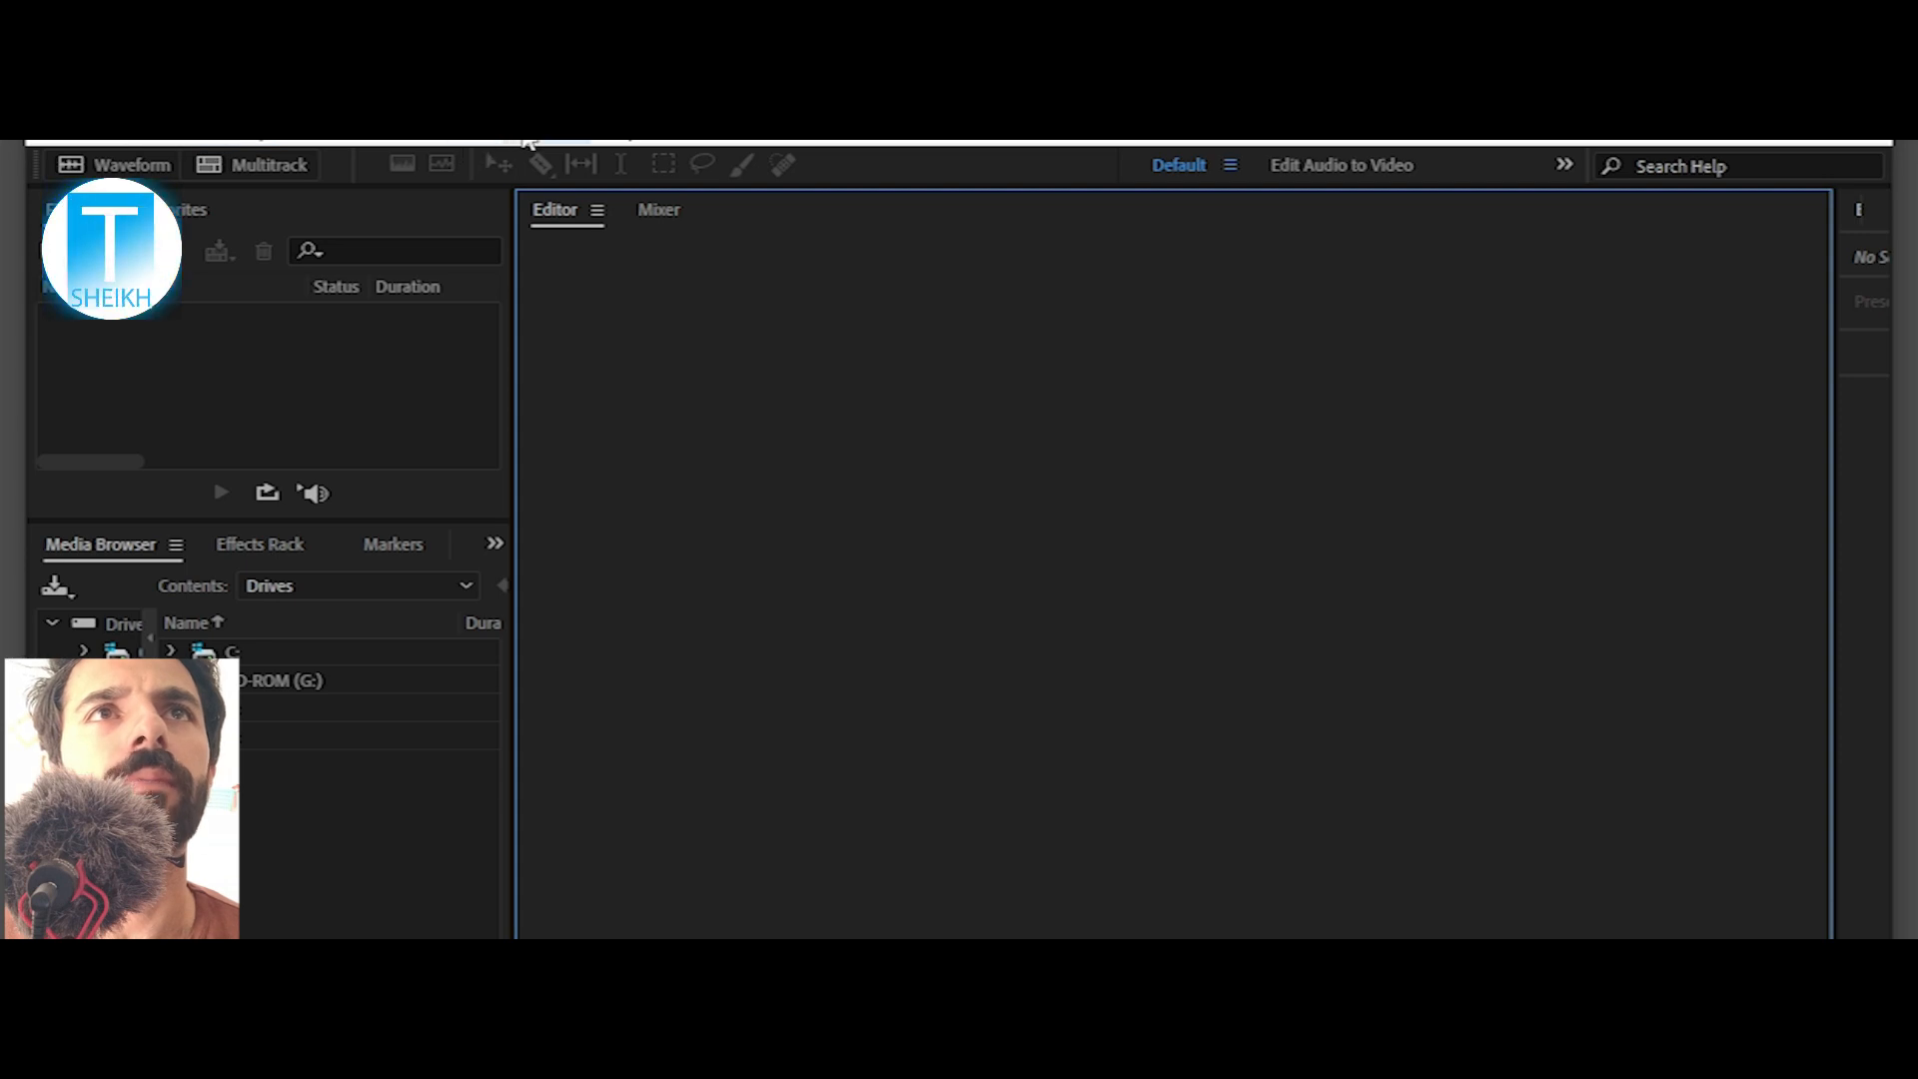
click(413, 141)
mouse_move(454, 145)
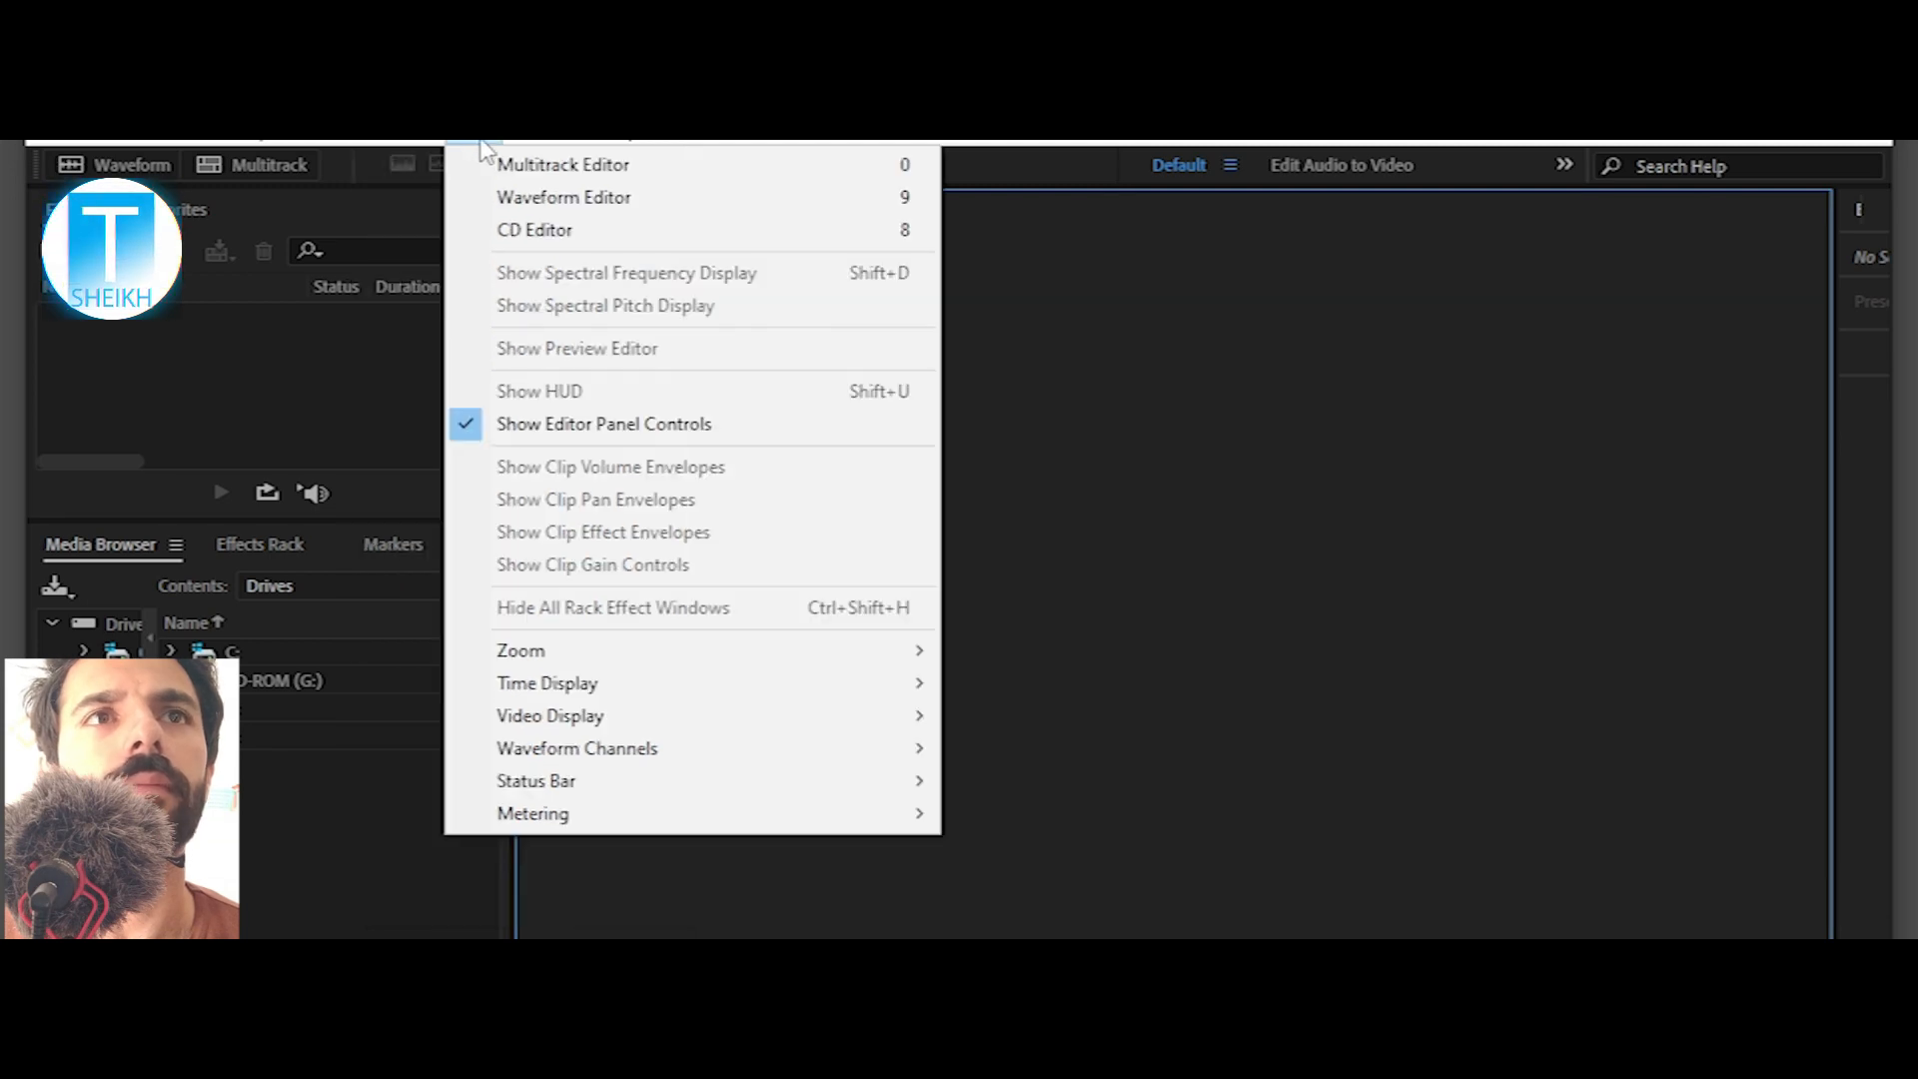
mouse_move(544, 148)
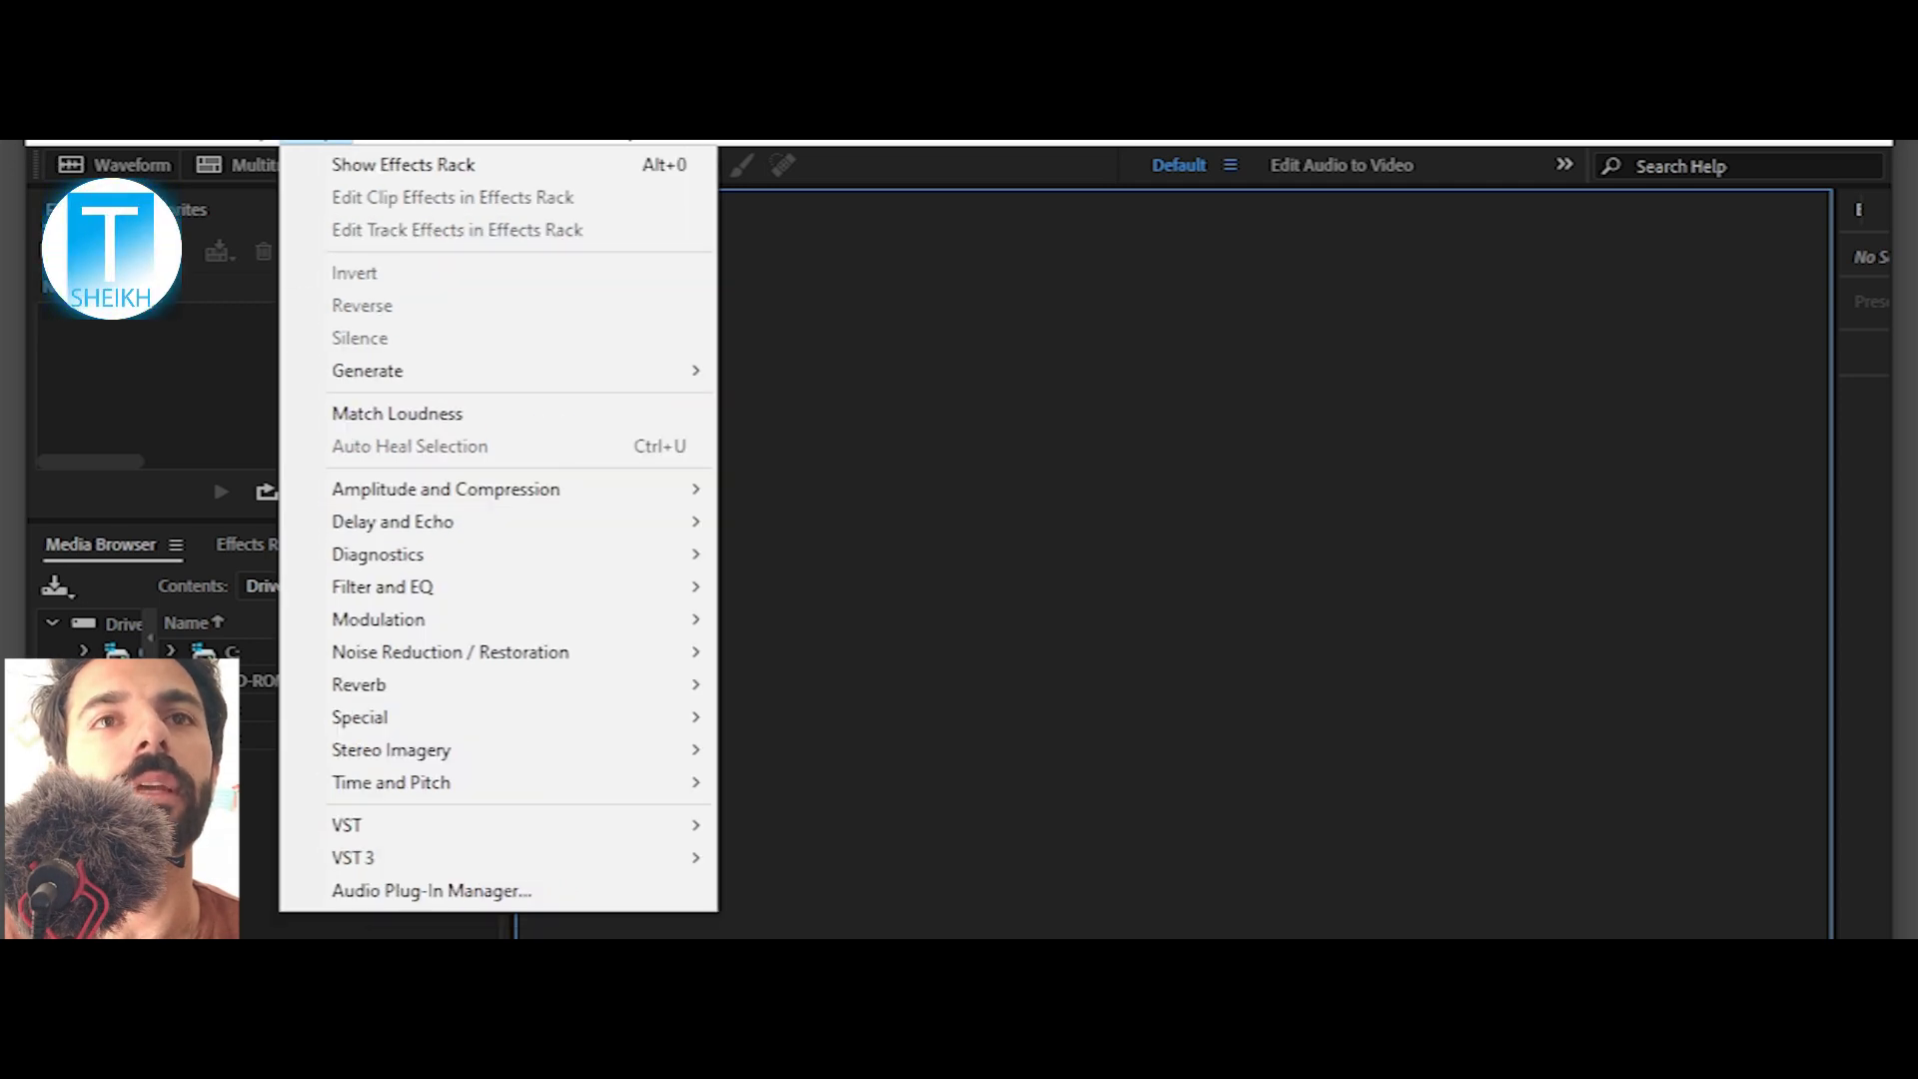
mouse_move(430, 687)
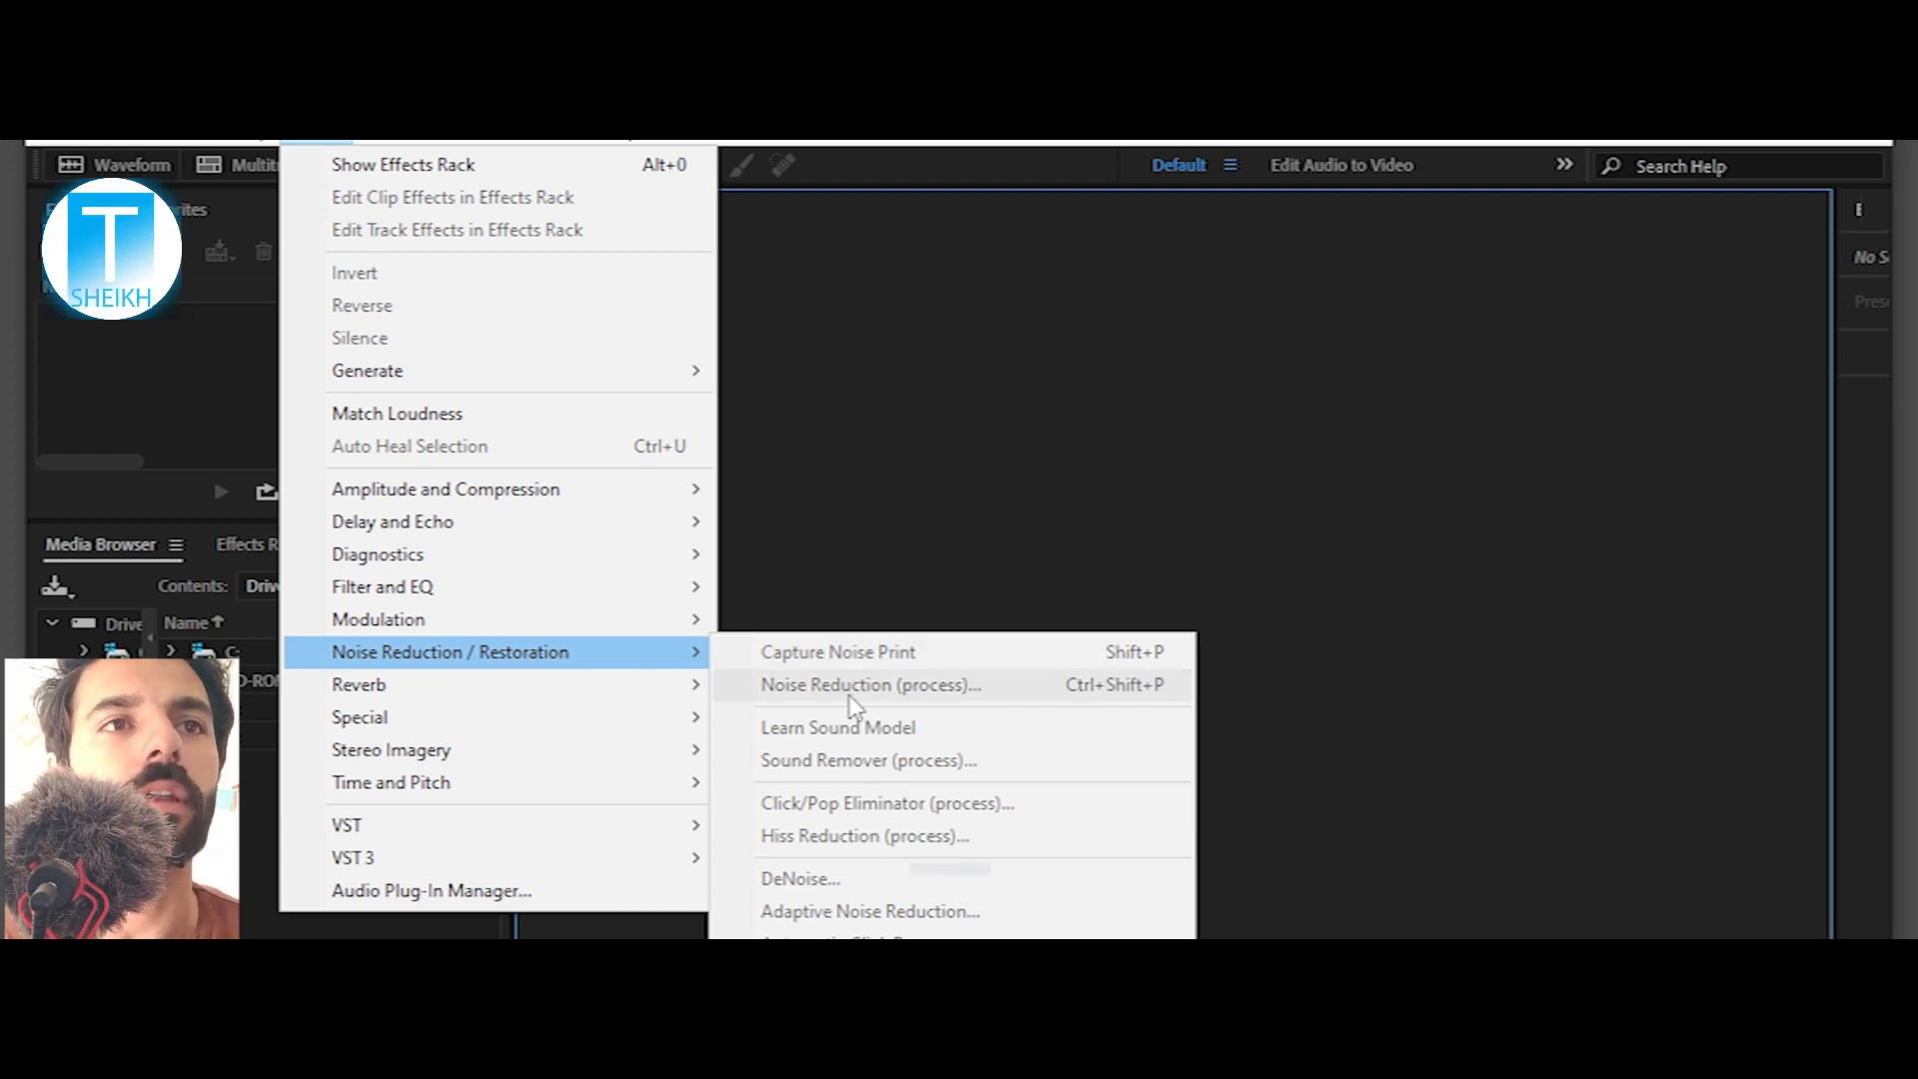
click(881, 515)
click(52, 143)
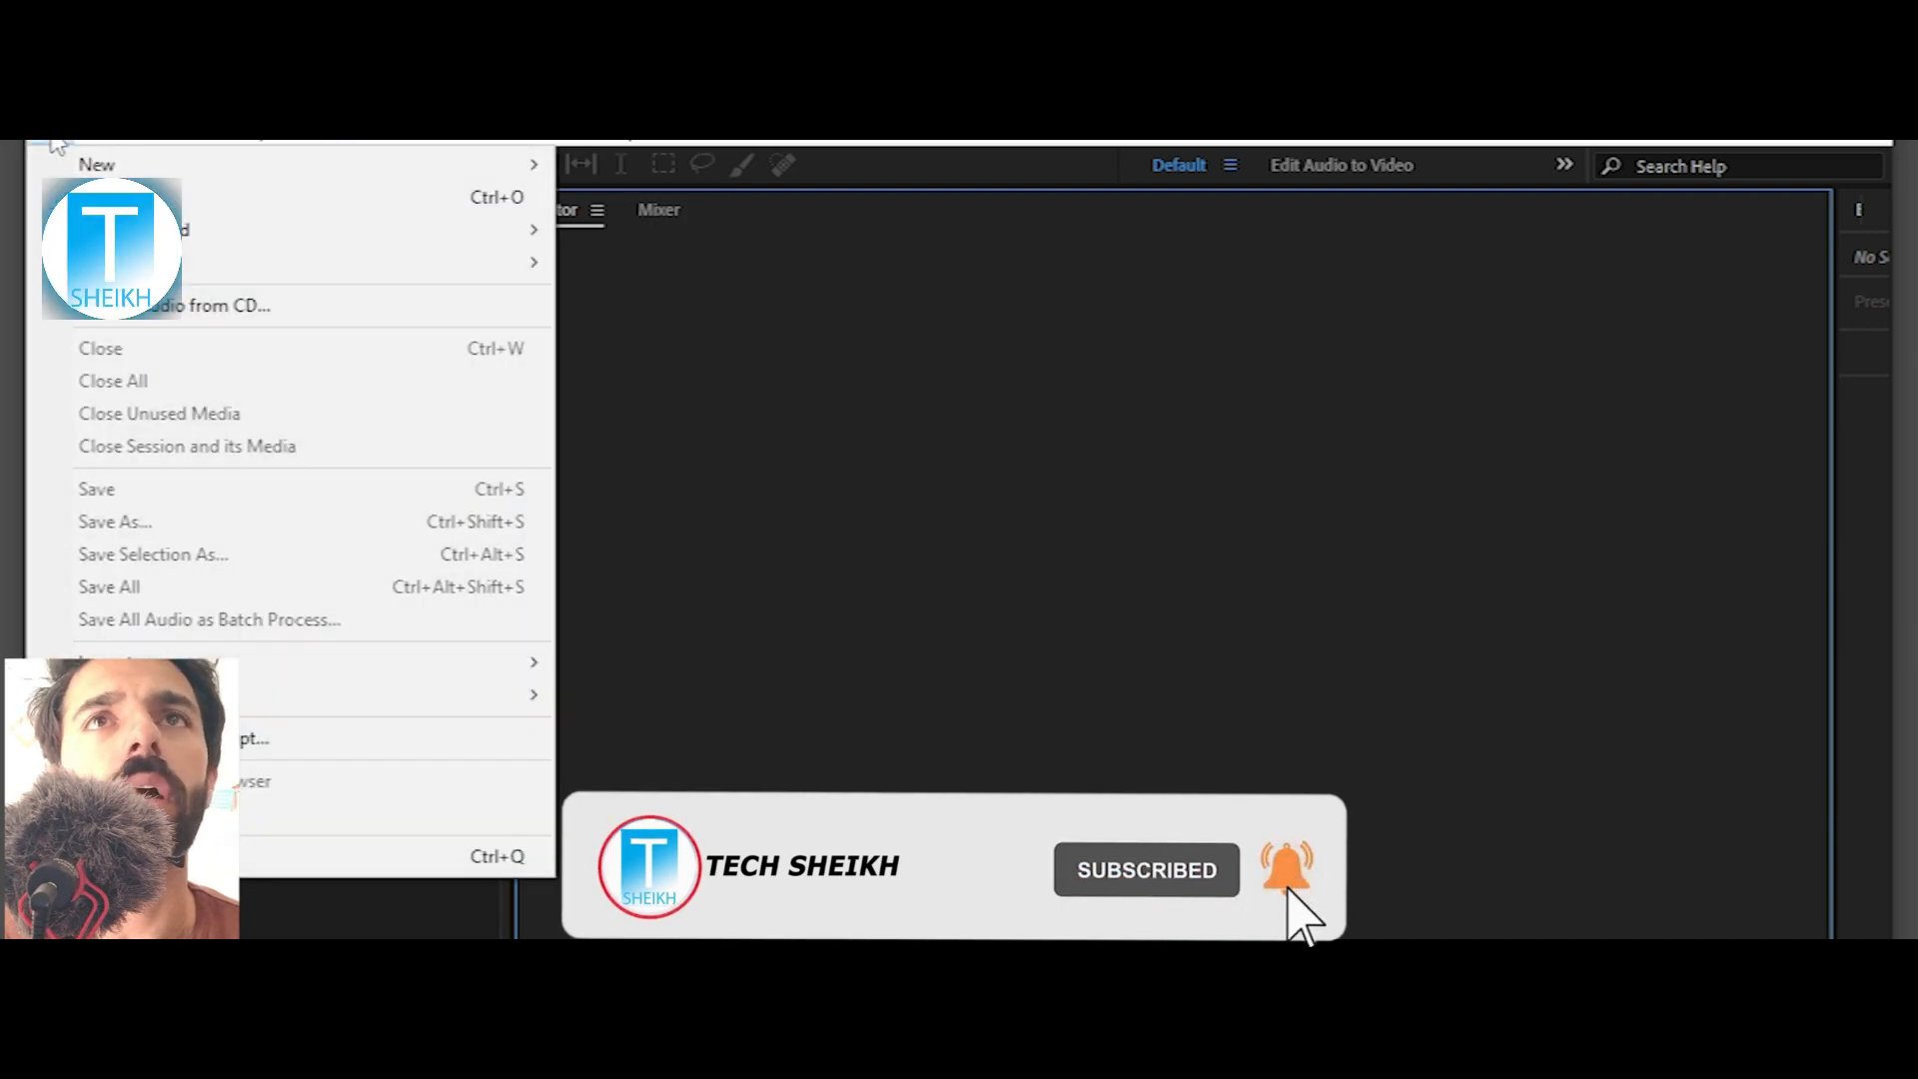
mouse_move(257, 700)
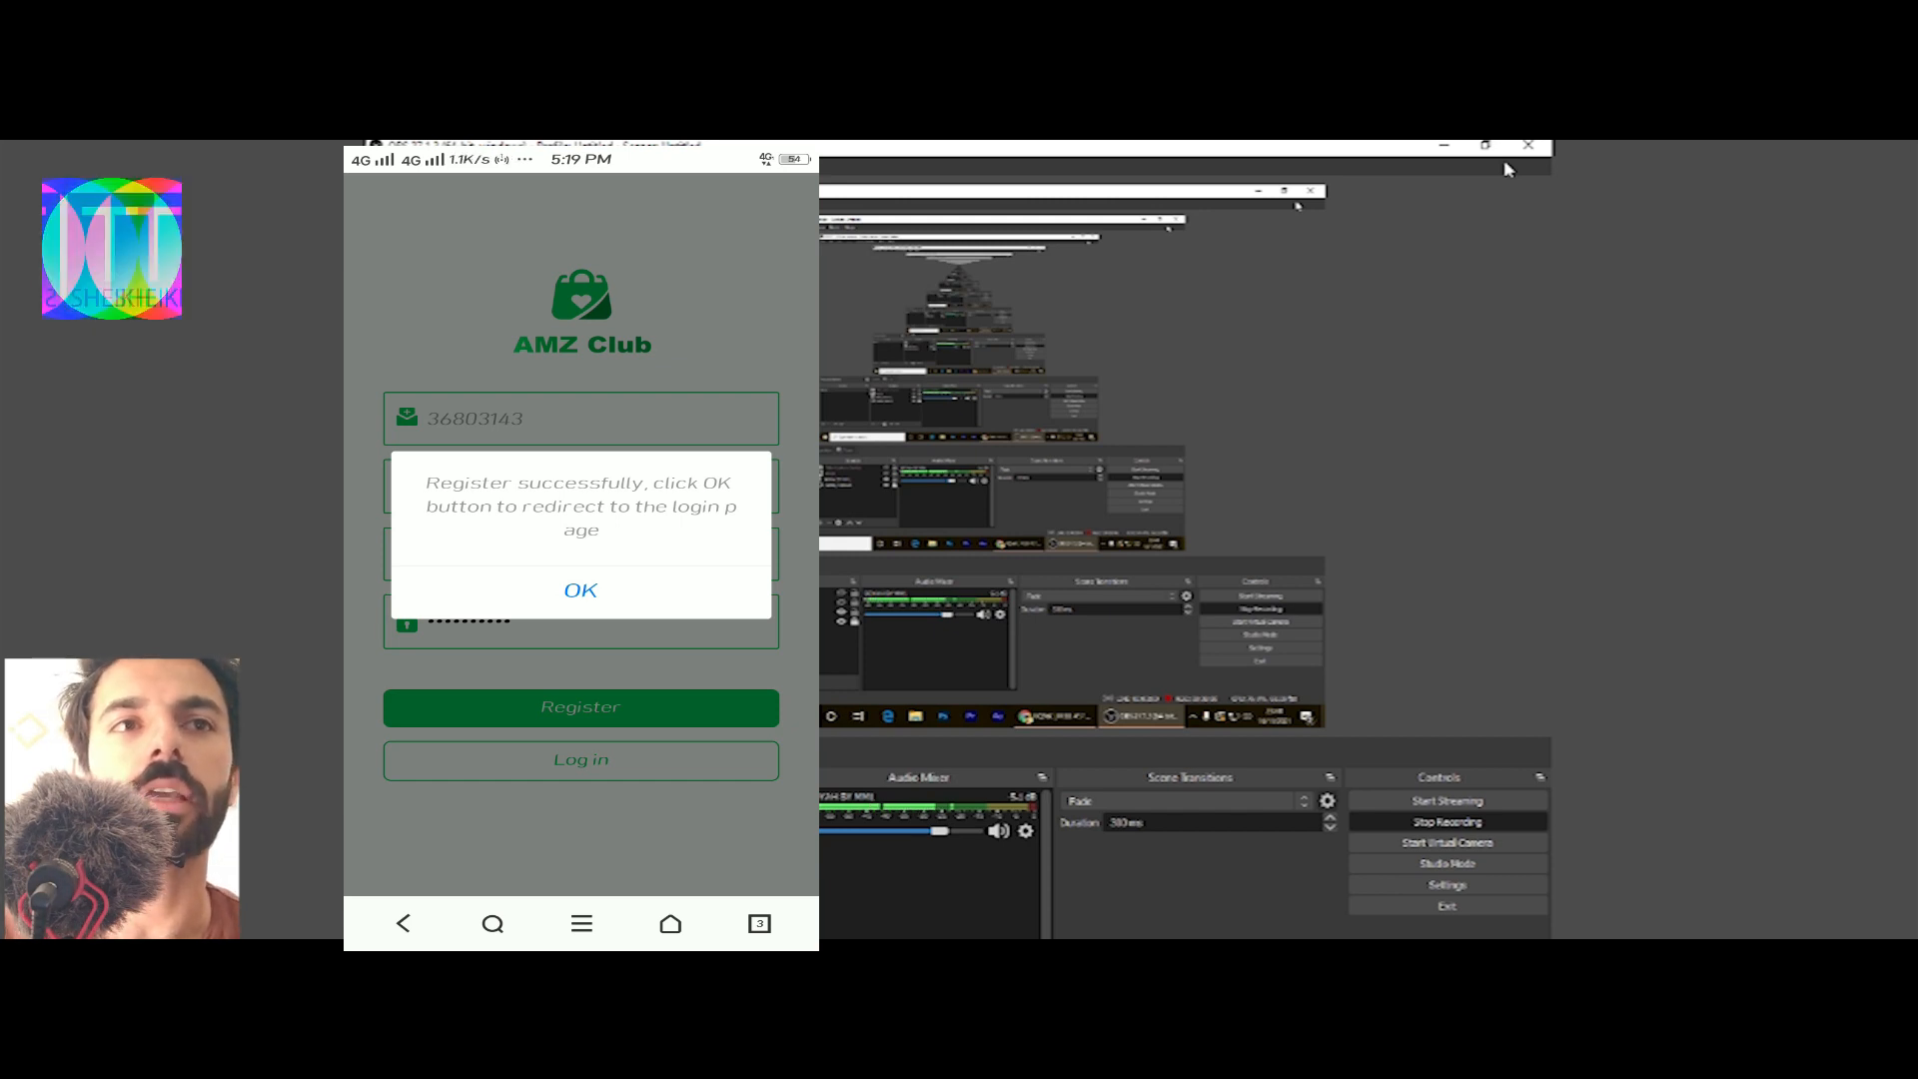
- Acknowledge the AMZ Club registration message and select the phone number field of the login form
click(446, 593)
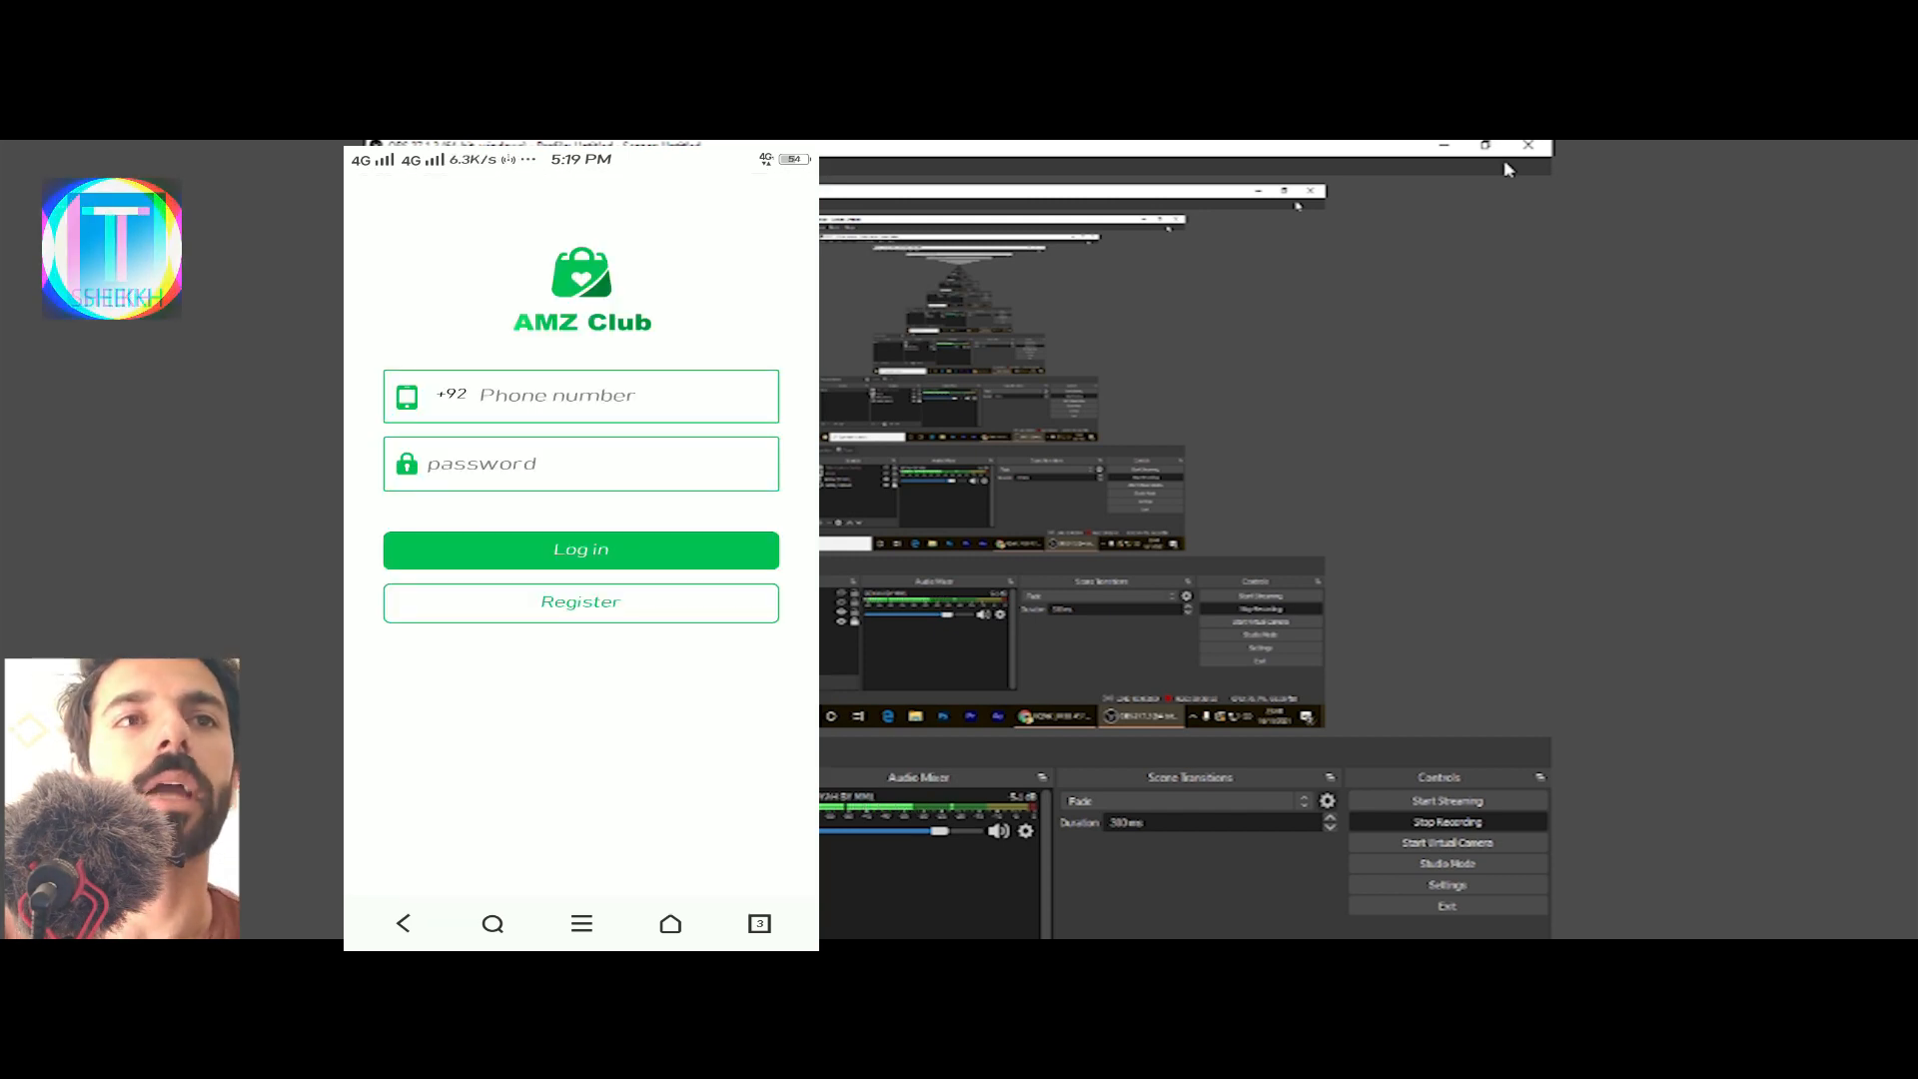
click(526, 401)
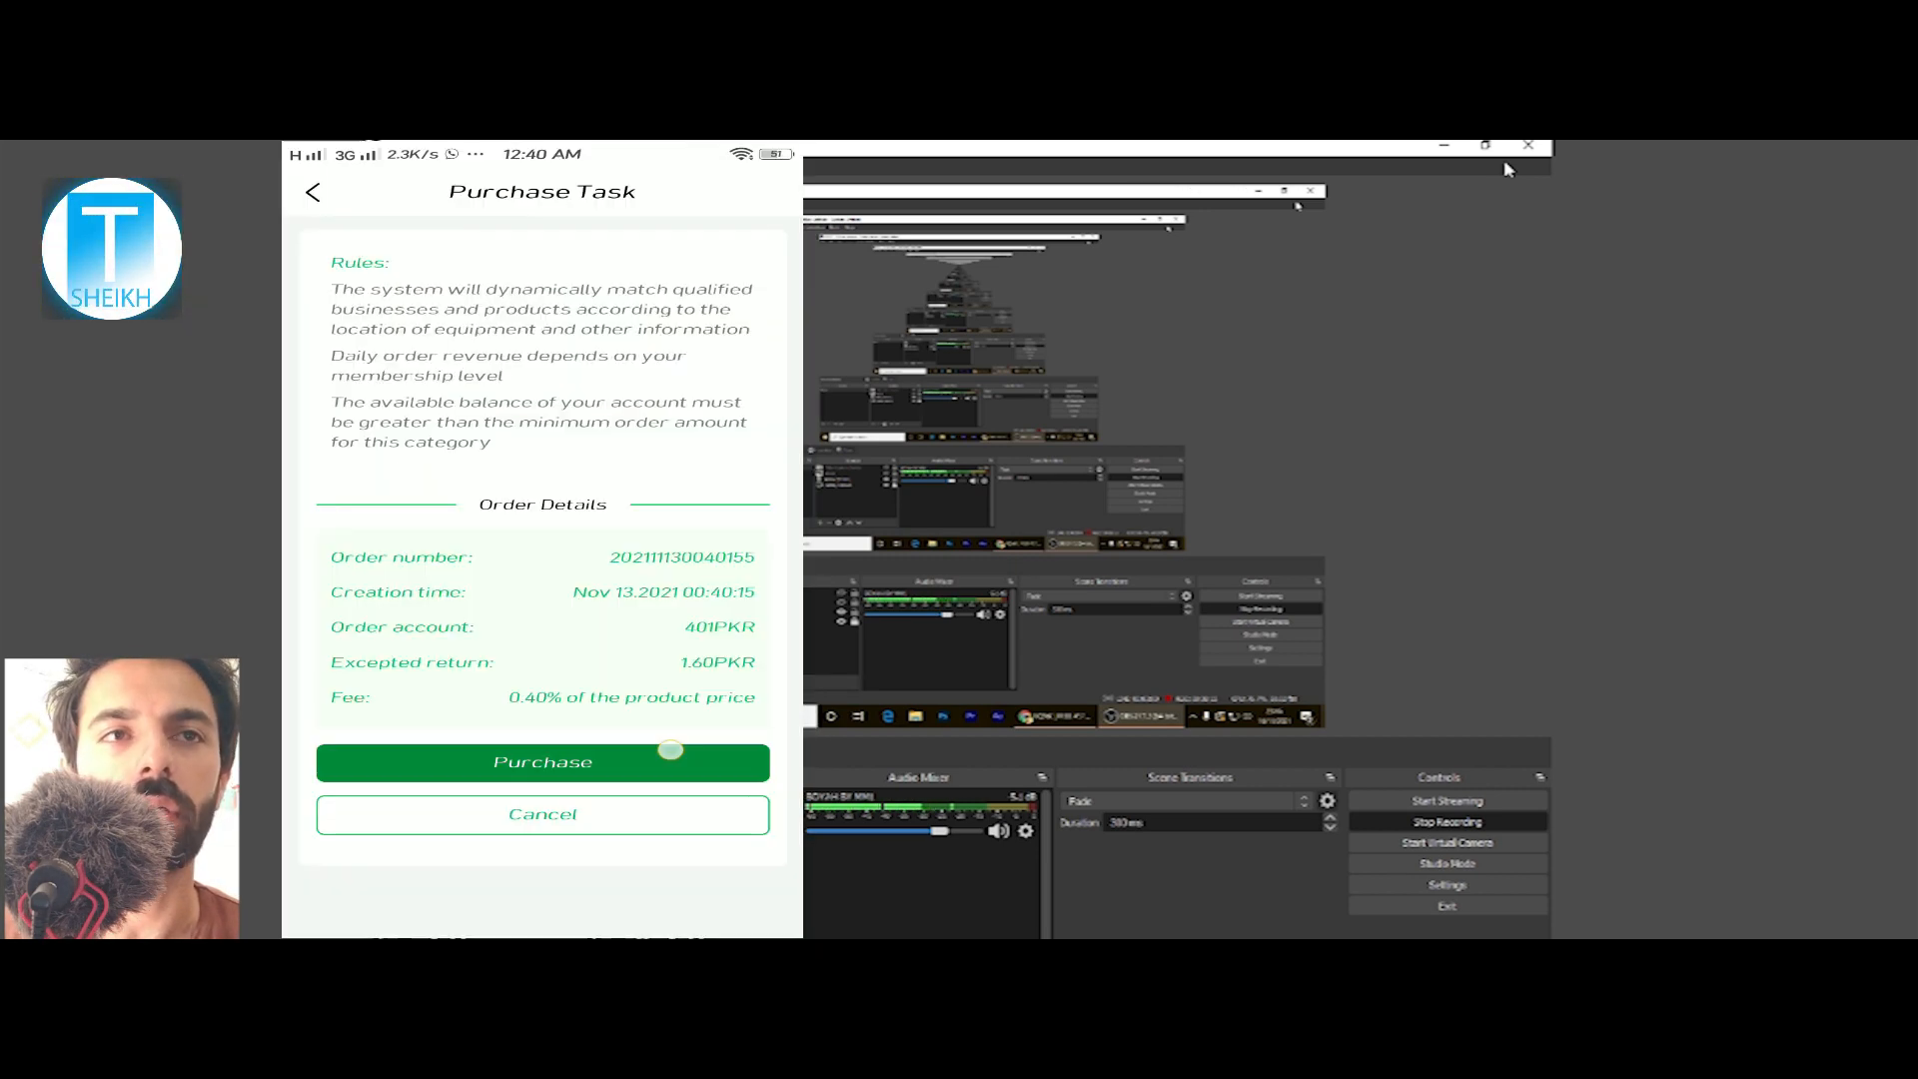
- Purchase the offered orders on the AMZ Club Purchase Task page
click(670, 750)
click(646, 776)
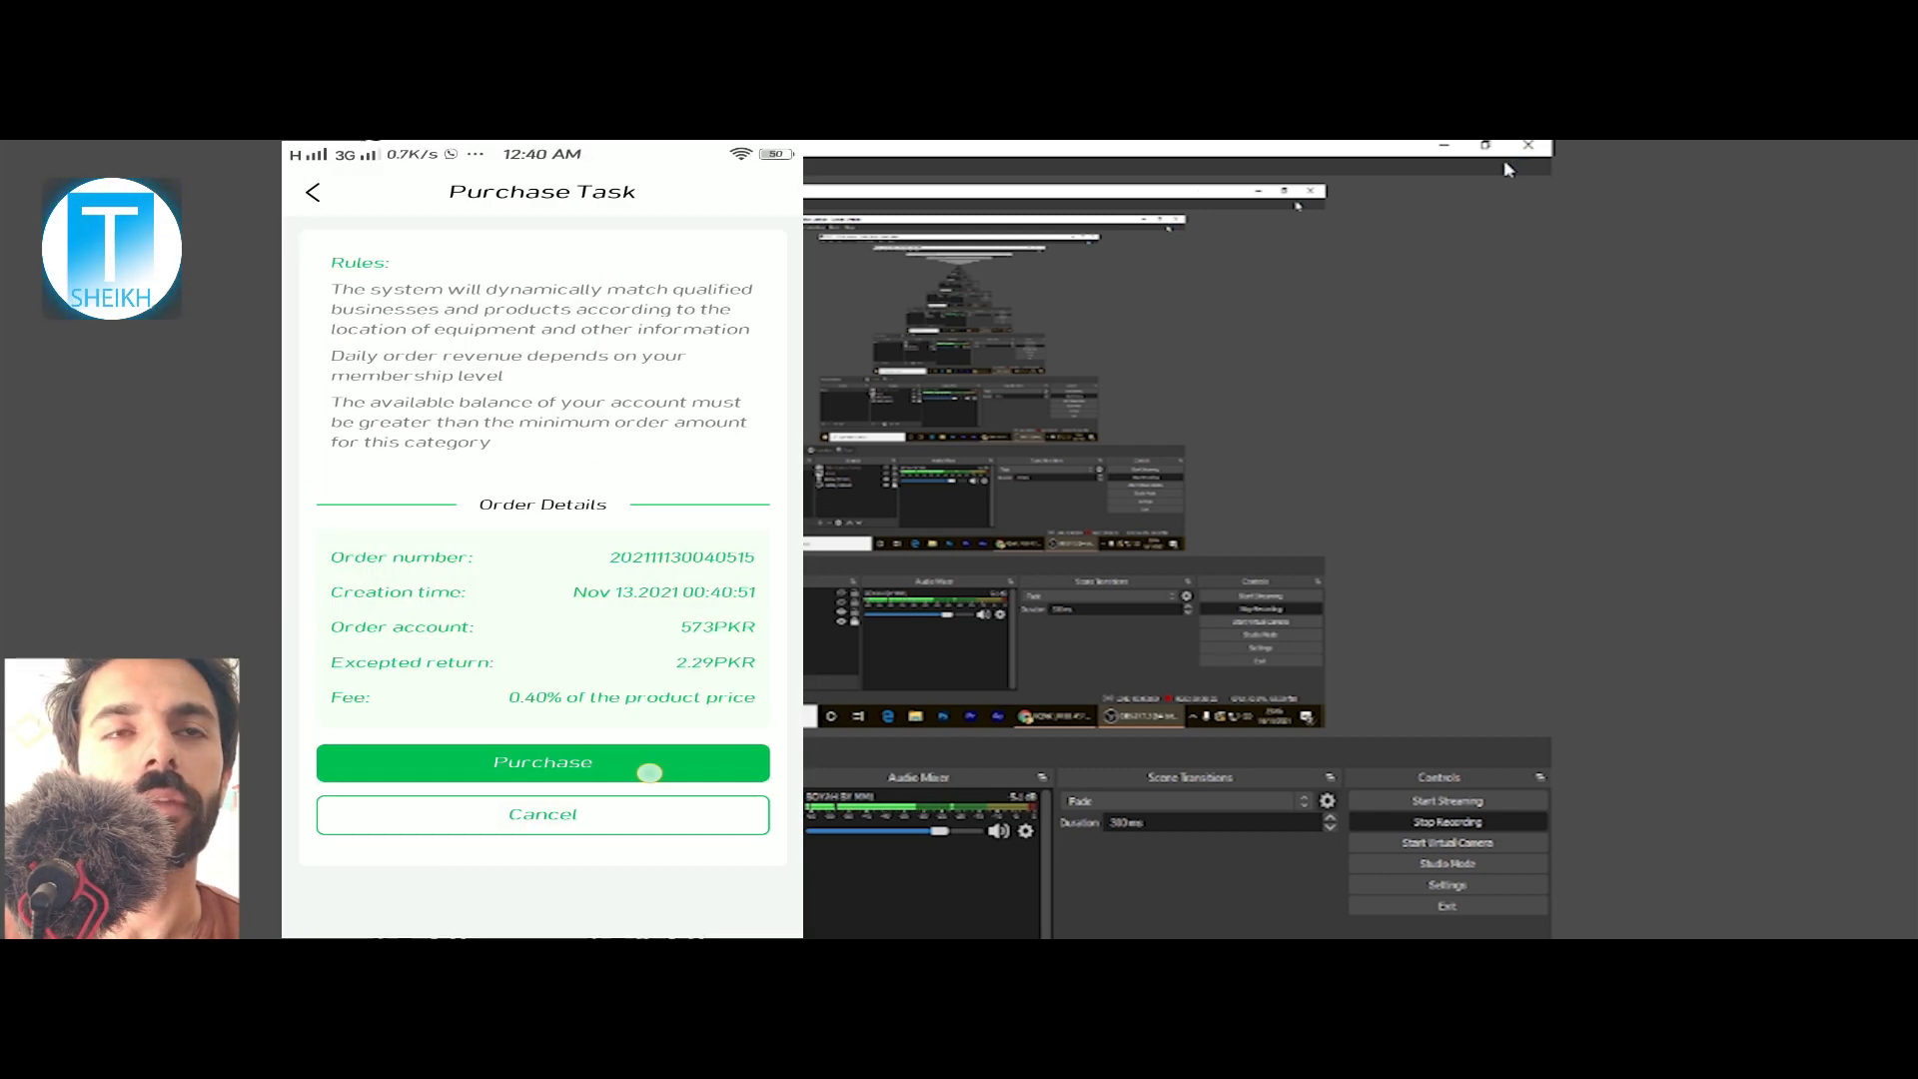